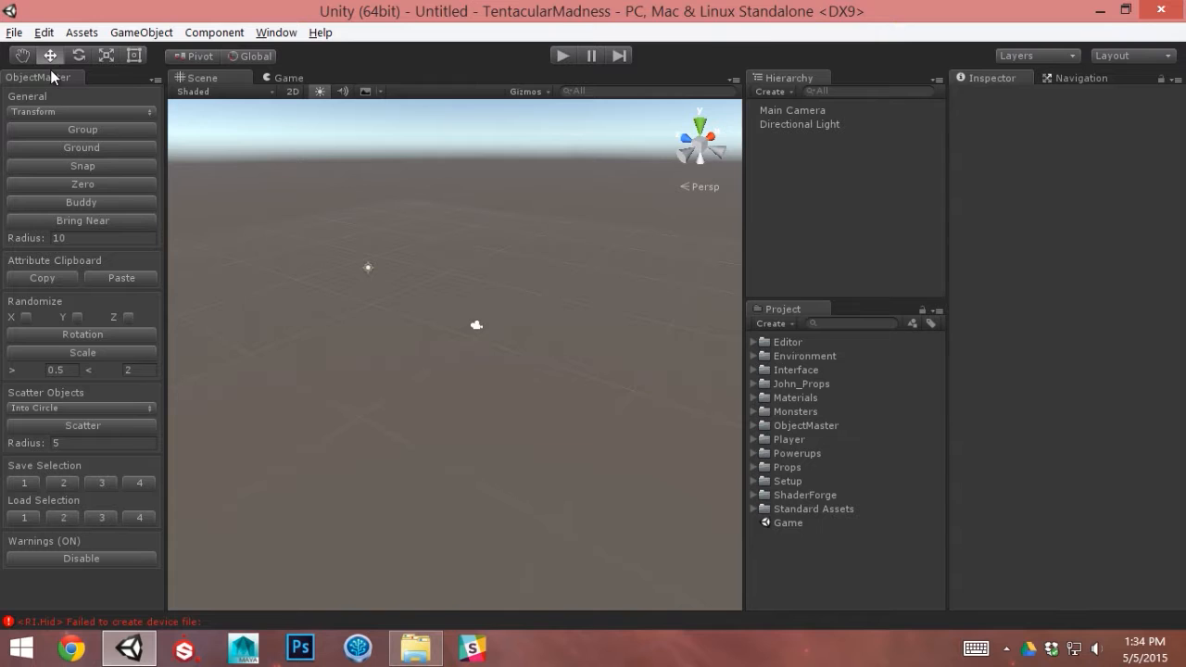
# Close and reopen the ObjectMaster window, and narrow it to enlarge the scene view
pyautogui.click(80, 100)
pyautogui.click(298, 33)
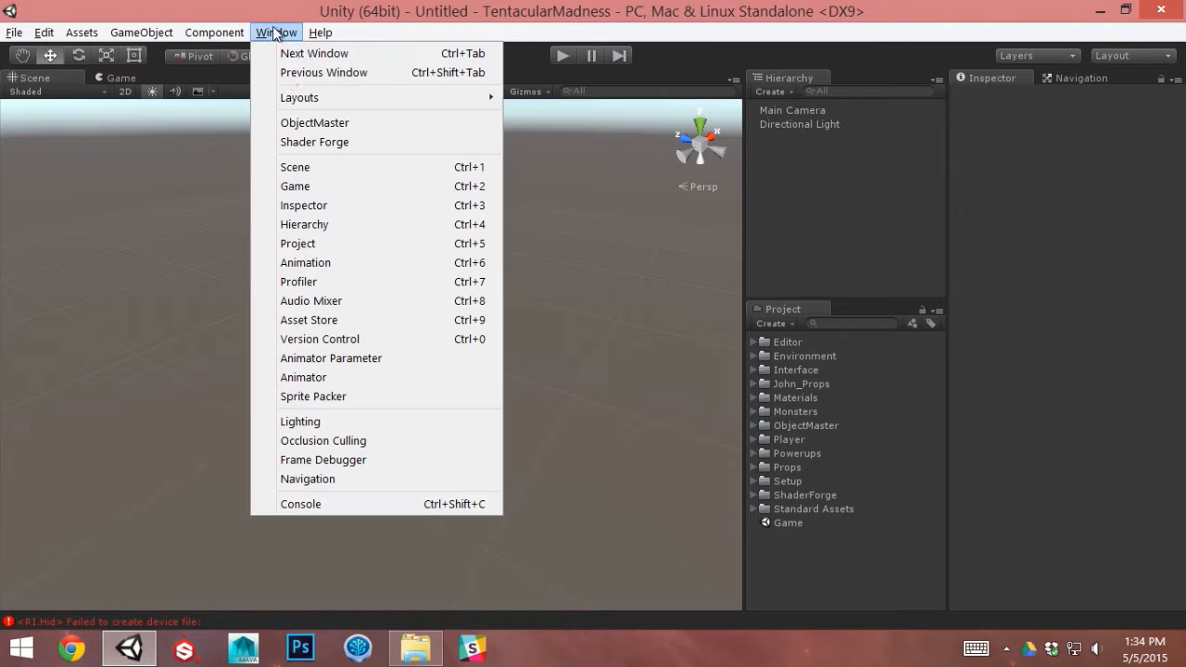
pyautogui.click(292, 123)
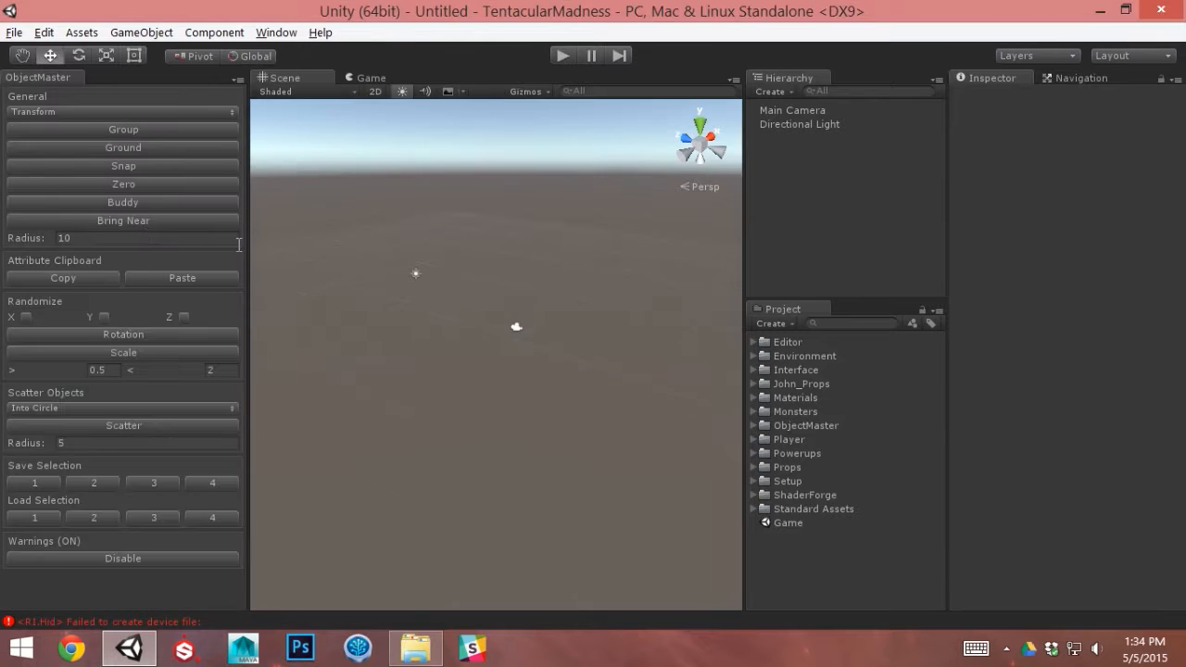
pyautogui.moveTo(246, 257); pyautogui.dragTo(160, 267)
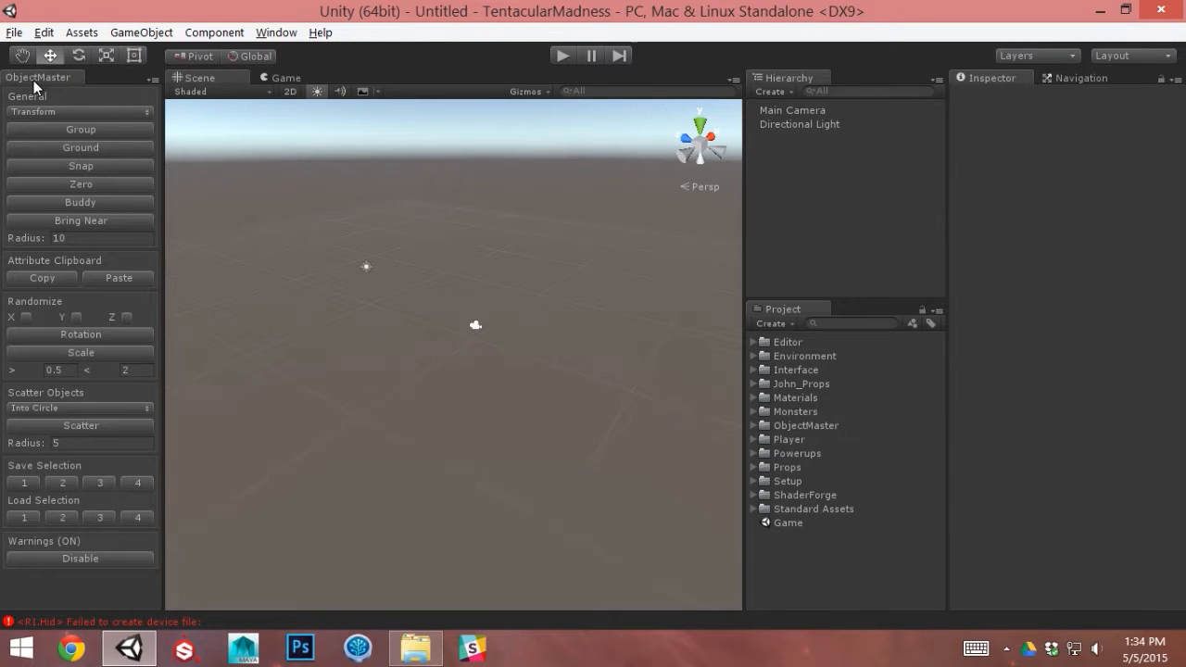
pyautogui.click(43, 31)
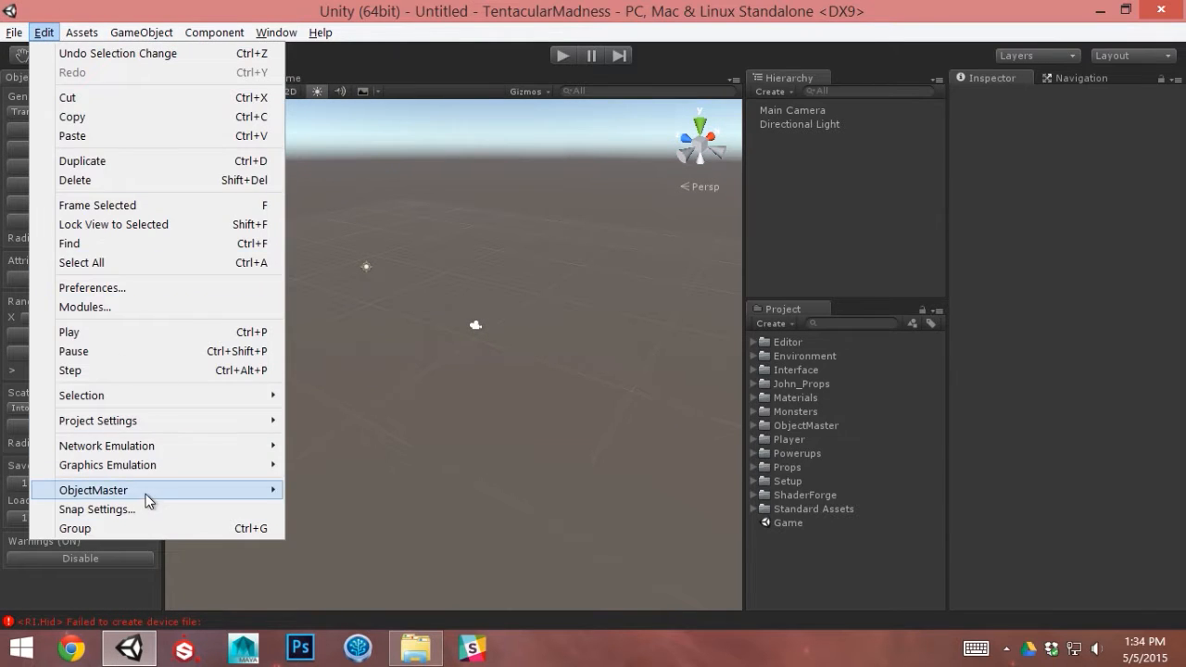
pyautogui.moveTo(150, 494)
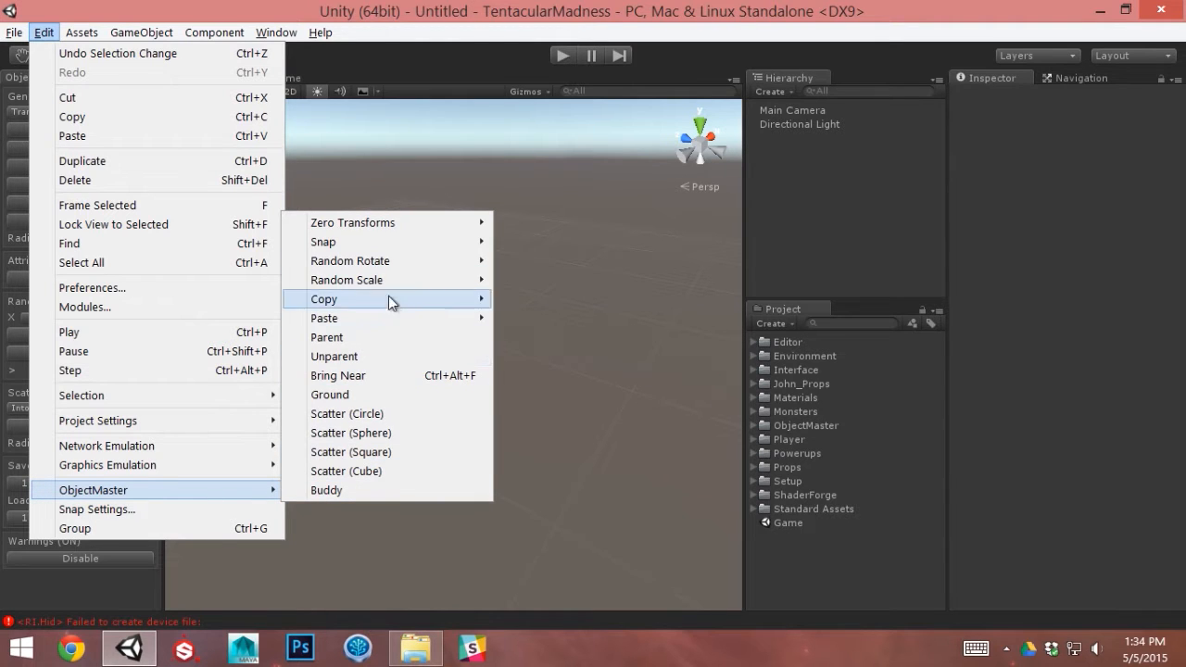
pyautogui.moveTo(376, 315)
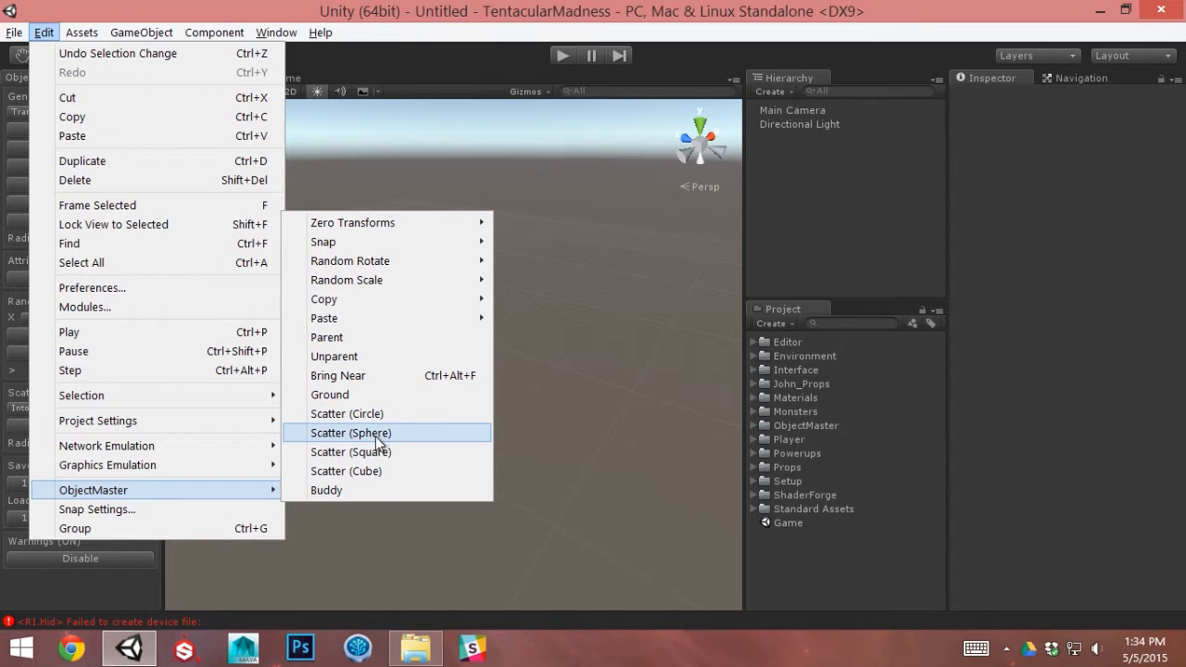
pyautogui.click(421, 18)
pyautogui.keyDown('alt'); pyautogui.moveTo(660, 417); pyautogui.dragTo(568, 371, button='right'); pyautogui.keyUp('alt')
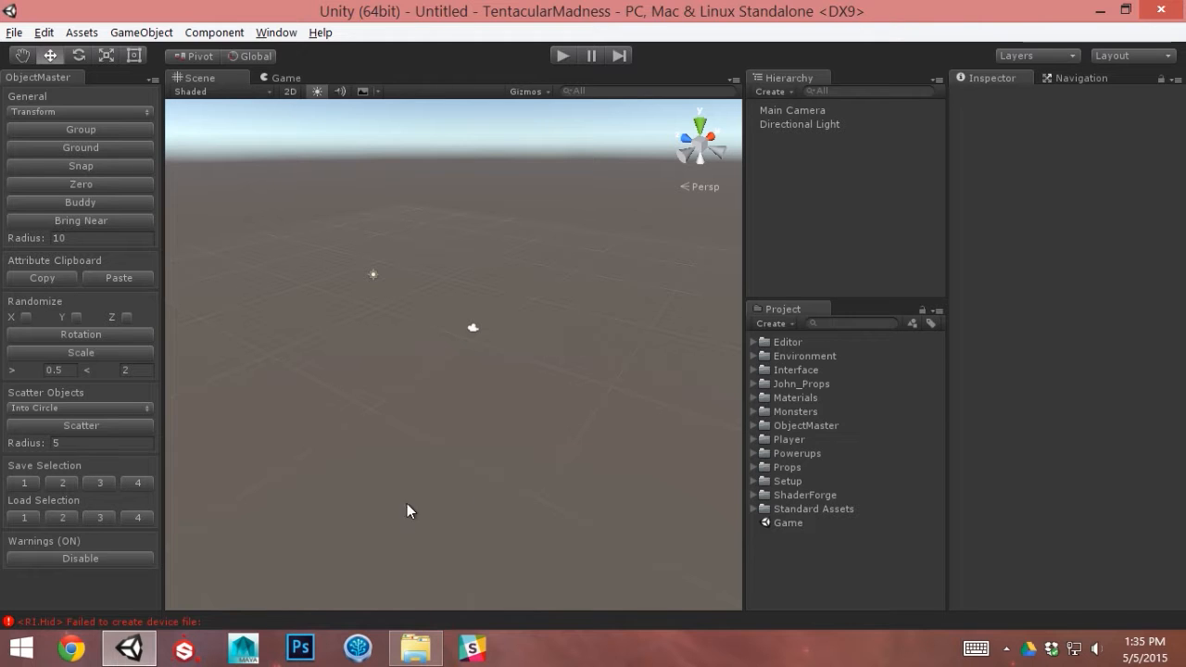
# Add a plane to the scene and scale it up uniformly to about 2.45
pyautogui.click(141, 32)
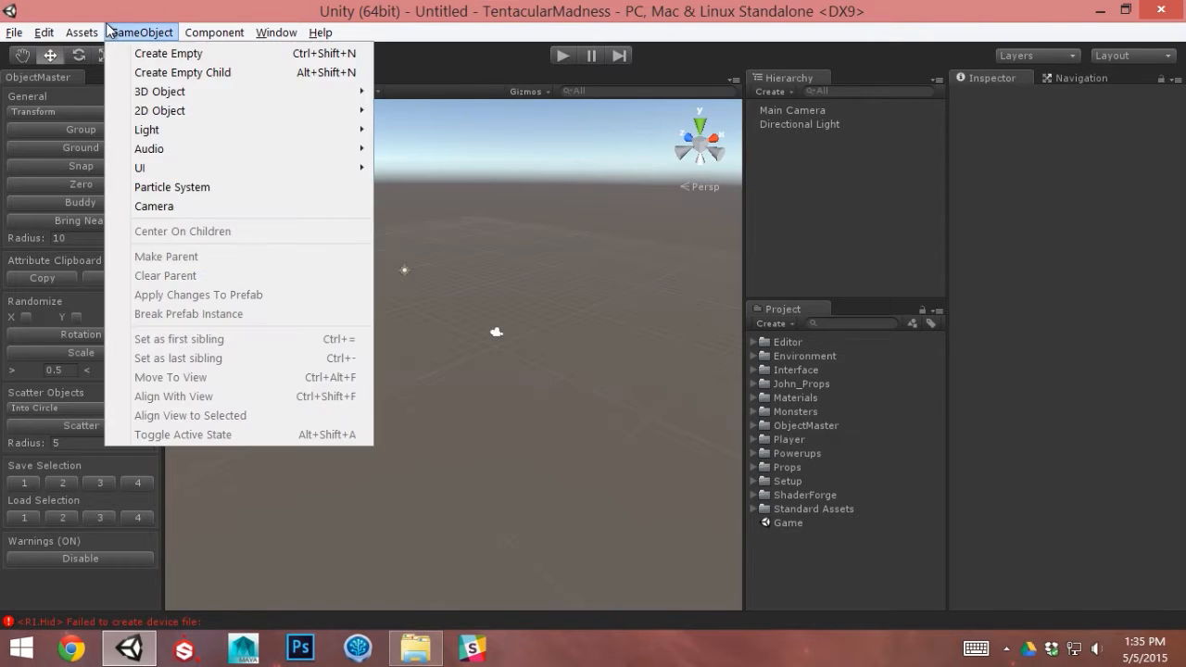
pyautogui.moveTo(227, 92)
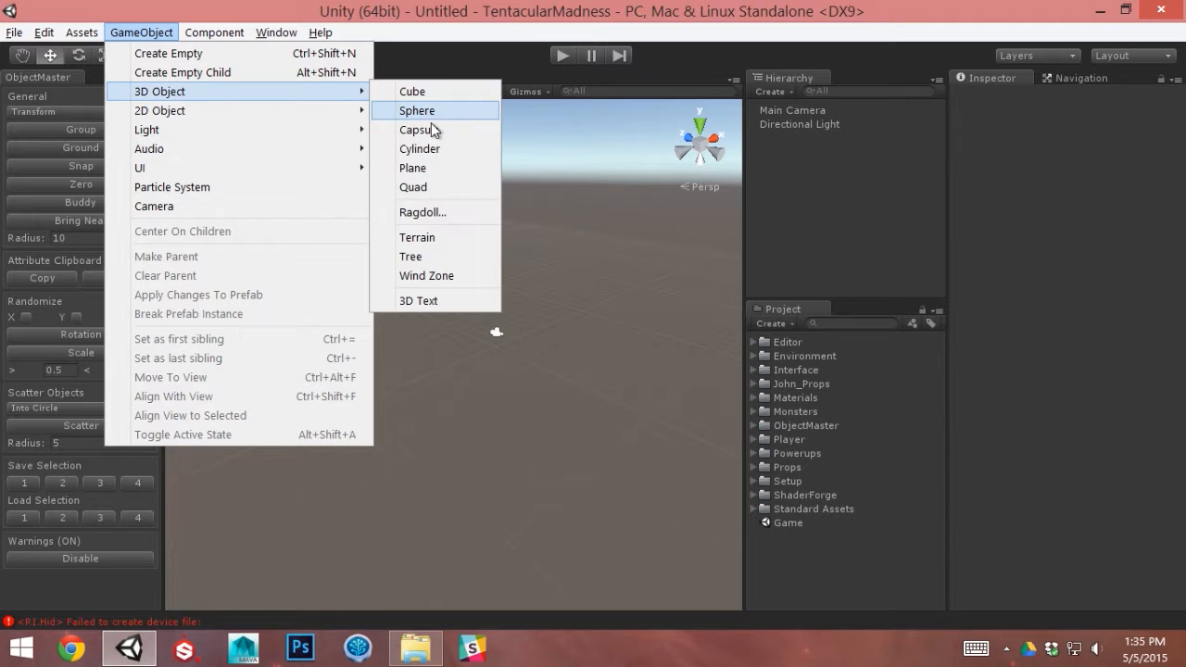
pyautogui.click(443, 168)
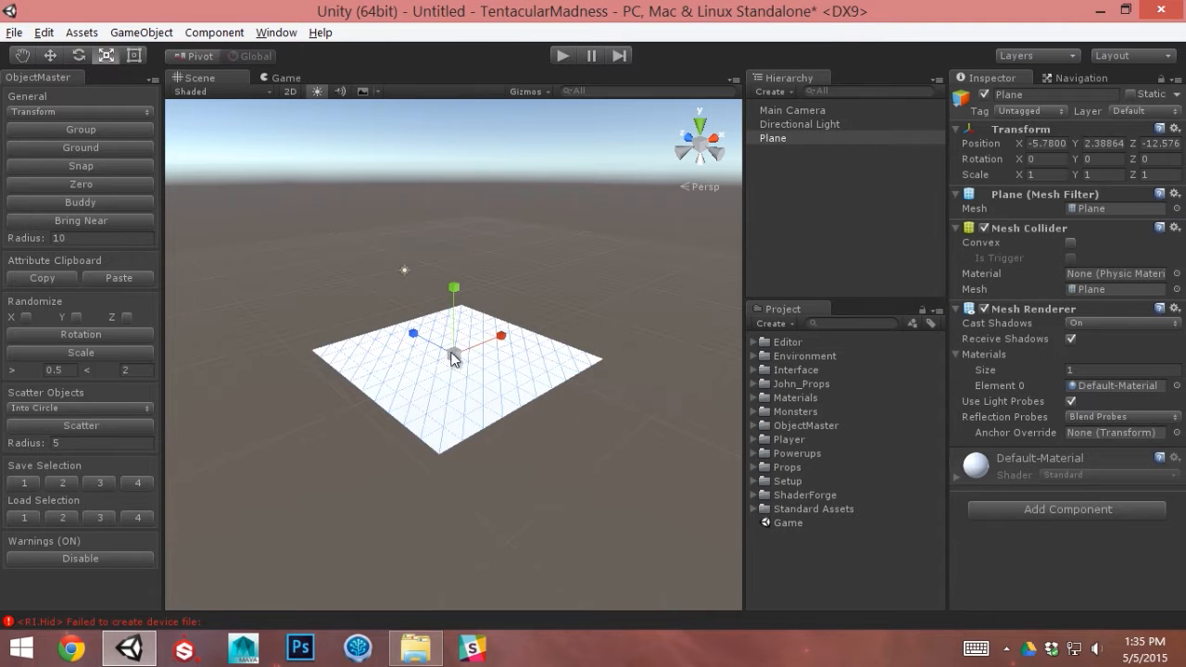
pyautogui.scroll(5, 572, 383)
pyautogui.keyDown('alt'); pyautogui.moveTo(569, 345); pyautogui.dragTo(603, 364, button='middle'); pyautogui.keyUp('alt')
pyautogui.keyDown('alt'); pyautogui.moveTo(556, 342); pyautogui.dragTo(506, 358); pyautogui.keyUp('alt')
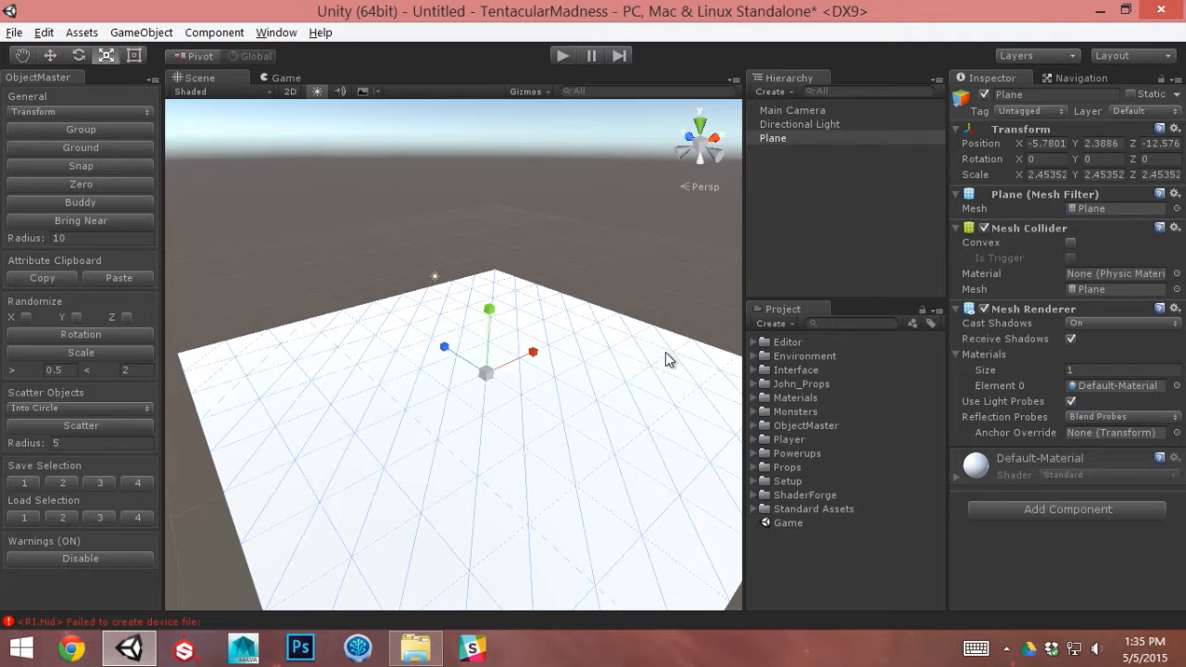
# Set the plane's position to 0 on the X, Y and Z axes
pyautogui.write('0')
pyautogui.press('Tab')
pyautogui.write('0')
pyautogui.press('Tab')
pyautogui.write('0')
pyautogui.press('Tab')
pyautogui.moveTo(521, 362); pyautogui.dragTo(579, 377, button='middle')
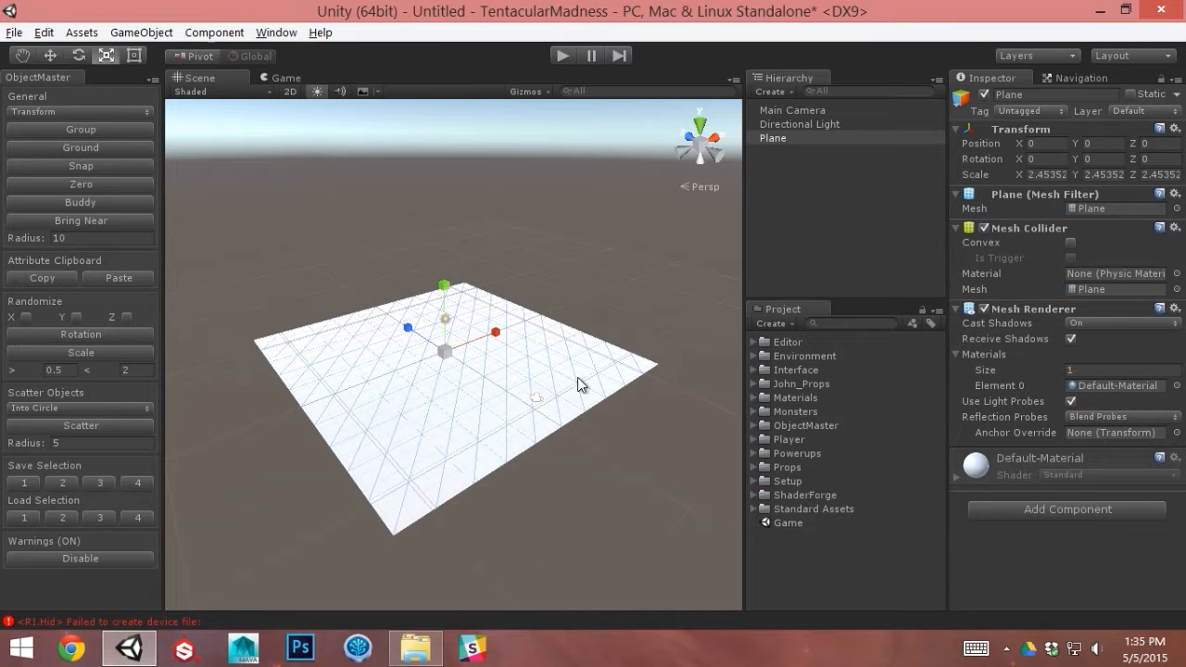
# Undo the plane's position changes and restore its selection
pyautogui.hotkey('ctrl', 'z')
pyautogui.hotkey('ctrl', 'z')
pyautogui.hotkey('ctrl', 'z')
pyautogui.hotkey('ctrl', 'z')
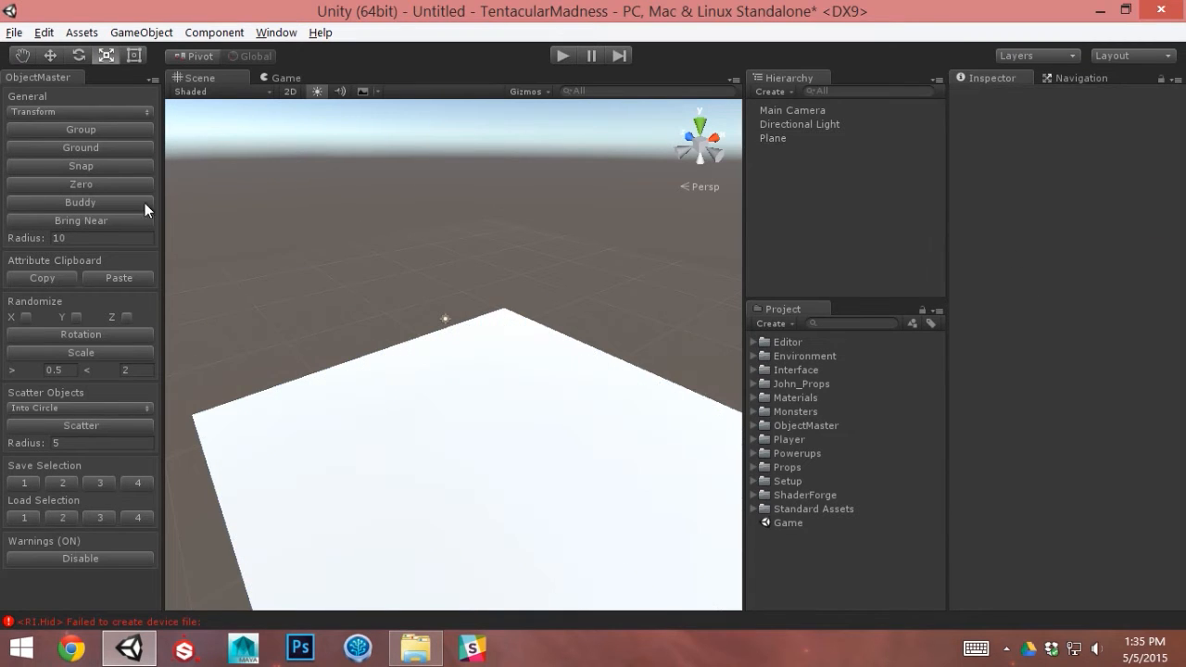
pyautogui.hotkey('ctrl', 'y')
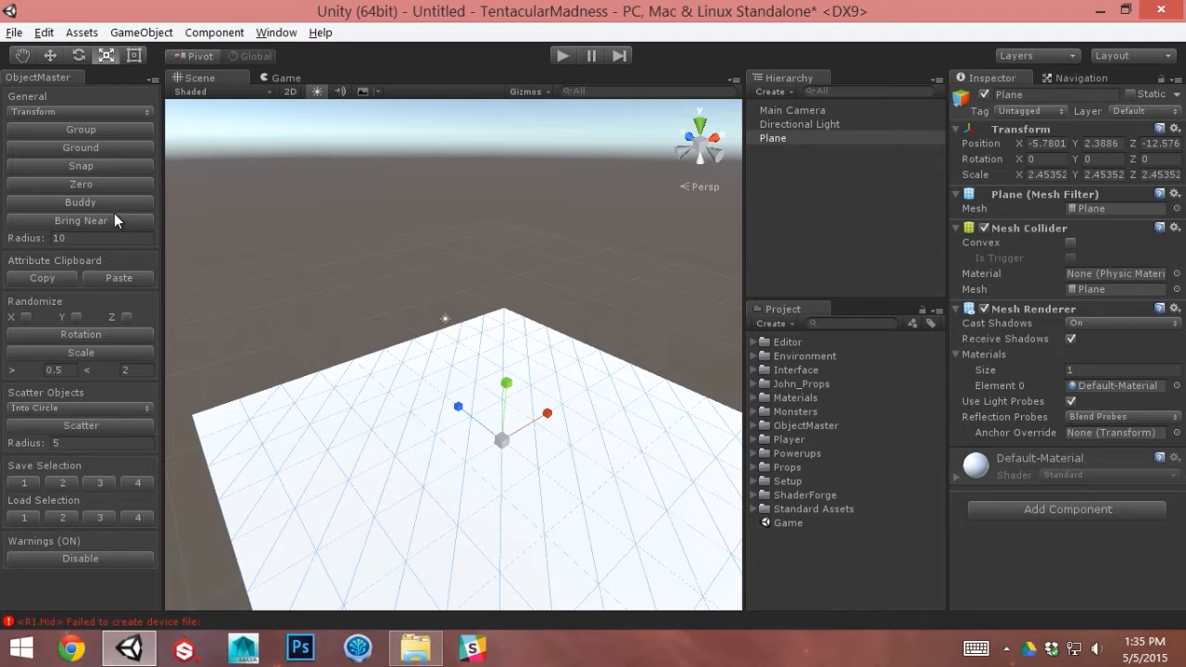
# Zero the plane's whole transform with ObjectMaster and frame the plane in the scene
pyautogui.click(42, 116)
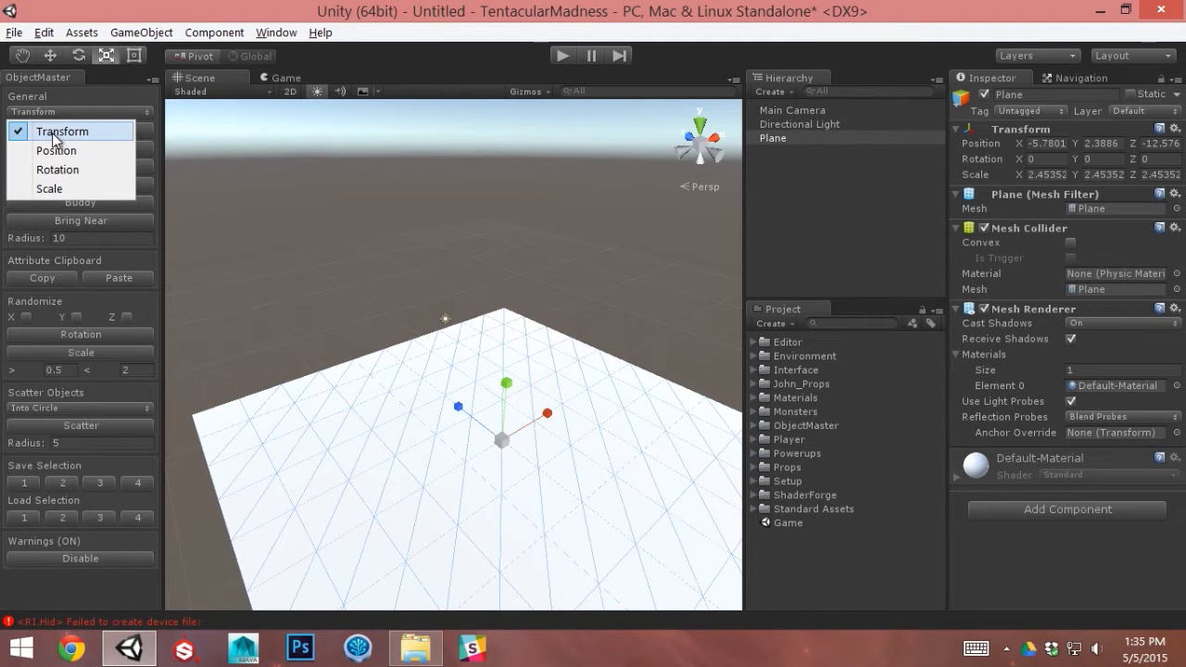
pyautogui.click(41, 131)
pyautogui.click(71, 185)
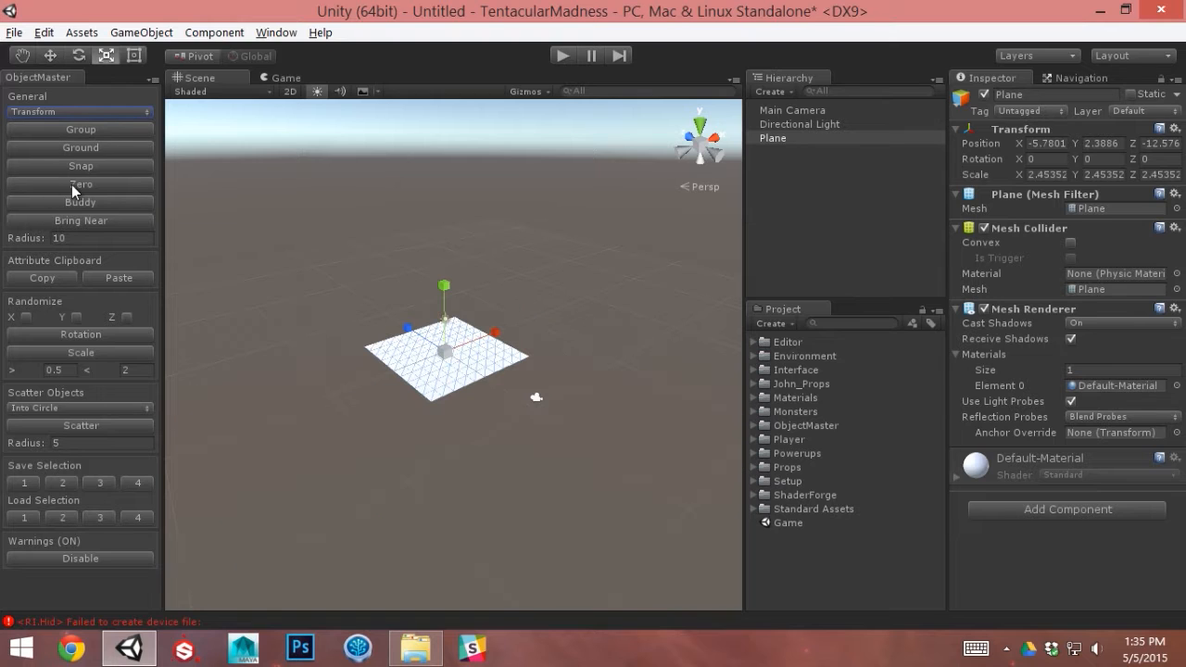
pyautogui.press('f')
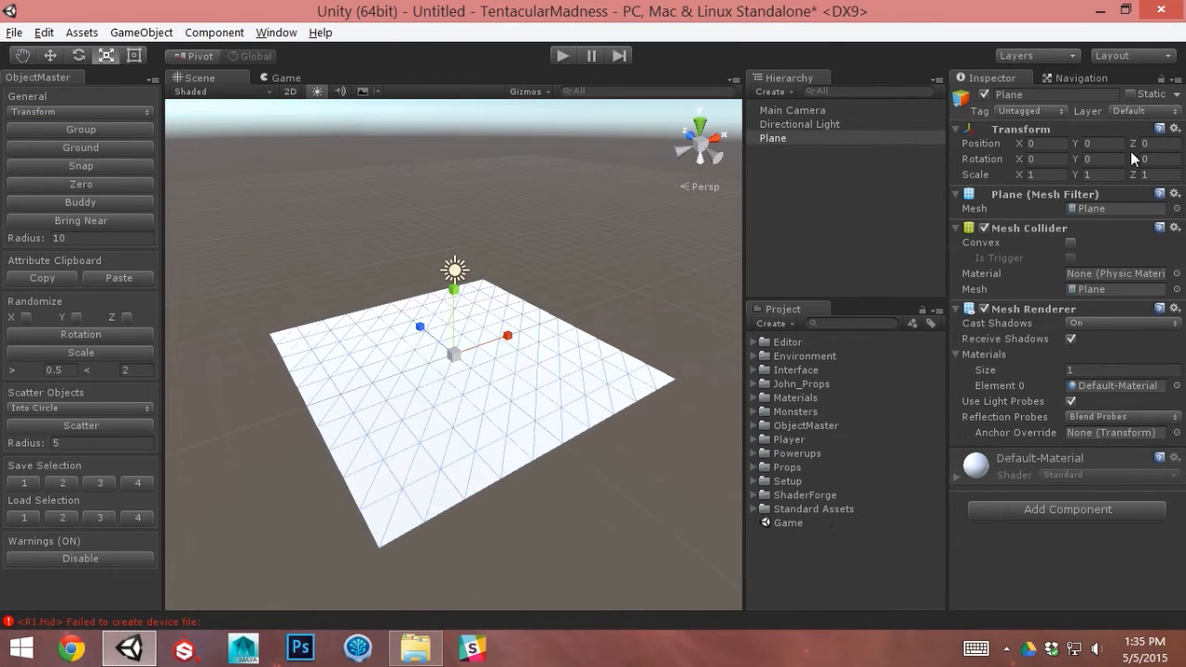
# Cycle the ObjectMaster general mode through Position, Rotation and Scale, and return it to Transform
pyautogui.click(78, 111)
pyautogui.click(80, 148)
pyautogui.click(80, 111)
pyautogui.click(70, 169)
pyautogui.click(67, 109)
pyautogui.click(78, 188)
pyautogui.keyDown('alt'); pyautogui.moveTo(329, 384); pyautogui.dragTo(408, 401); pyautogui.keyUp('alt')
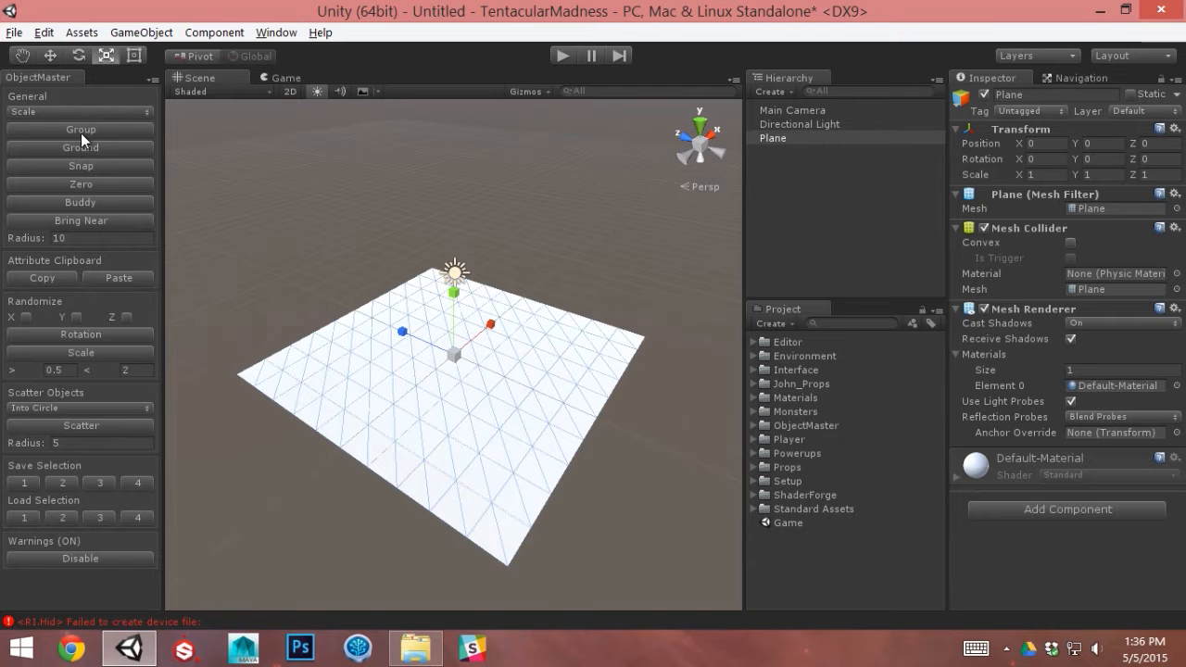
pyautogui.click(49, 112)
pyautogui.click(56, 130)
pyautogui.keyDown('alt'); pyautogui.moveTo(435, 343); pyautogui.dragTo(497, 362); pyautogui.keyUp('alt')
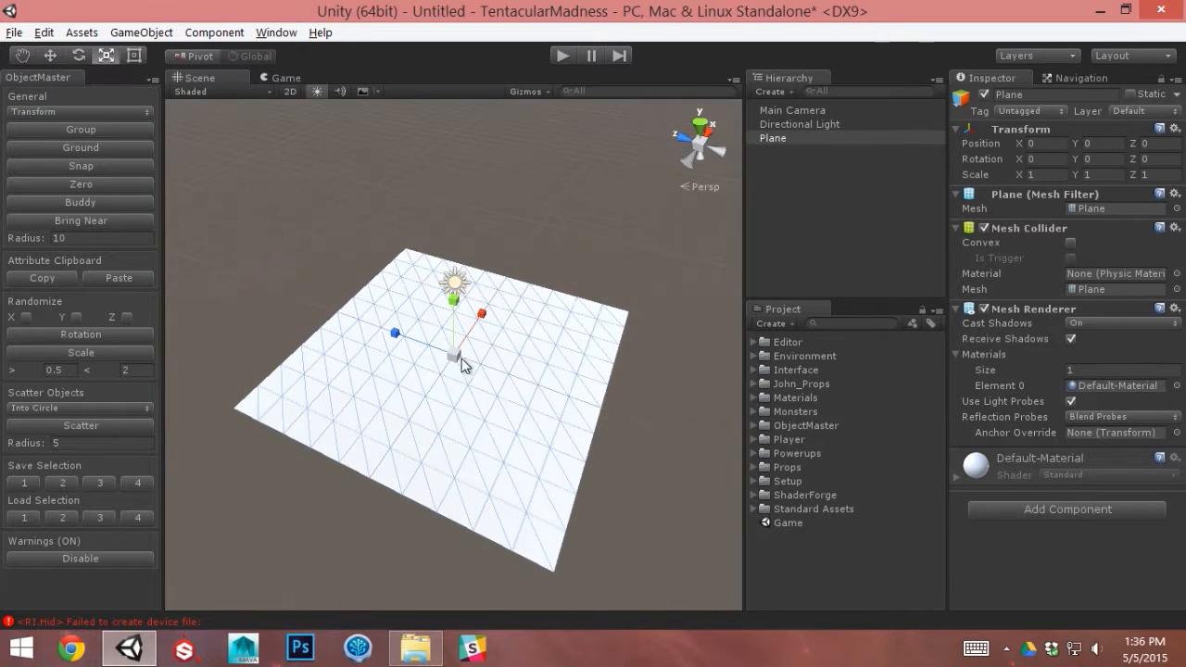
pyautogui.keyDown('alt'); pyautogui.moveTo(463, 445); pyautogui.dragTo(566, 450); pyautogui.keyUp('alt')
# Activate the Move tool, expand the John_Props Prefabs folder and select all nine prefabs from Dock to Stone_Arch
pyautogui.press('w')
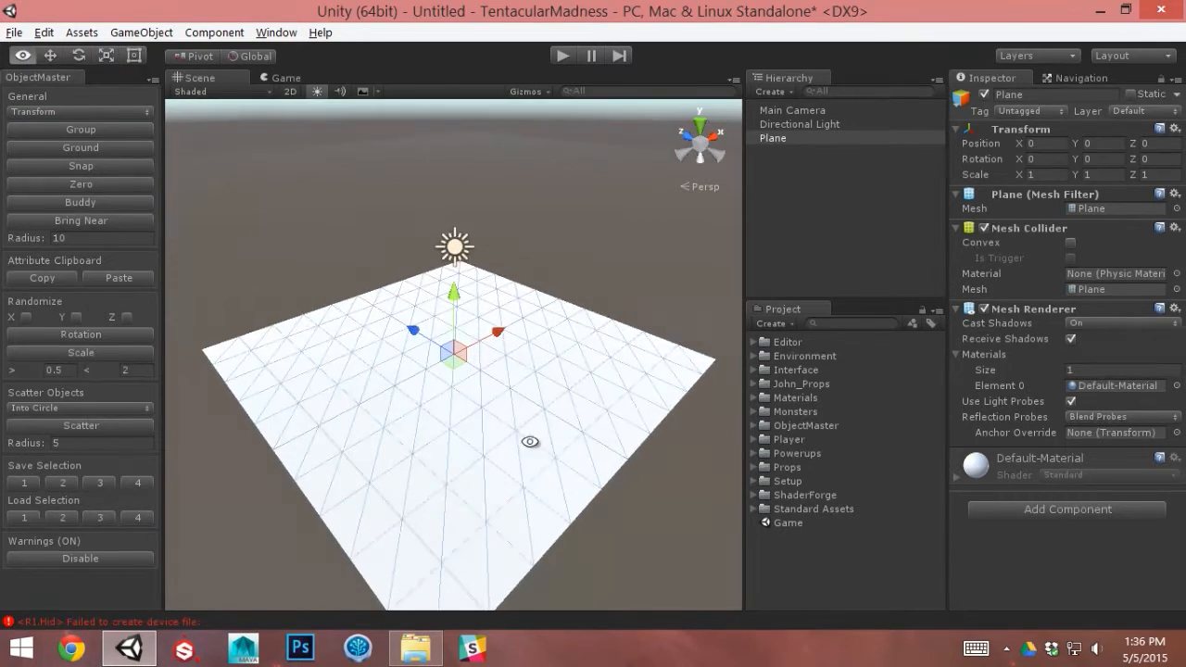
pyautogui.click(320, 304)
pyautogui.keyDown('alt'); pyautogui.moveTo(324, 310); pyautogui.dragTo(396, 362); pyautogui.keyUp('alt')
pyautogui.click(752, 384)
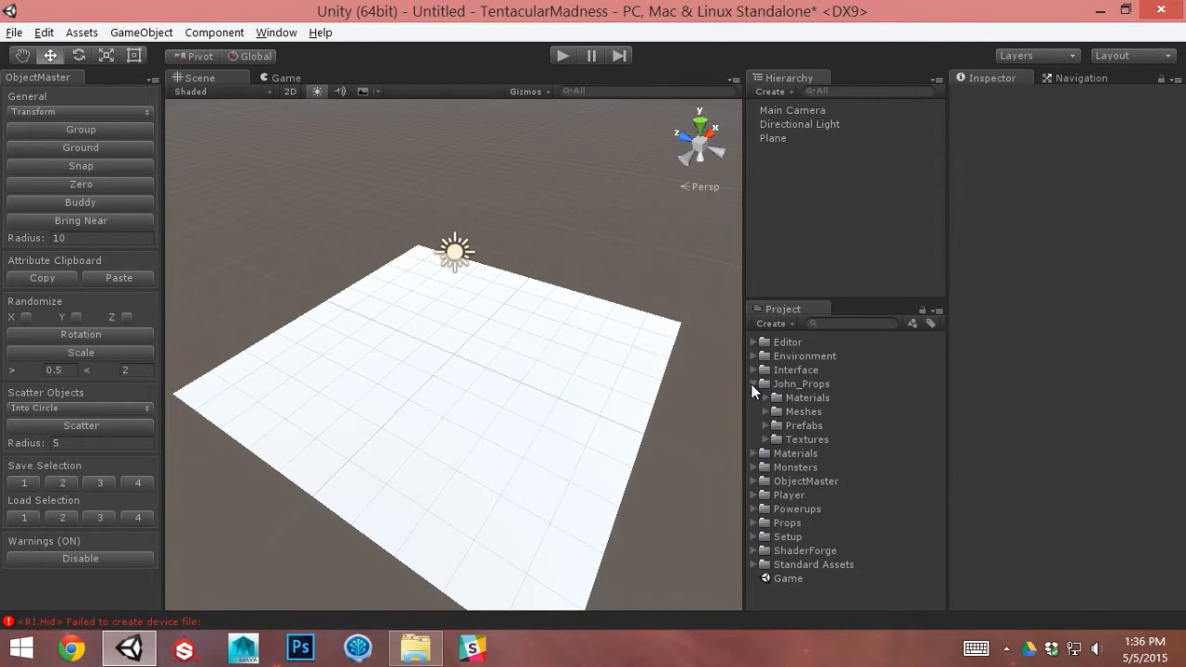
pyautogui.click(765, 425)
pyautogui.click(798, 381)
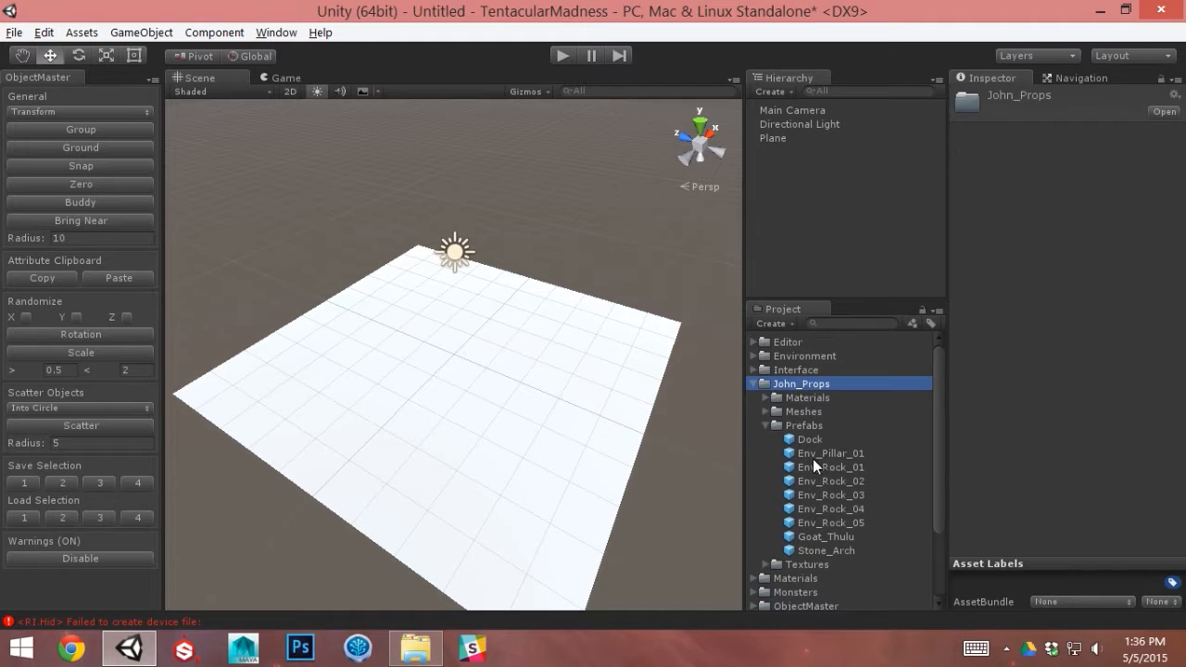
pyautogui.click(810, 439)
pyautogui.keyDown('shift'); pyautogui.click(827, 548); pyautogui.keyUp('shift')
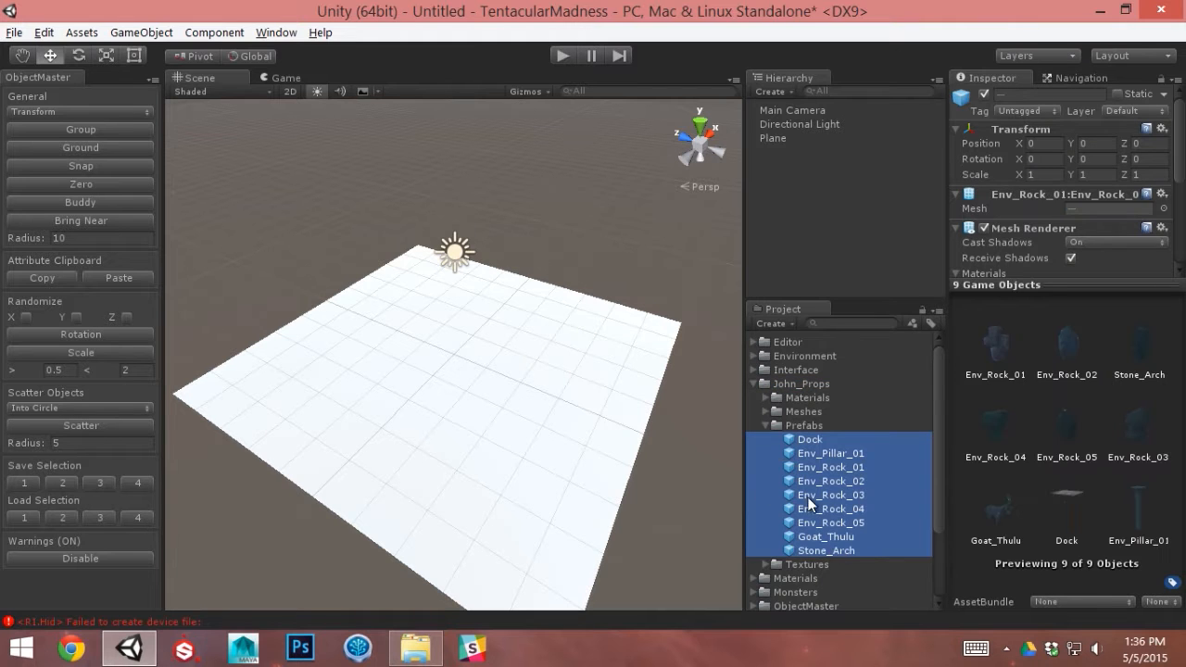
# Try to place the selected prefabs directly onto the plane in the scene view, and undo the placement
pyautogui.moveTo(812, 492); pyautogui.dragTo(833, 286)
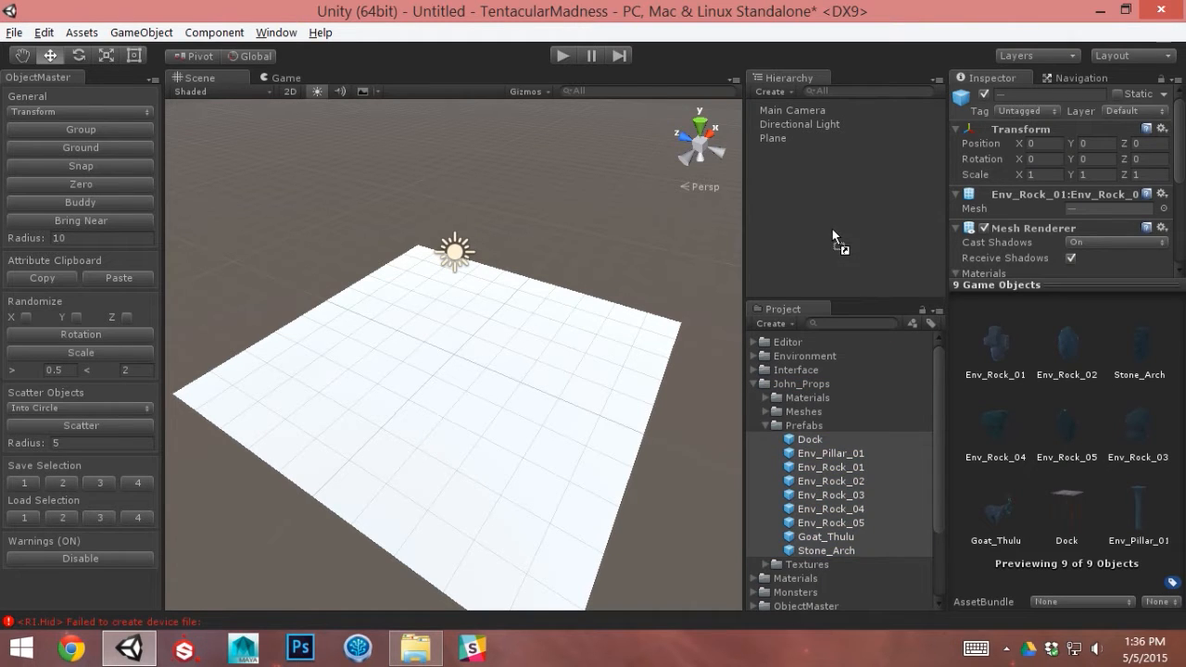
pyautogui.moveTo(832, 229); pyautogui.dragTo(482, 335)
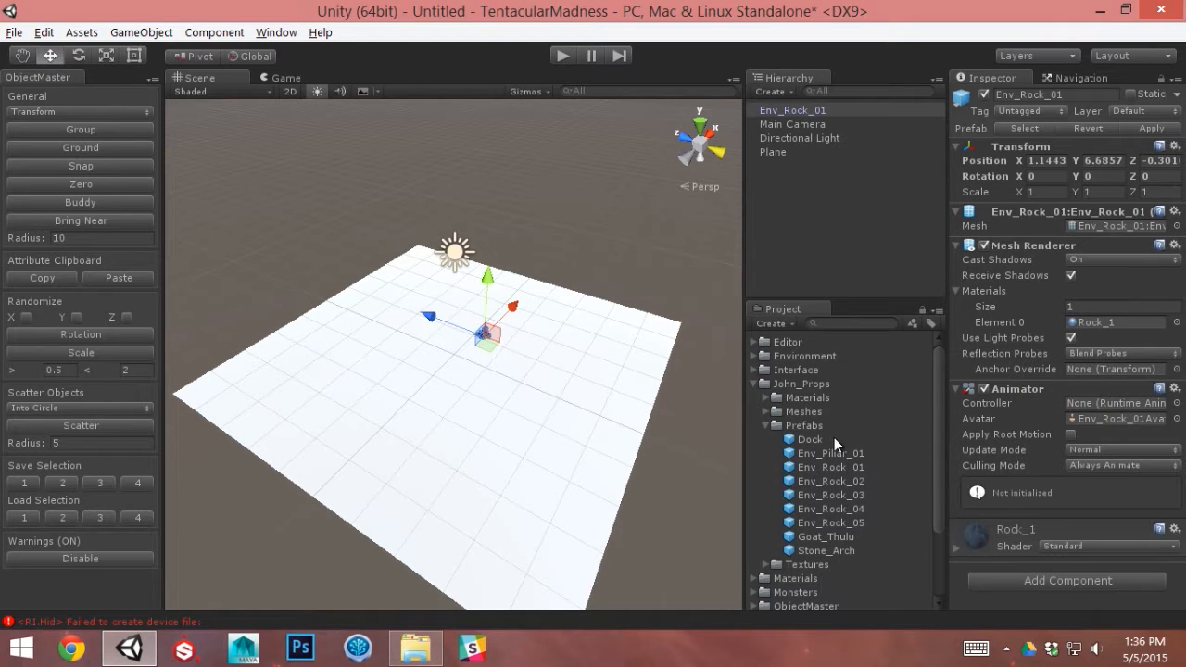
pyautogui.moveTo(616, 368); pyautogui.dragTo(577, 359, button='middle')
pyautogui.hotkey('ctrl', 'z')
# Add the nine John_Props prefabs to the scene hierarchy at the origin and select them all
pyautogui.moveTo(851, 489); pyautogui.dragTo(839, 243)
pyautogui.keyDown('alt'); pyautogui.moveTo(426, 360); pyautogui.dragTo(563, 372); pyautogui.keyUp('alt')
pyautogui.scroll(5, 408, 357)
pyautogui.press('f')
pyautogui.scroll(-5, 563, 372)
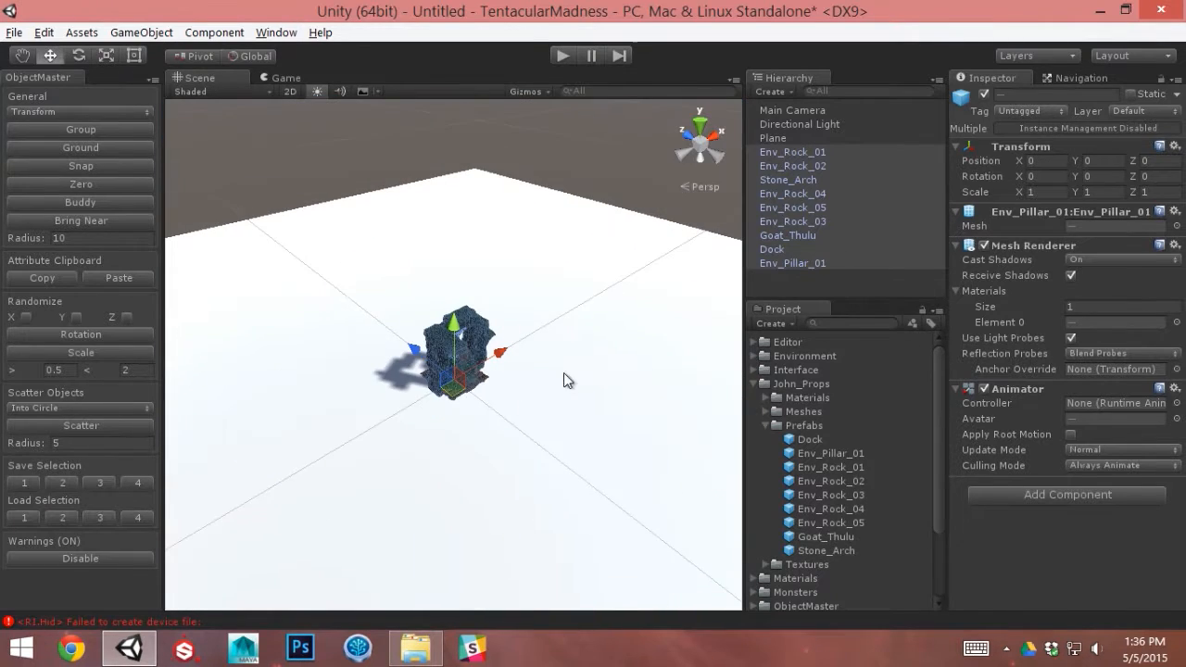
pyautogui.click(795, 262)
pyautogui.keyDown('shift'); pyautogui.click(792, 152); pyautogui.keyUp('shift')
pyautogui.keyDown('alt'); pyautogui.moveTo(519, 278); pyautogui.dragTo(463, 389); pyautogui.keyUp('alt')
pyautogui.keyDown('alt'); pyautogui.moveTo(510, 325); pyautogui.dragTo(595, 298); pyautogui.keyUp('alt')
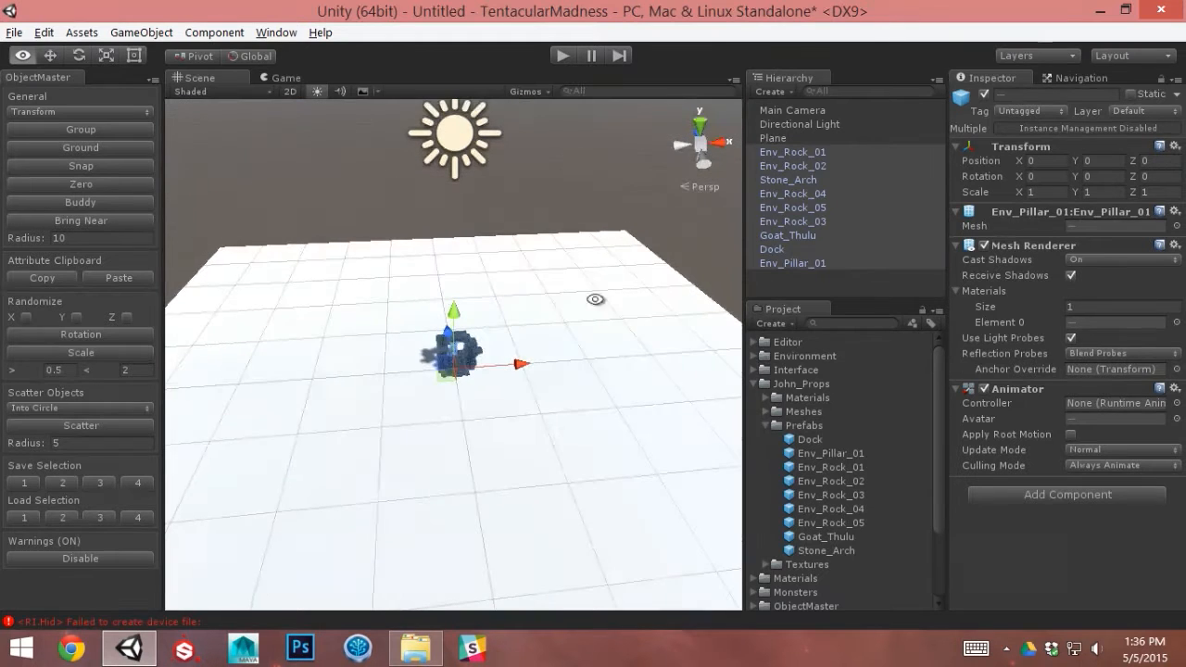
# Move Env_Rock_04 along X to about 2.35 and pull Env_Rock_05 away from the pile along Z
pyautogui.click(804, 194)
pyautogui.moveTo(481, 366); pyautogui.dragTo(638, 345)
pyautogui.click(818, 208)
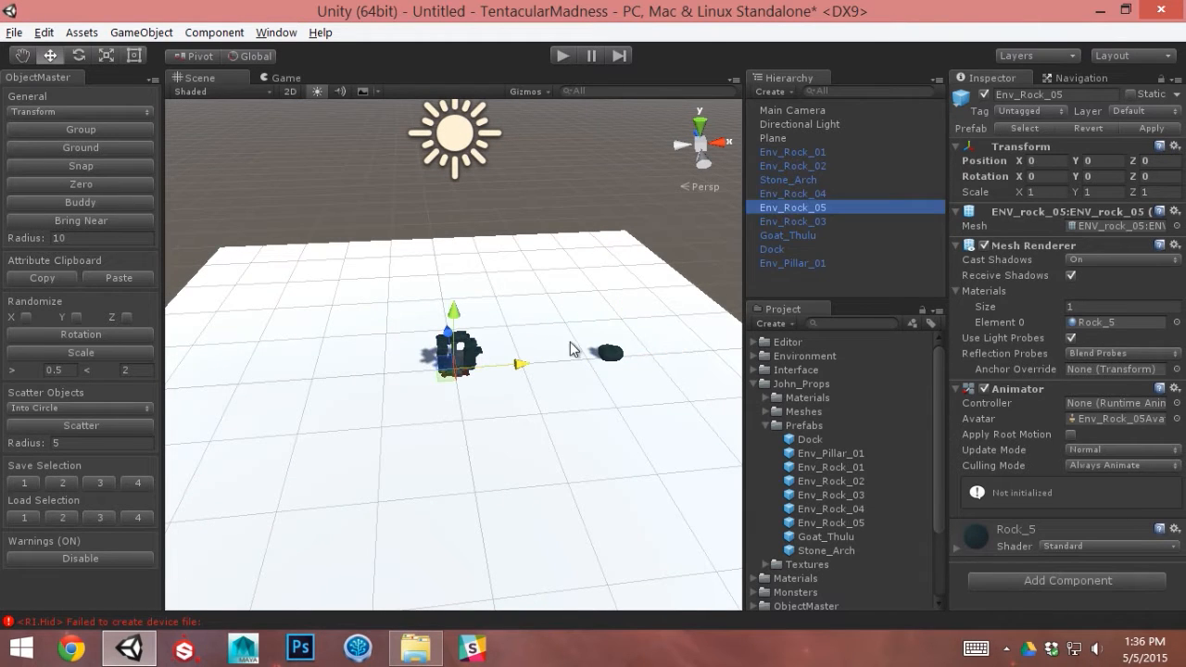
pyautogui.moveTo(446, 333); pyautogui.dragTo(433, 242)
# Undo the moves of Env_Rock_05 and Env_Rock_04
pyautogui.hotkey('ctrl', 'z')
pyautogui.hotkey('ctrl', 'z')
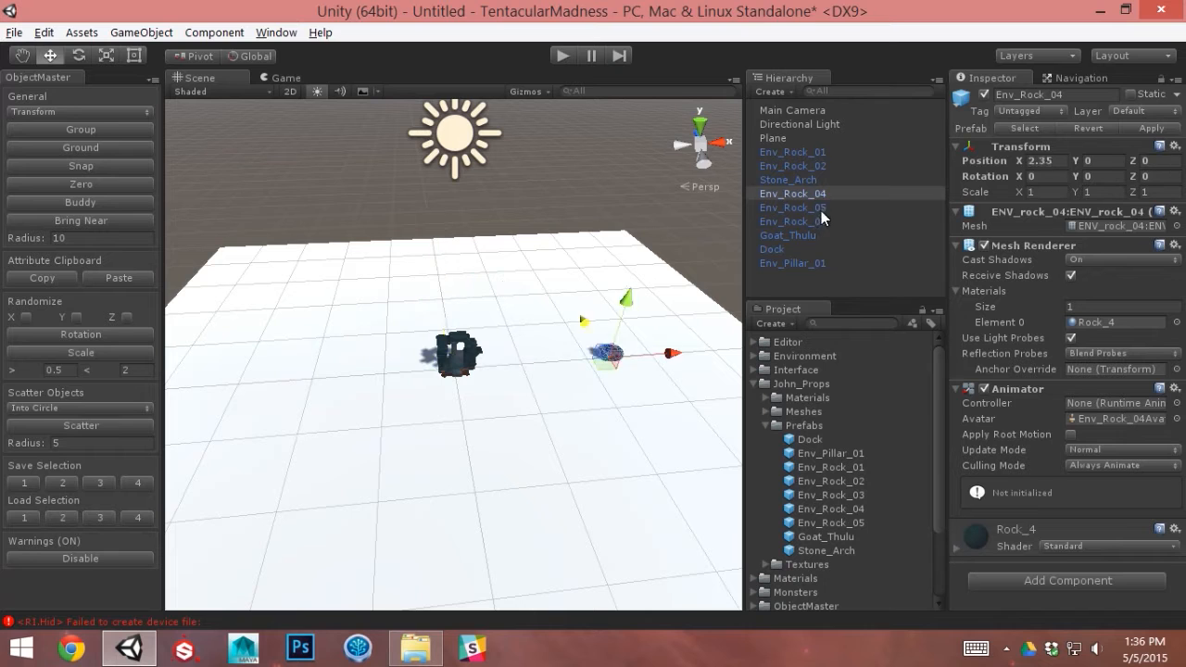
pyautogui.hotkey('ctrl', 'z')
# Select the nine props from Env_Rock_01 to Env_Pillar_01 and duplicate the set twice
pyautogui.click(814, 153)
pyautogui.keyDown('shift'); pyautogui.click(815, 265); pyautogui.keyUp('shift')
pyautogui.scroll(-5, 334, 378)
pyautogui.keyDown('alt'); pyautogui.moveTo(328, 381); pyautogui.dragTo(510, 346); pyautogui.keyUp('alt')
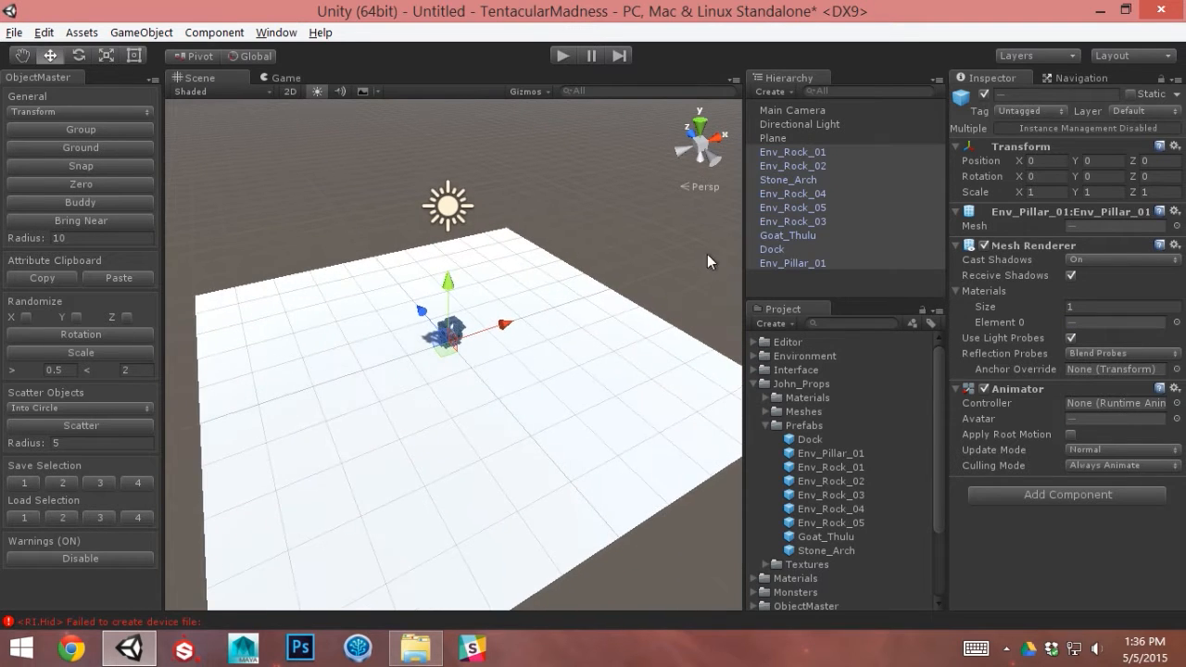
pyautogui.click(853, 263)
pyautogui.keyDown('shift'); pyautogui.click(822, 152); pyautogui.keyUp('shift')
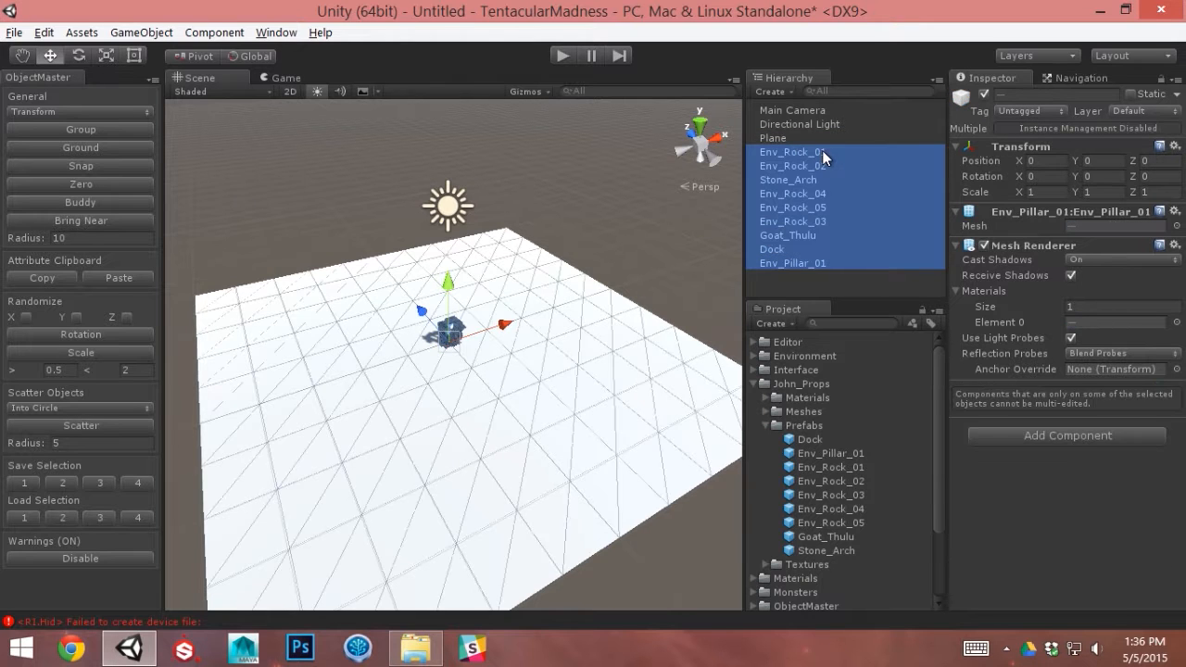
pyautogui.hotkey('ctrl', 'd')
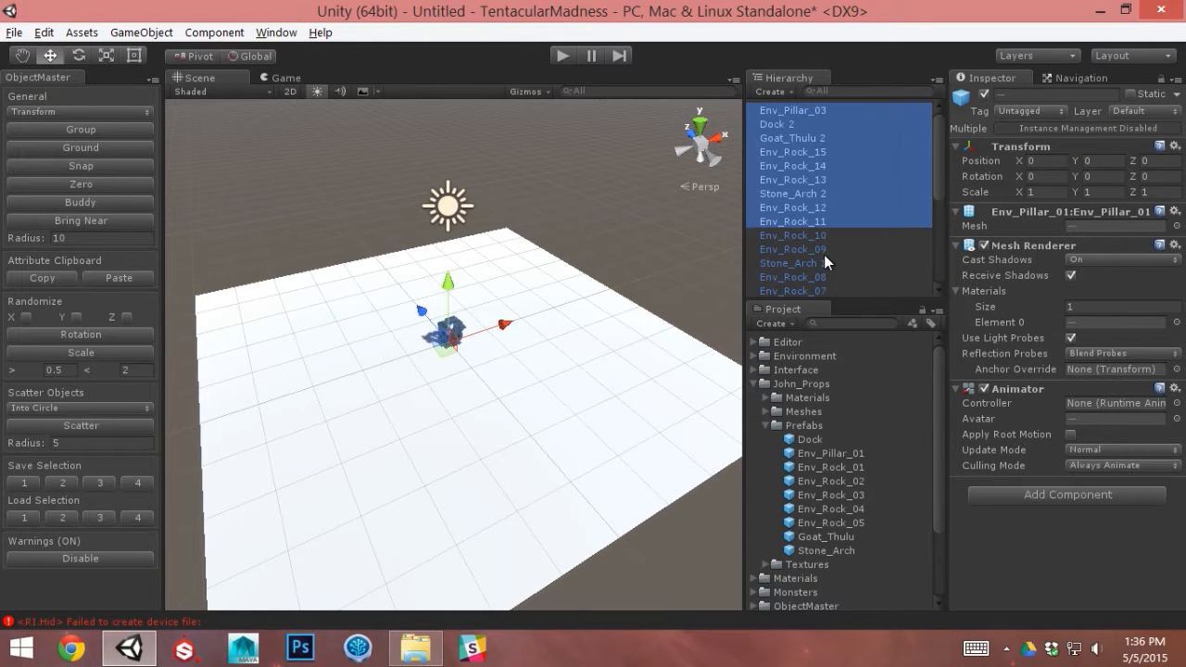
# Select all original and duplicated props in the hierarchy, excluding the Main Camera, Directional Light and Plane
pyautogui.scroll(-2, 823, 254)
pyautogui.scroll(4, 809, 176)
pyautogui.click(813, 224)
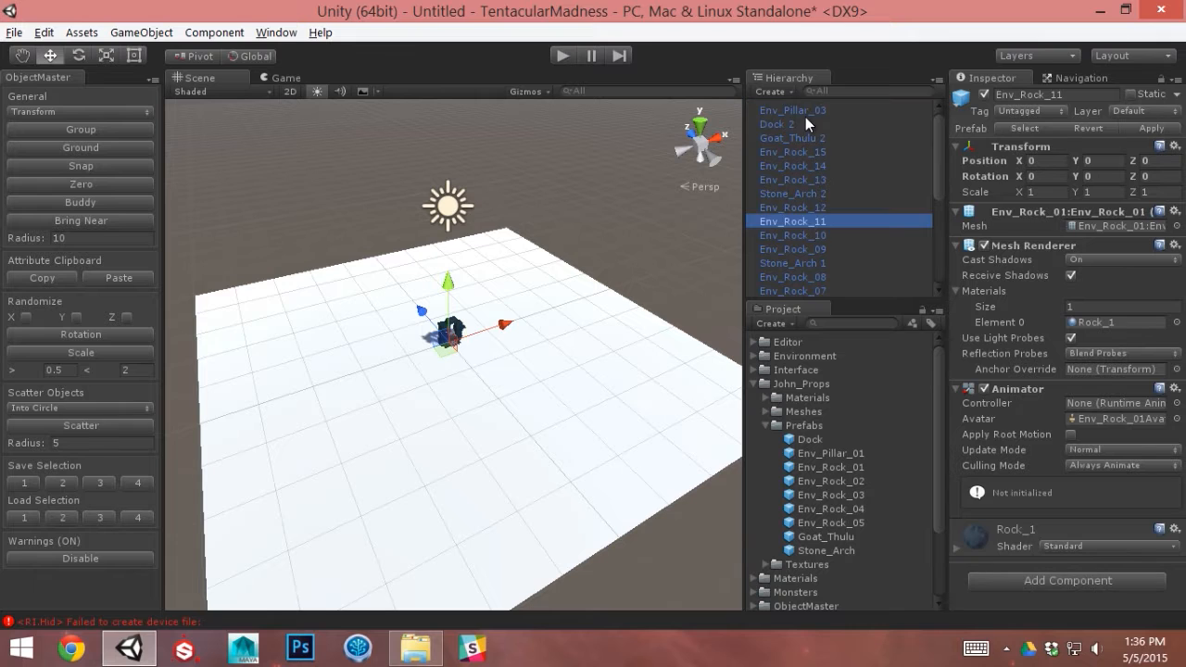
pyautogui.click(805, 113)
pyautogui.scroll(-4, 828, 233)
pyautogui.keyDown('shift'); pyautogui.click(801, 287); pyautogui.keyUp('shift')
pyautogui.scroll(1, 793, 218)
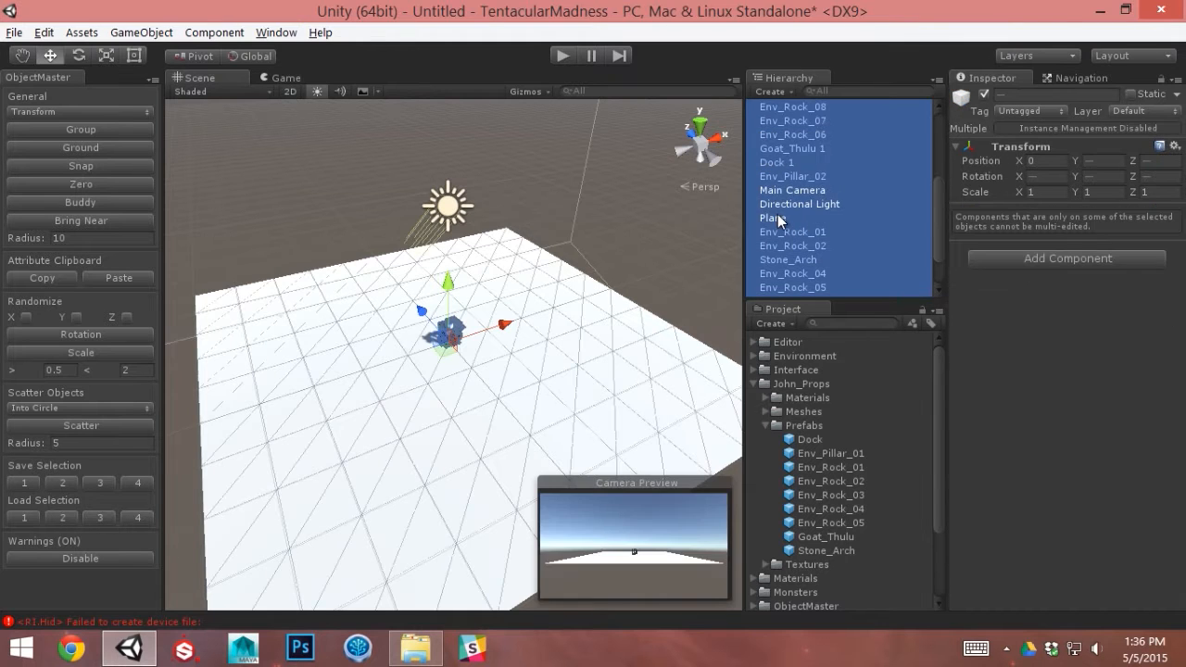
pyautogui.keyDown('ctrl'); pyautogui.click(781, 217); pyautogui.keyUp('ctrl')
pyautogui.keyDown('ctrl'); pyautogui.click(786, 149); pyautogui.keyUp('ctrl')
pyautogui.keyDown('ctrl'); pyautogui.click(786, 139); pyautogui.keyUp('ctrl')
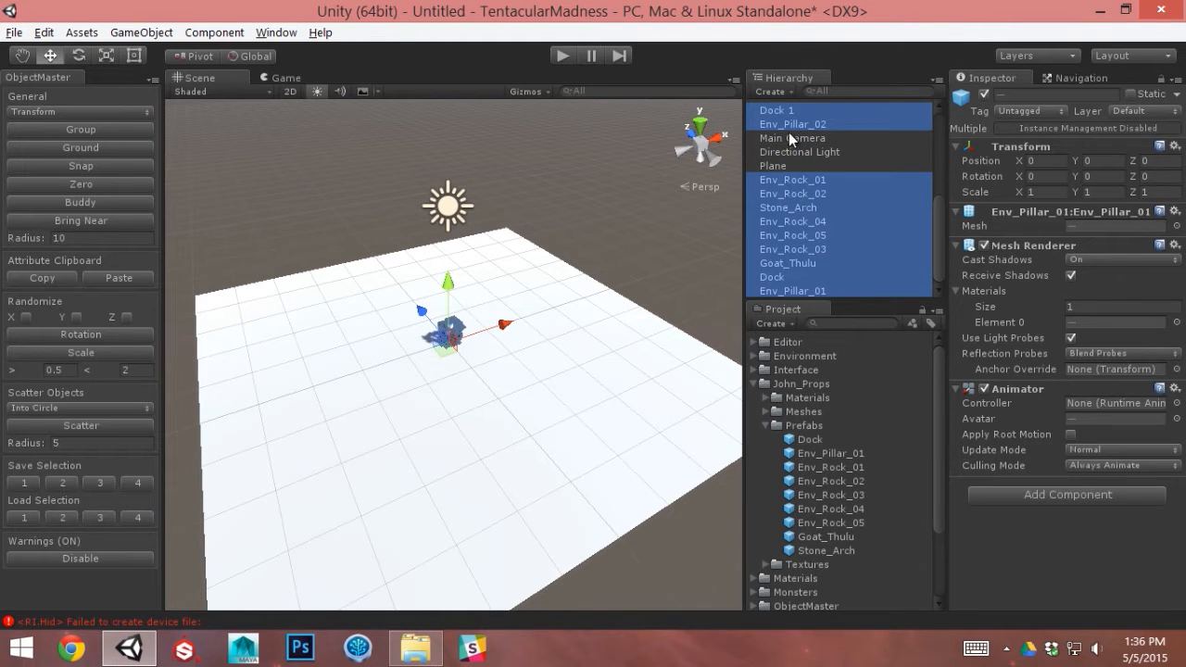
# Group all the selected original and duplicated props and rename the new group Props
pyautogui.scroll(4, 862, 239)
pyautogui.scroll(-4, 827, 250)
pyautogui.moveTo(507, 348); pyautogui.dragTo(533, 352, button='middle')
pyautogui.moveTo(631, 276); pyautogui.dragTo(612, 284, button='middle')
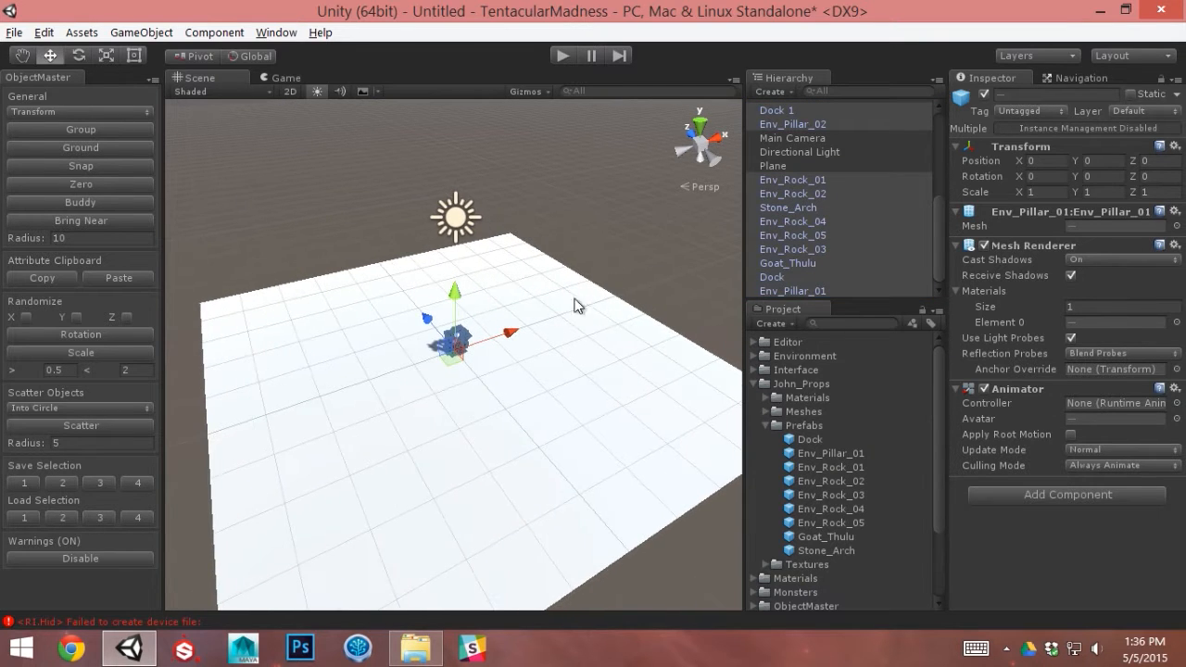
pyautogui.hotkey('ctrl', 'g')
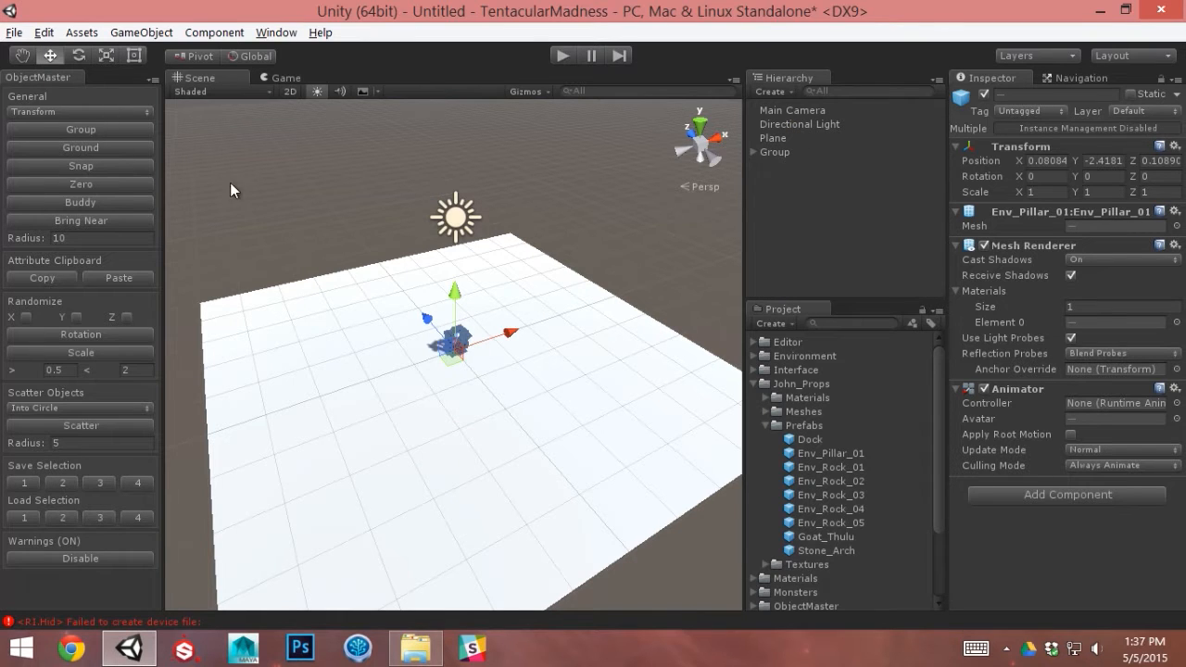
pyautogui.click(753, 153)
pyautogui.click(789, 156)
pyautogui.click(781, 155)
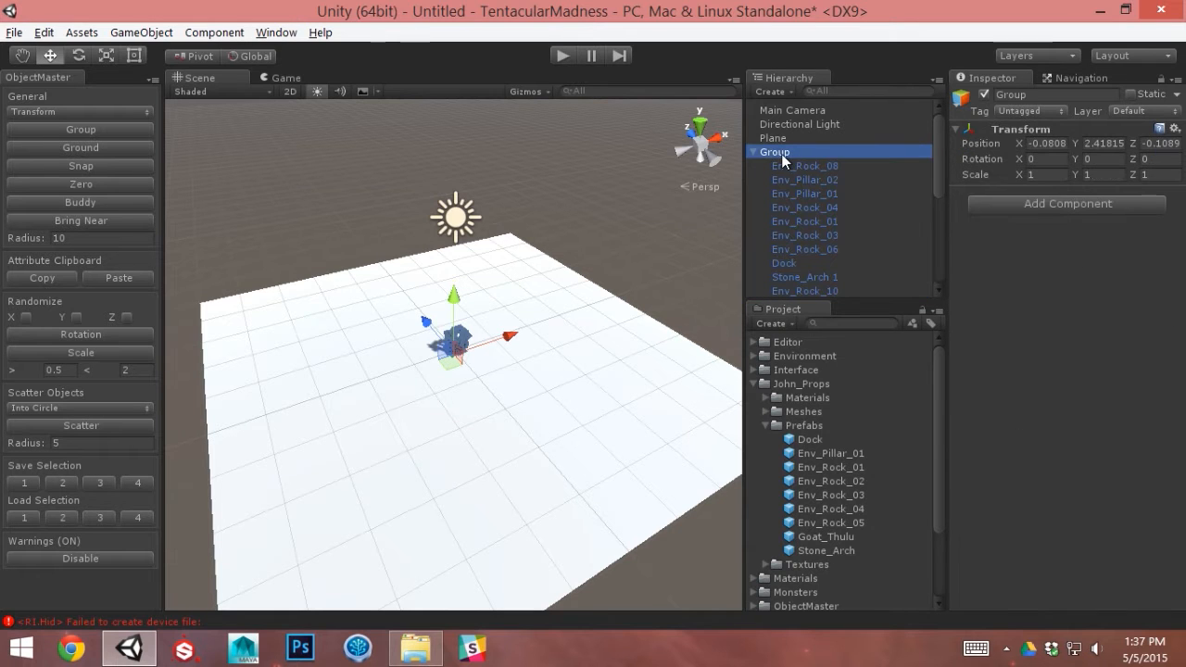
pyautogui.write('Props')
pyautogui.press('Return')
# Select every prop inside the Props group, from Env_Rock_08 to the last child
pyautogui.click(824, 170)
pyautogui.scroll(-5, 843, 213)
pyautogui.keyDown('shift'); pyautogui.click(822, 292); pyautogui.keyUp('shift')
pyautogui.moveTo(480, 408)
pyautogui.keyDown('alt'); pyautogui.mouseDown()
pyautogui.moveTo(512, 392)
pyautogui.moveTo(466, 394)
pyautogui.mouseUp(); pyautogui.keyUp('alt')
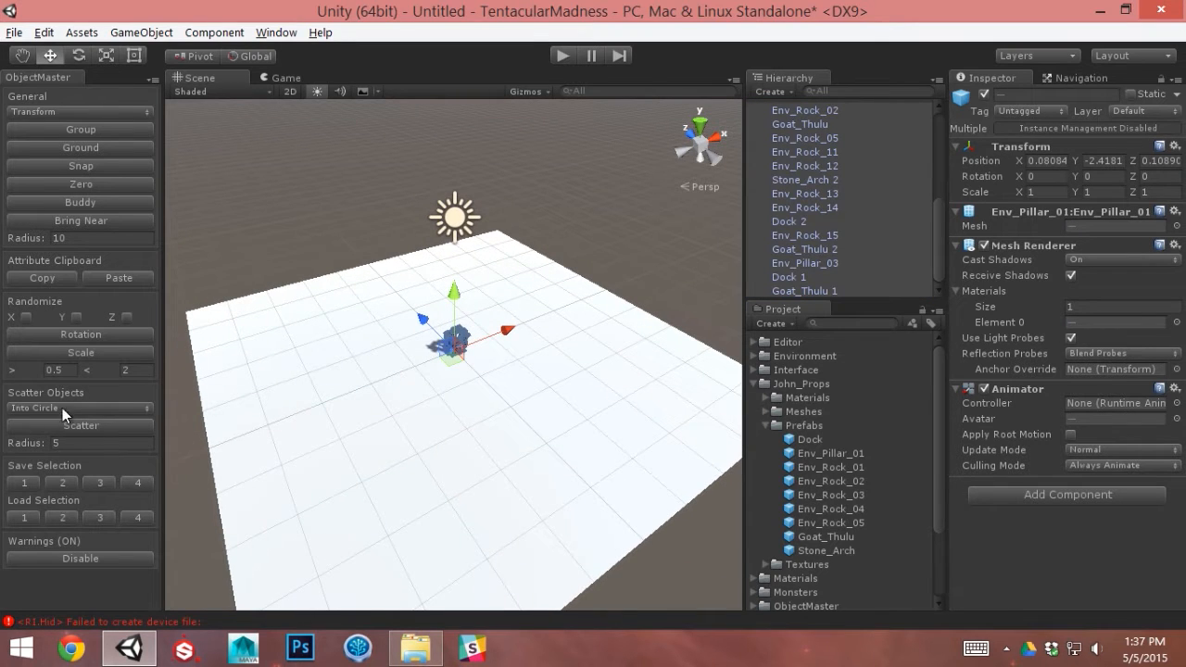
# Scatter the selected props into a circle with a radius of 5, repeating the scatter several times
pyautogui.click(70, 444)
pyautogui.click(58, 407)
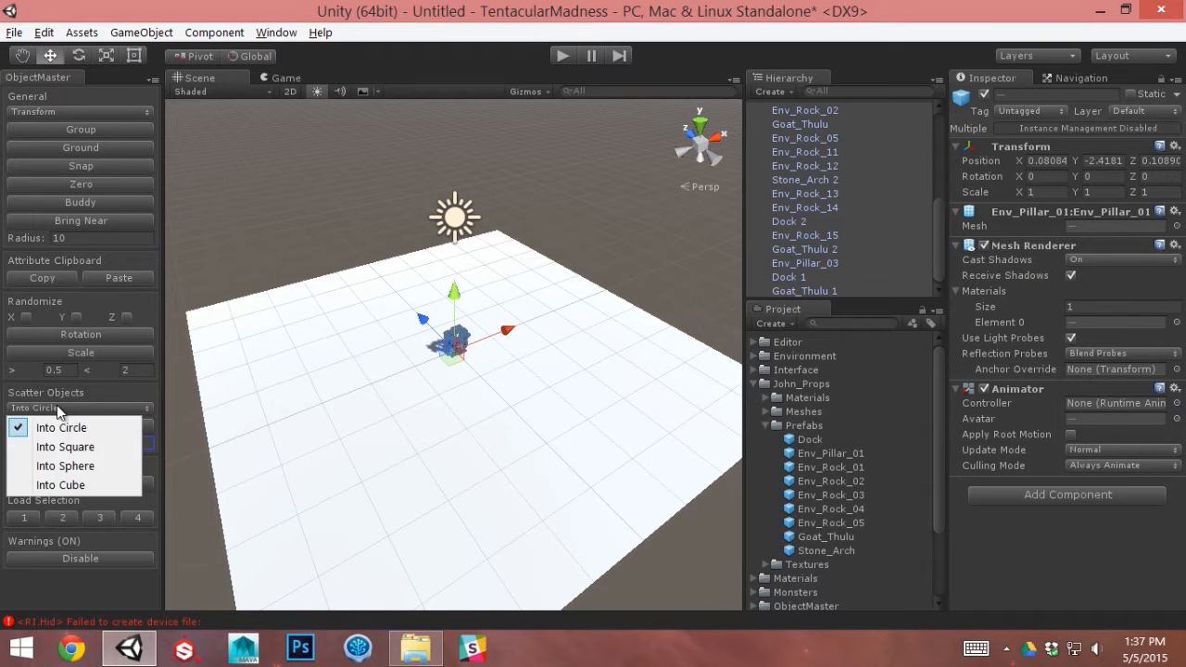
pyautogui.click(56, 427)
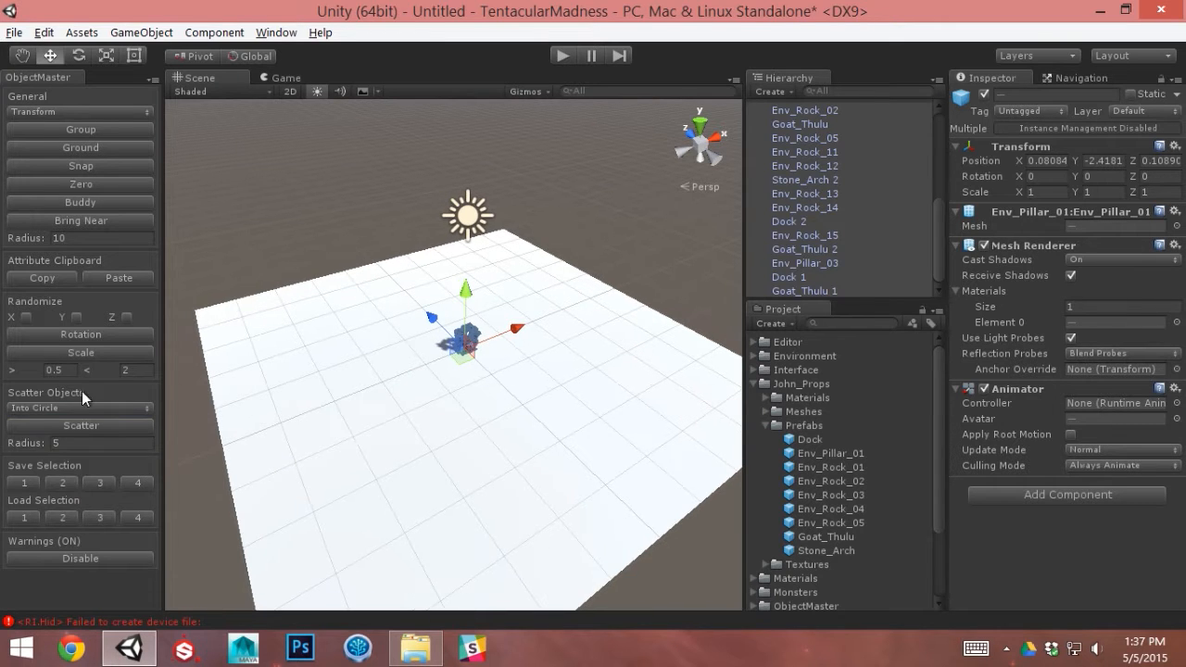
pyautogui.click(83, 427)
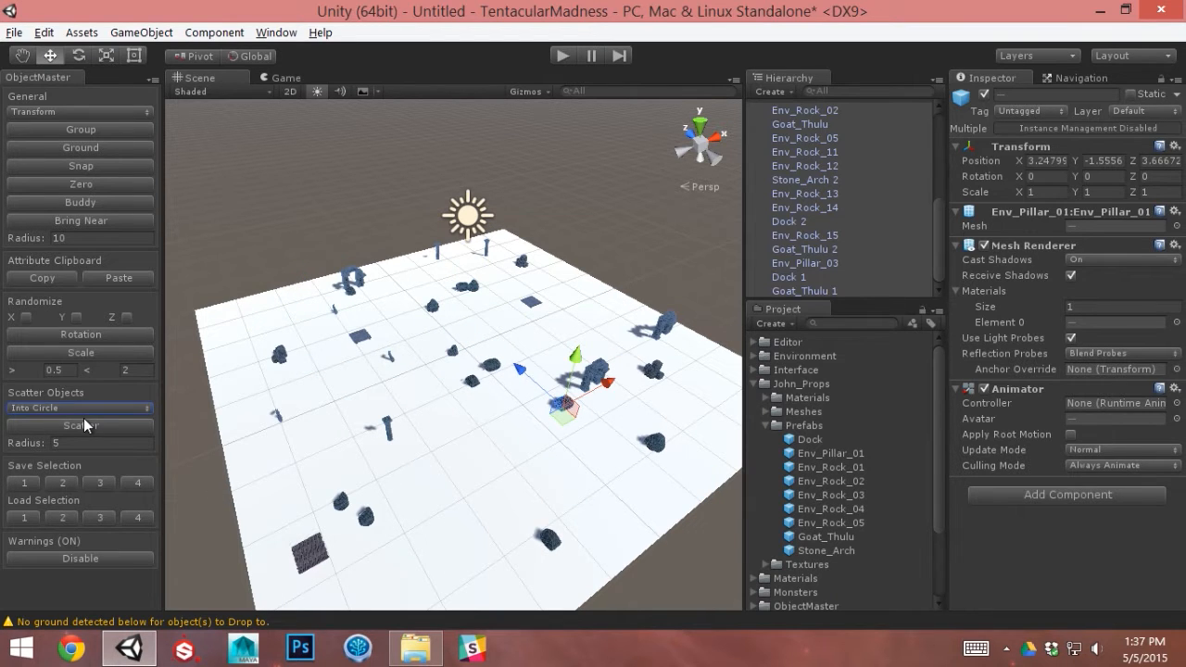
pyautogui.click(91, 427)
pyautogui.click(91, 426)
pyautogui.click(91, 427)
pyautogui.keyDown('alt'); pyautogui.moveTo(389, 470); pyautogui.dragTo(406, 390); pyautogui.keyUp('alt')
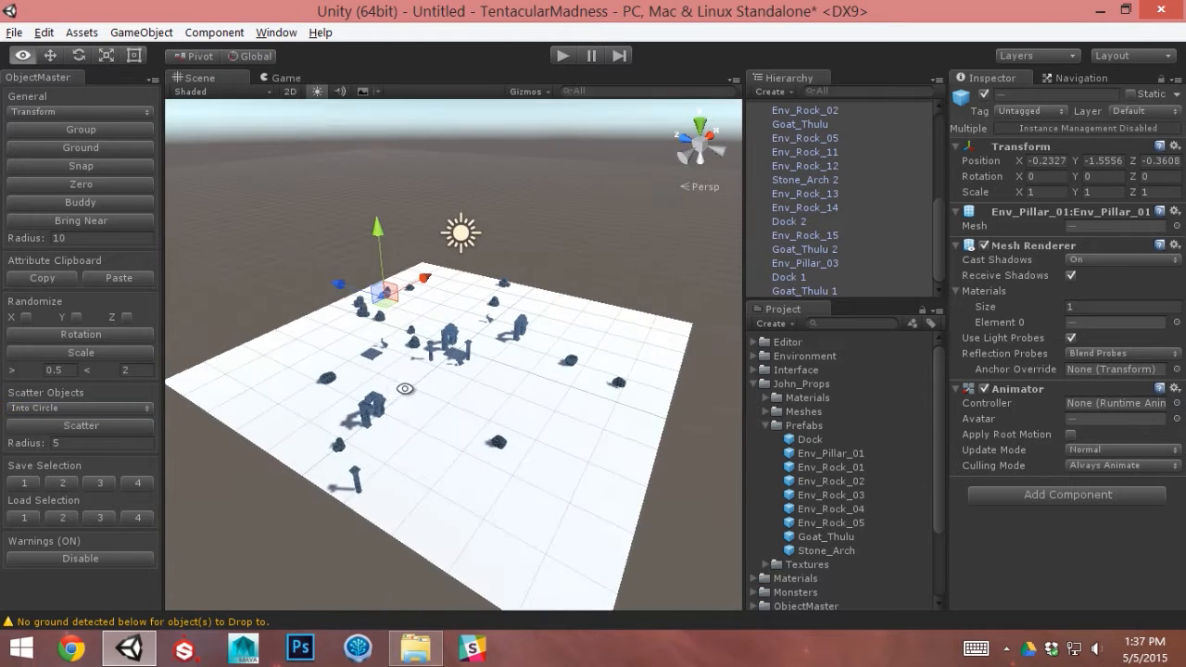
pyautogui.click(52, 425)
pyautogui.click(52, 424)
# Set the scatter radius to 3 and scatter the props into the circle several times
pyautogui.click(93, 441)
pyautogui.press('BackSpace')
pyautogui.write('3')
pyautogui.press('Tab')
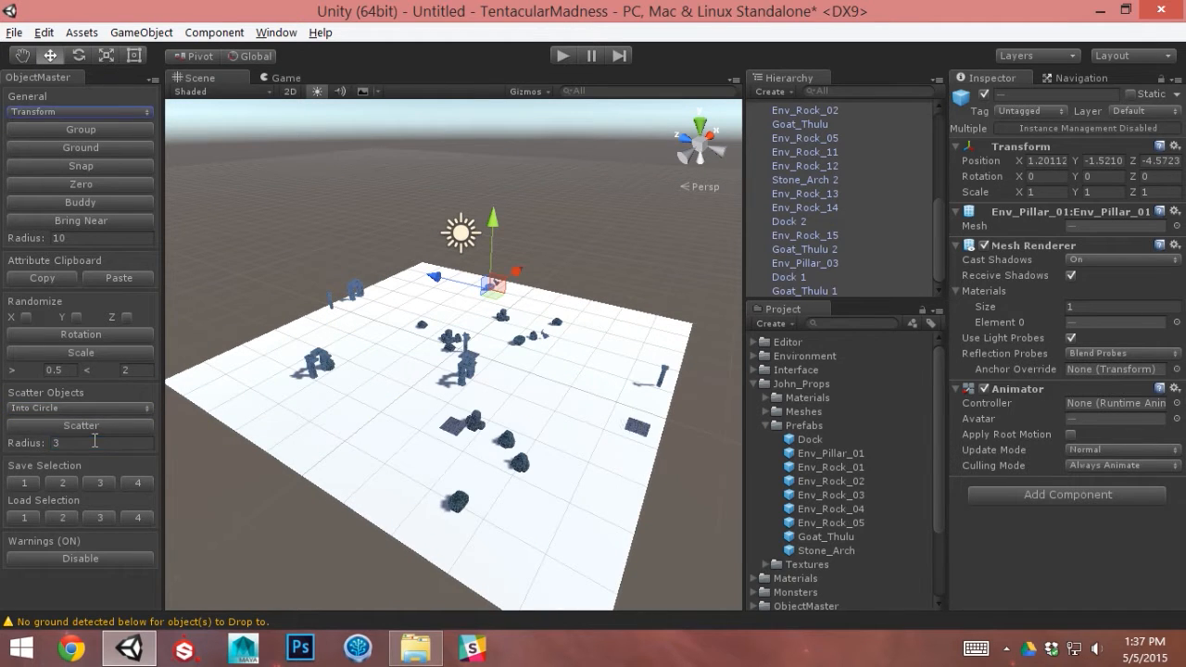
pyautogui.click(71, 426)
pyautogui.click(70, 425)
pyautogui.click(71, 425)
# Set the scatter radius to 2 and scatter the props into the circle repeatedly
pyautogui.click(75, 445)
pyautogui.press('BackSpace')
pyautogui.write('2')
pyautogui.press('Tab')
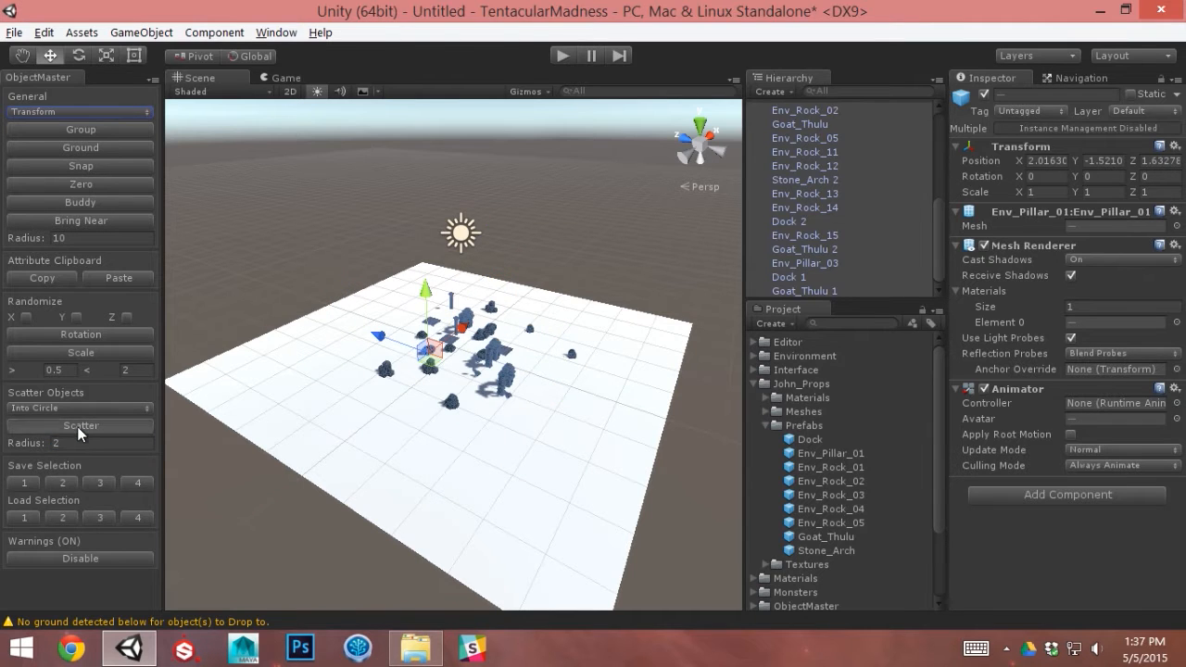
pyautogui.click(78, 427)
pyautogui.click(78, 427)
pyautogui.click(78, 427)
pyautogui.click(78, 427)
pyautogui.click(78, 427)
# Switch the scatter shape to Into Square and scatter the props several times with the radius of 2
pyautogui.click(81, 408)
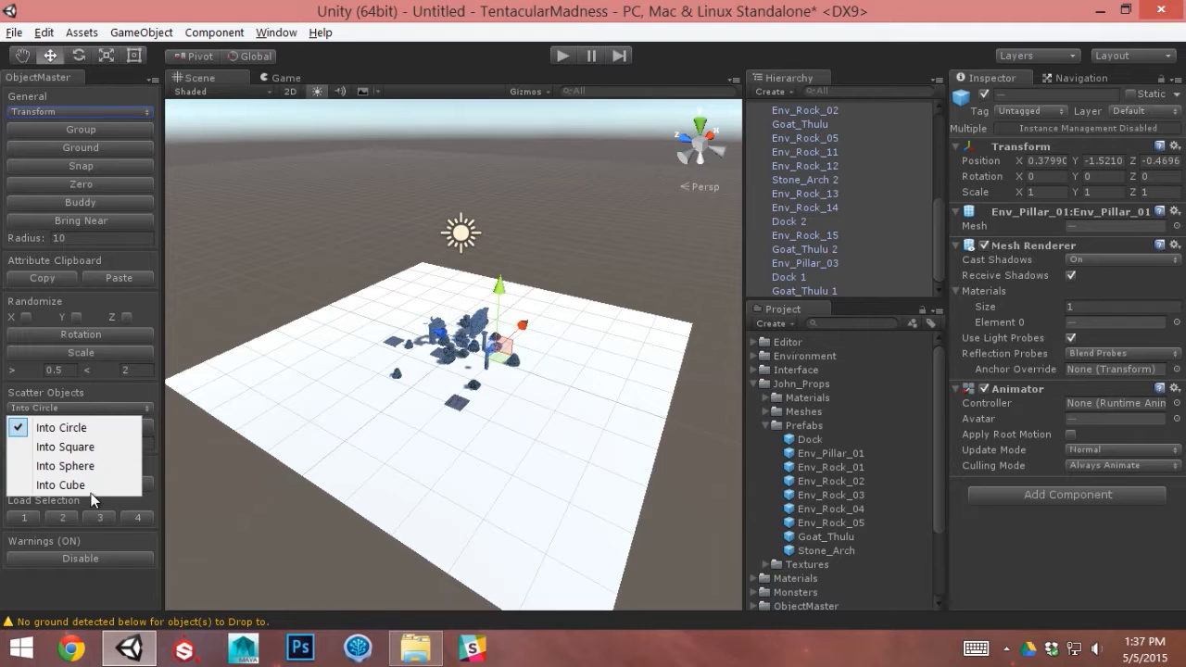
pyautogui.click(65, 447)
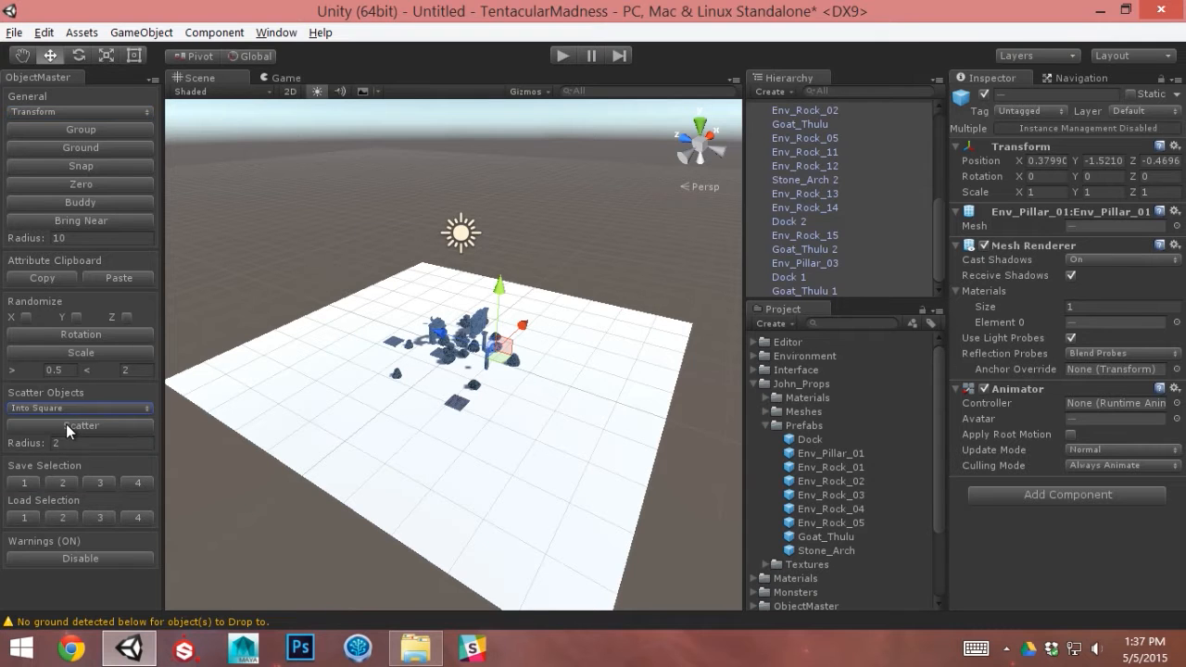
pyautogui.click(65, 423)
pyautogui.click(73, 425)
pyautogui.click(73, 425)
pyautogui.click(73, 424)
# Set the scatter radius to 5 and scatter the props into the square
pyautogui.click(75, 442)
pyautogui.press('BackSpace')
pyautogui.write('5')
pyautogui.press('Tab')
pyautogui.click(77, 427)
pyautogui.keyDown('alt'); pyautogui.moveTo(484, 471); pyautogui.dragTo(535, 517); pyautogui.keyUp('alt')
pyautogui.keyDown('alt'); pyautogui.moveTo(564, 371); pyautogui.dragTo(361, 442); pyautogui.keyUp('alt')
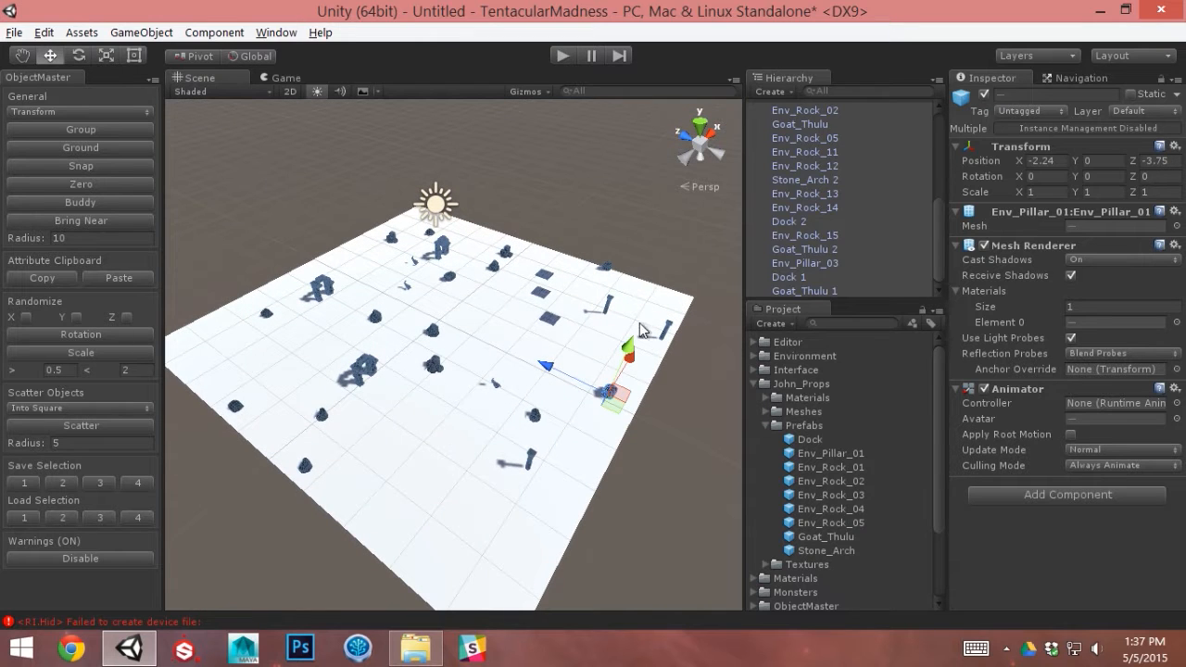
# Select all the props inside the Props group and duplicate them once
pyautogui.scroll(5, 901, 242)
pyautogui.click(800, 166)
pyautogui.scroll(-5, 824, 209)
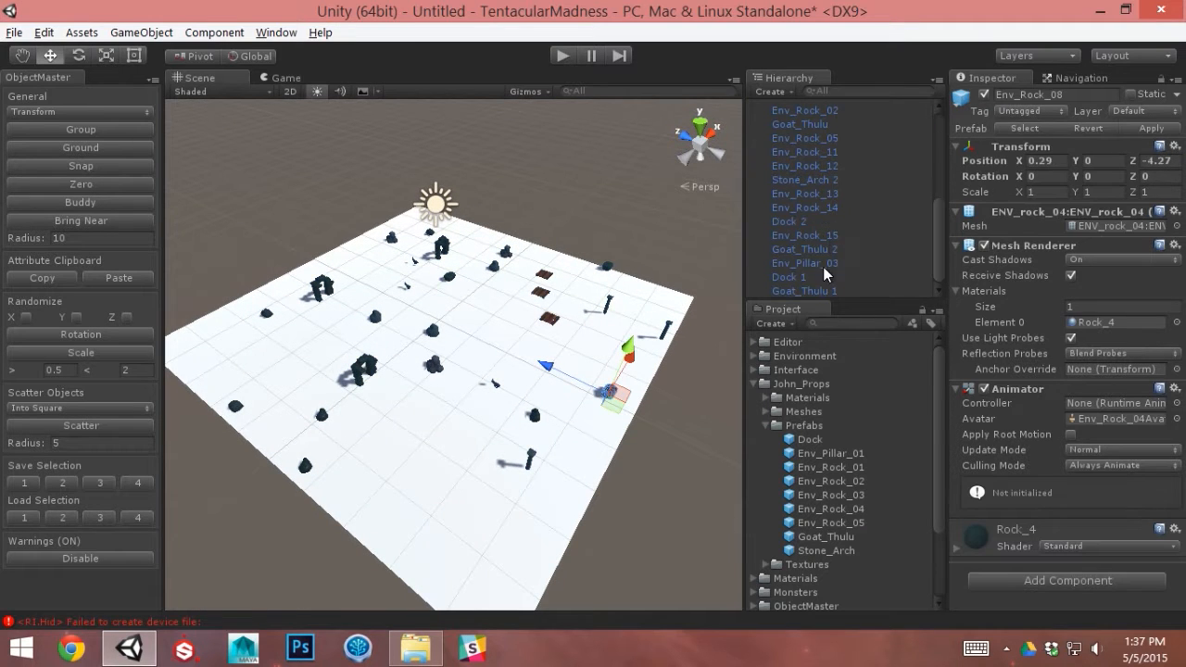
pyautogui.keyDown('shift'); pyautogui.click(820, 288); pyautogui.keyUp('shift')
pyautogui.hotkey('ctrl', 'd')
pyautogui.scroll(-5, 816, 250)
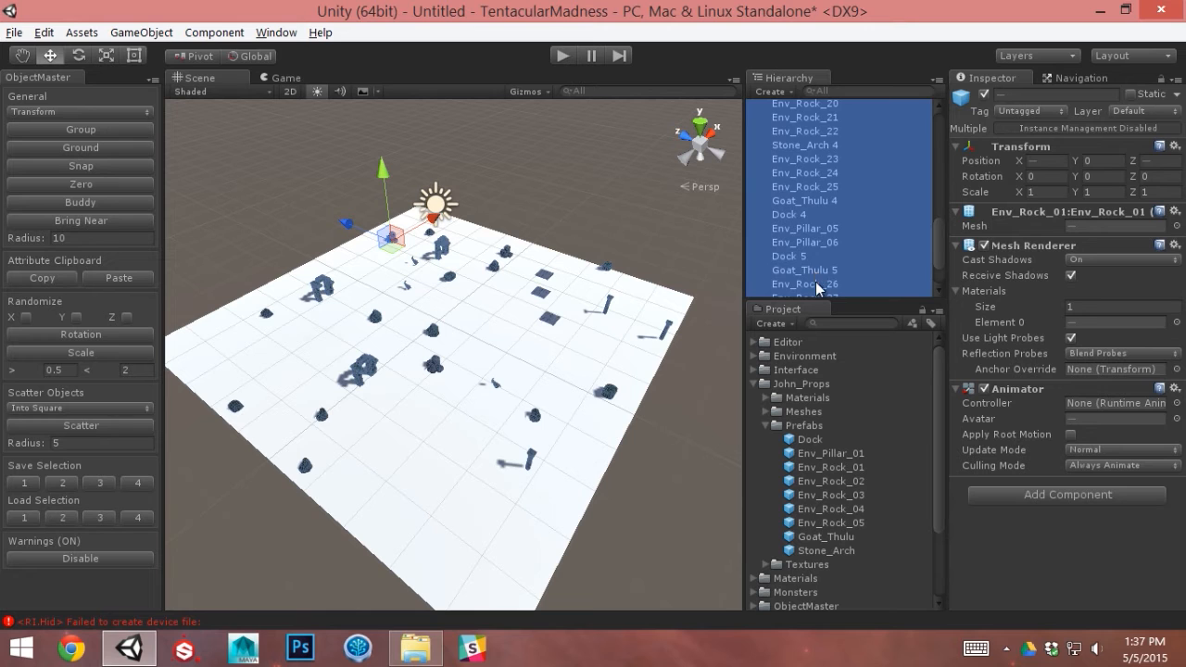
# Select all original and duplicated props in the Props group and scatter them into a square with a radius of 5
pyautogui.click(830, 288)
pyautogui.scroll(8, 815, 281)
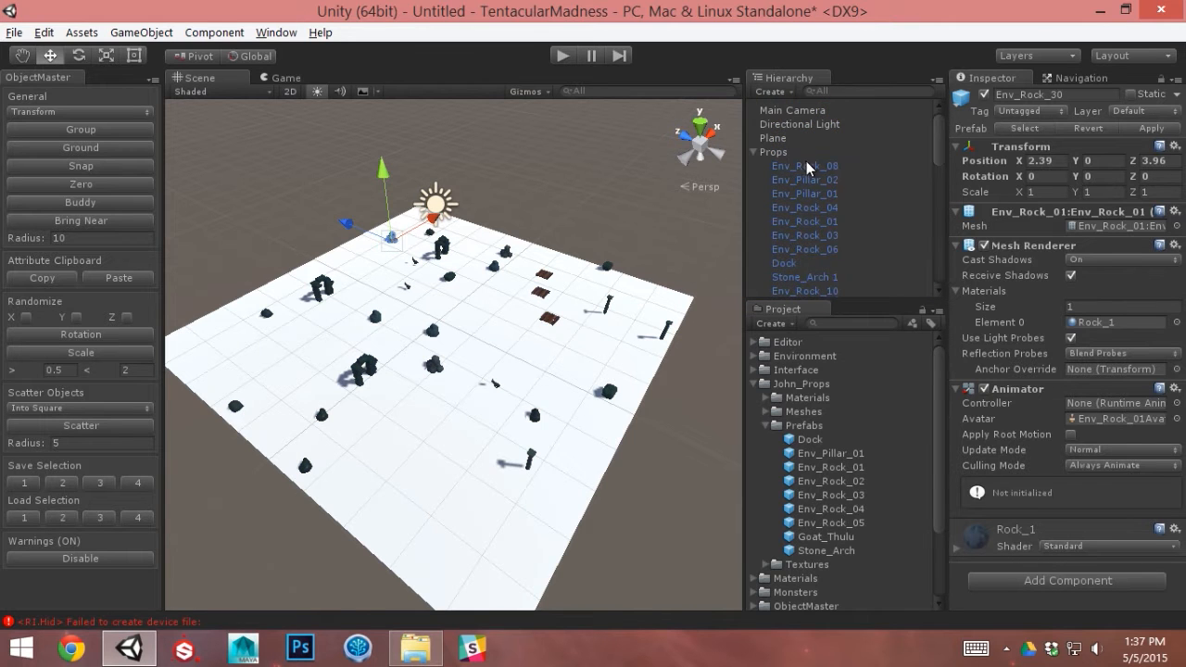
pyautogui.keyDown('shift'); pyautogui.click(805, 164); pyautogui.keyUp('shift')
pyautogui.click(88, 422)
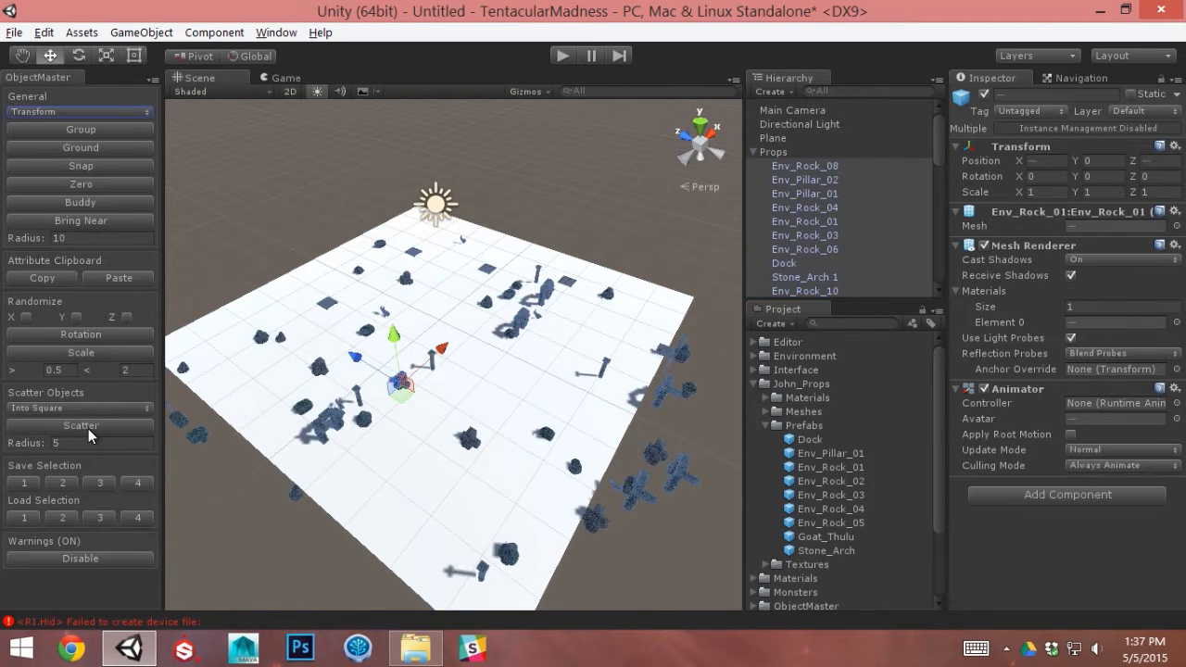
pyautogui.keyDown('alt'); pyautogui.moveTo(479, 463); pyautogui.dragTo(458, 416); pyautogui.keyUp('alt')
pyautogui.moveTo(460, 417); pyautogui.dragTo(430, 419, button='middle')
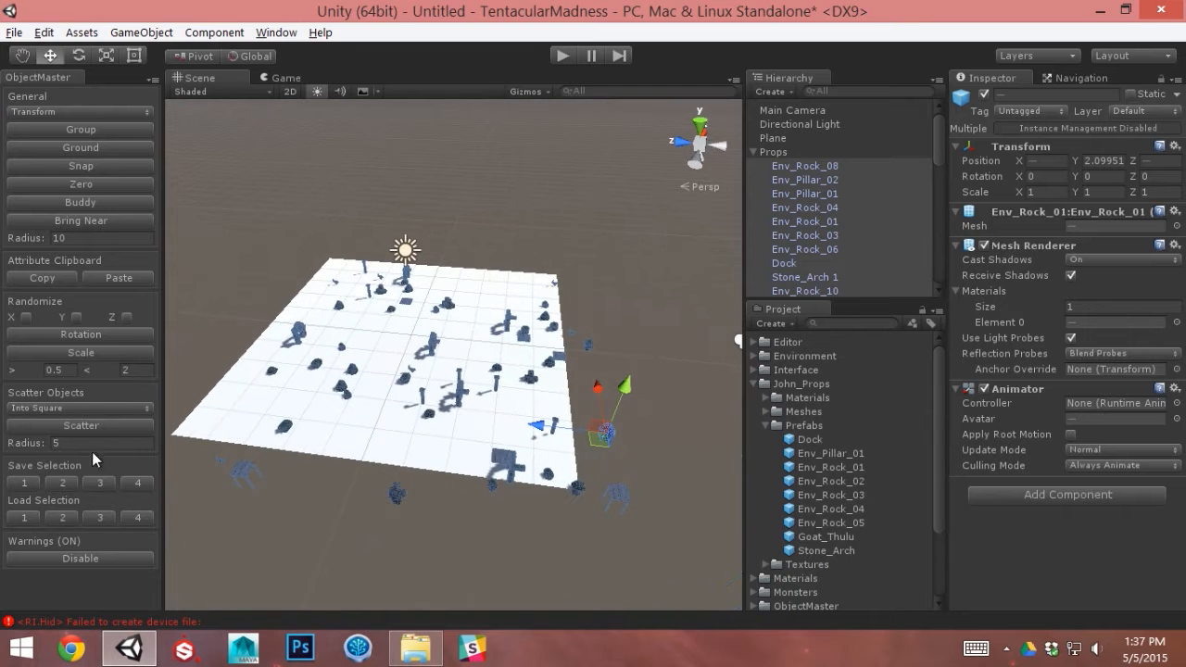
# Set the scatter radius to 3, scatter all the props into the square and frame them in the scene
pyautogui.press('Tab')
pyautogui.click(81, 425)
pyautogui.moveTo(434, 390); pyautogui.dragTo(383, 387)
pyautogui.keyDown('alt'); pyautogui.moveTo(518, 370); pyautogui.dragTo(456, 339); pyautogui.keyUp('alt')
pyautogui.press('f')
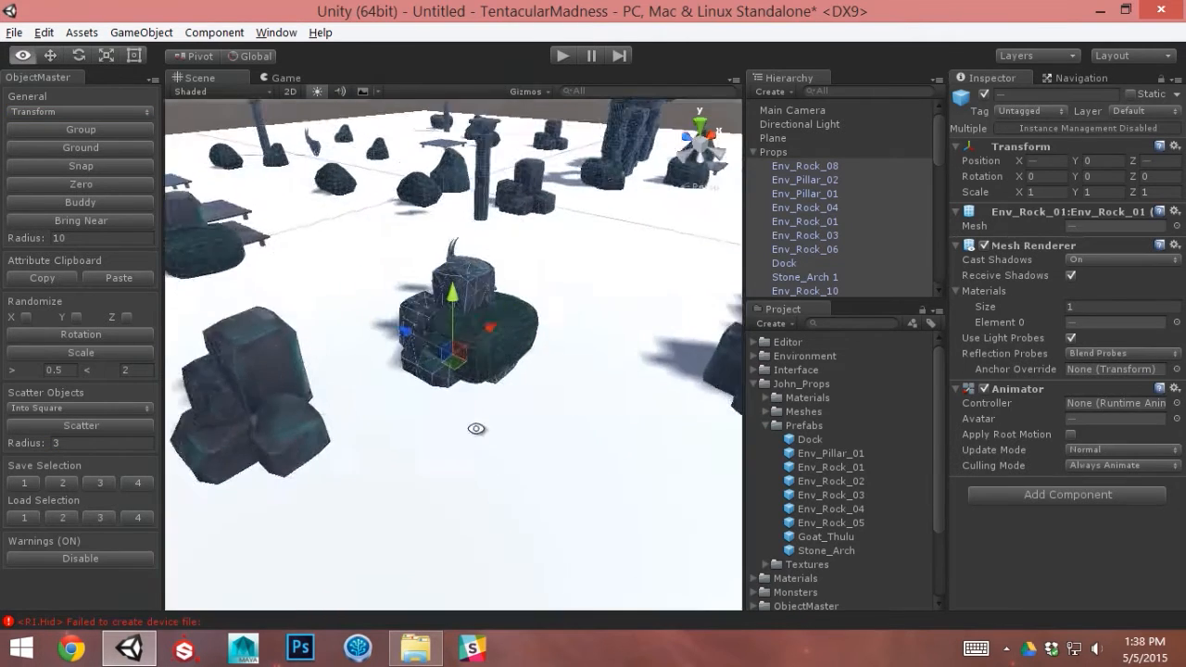
# Examine the scattered props on the plane up close from several angles
pyautogui.keyDown('alt'); pyautogui.moveTo(476, 428); pyautogui.dragTo(447, 373); pyautogui.keyUp('alt')
pyautogui.scroll(-4, 446, 372)
pyautogui.moveTo(446, 372); pyautogui.dragTo(426, 376, button='middle')
pyautogui.click(354, 138)
pyautogui.keyDown('alt'); pyautogui.moveTo(389, 315); pyautogui.dragTo(598, 308); pyautogui.keyUp('alt')
pyautogui.keyDown('alt'); pyautogui.moveTo(598, 308); pyautogui.dragTo(472, 278, button='right'); pyautogui.keyUp('alt')
pyautogui.keyDown('alt'); pyautogui.moveTo(473, 278); pyautogui.dragTo(534, 254); pyautogui.keyUp('alt')
pyautogui.keyDown('alt'); pyautogui.moveTo(534, 254); pyautogui.dragTo(463, 268, button='right'); pyautogui.keyUp('alt')
pyautogui.keyDown('alt'); pyautogui.moveTo(463, 268); pyautogui.dragTo(429, 287); pyautogui.keyUp('alt')
# Reselect all props in the Props group, from Env_Rock_08 to Env_Rock_30
pyautogui.click(804, 166)
pyautogui.scroll(-10, 833, 240)
pyautogui.keyDown('shift'); pyautogui.click(822, 287); pyautogui.keyUp('shift')
pyautogui.keyDown('alt'); pyautogui.moveTo(524, 347); pyautogui.dragTo(437, 365); pyautogui.keyUp('alt')
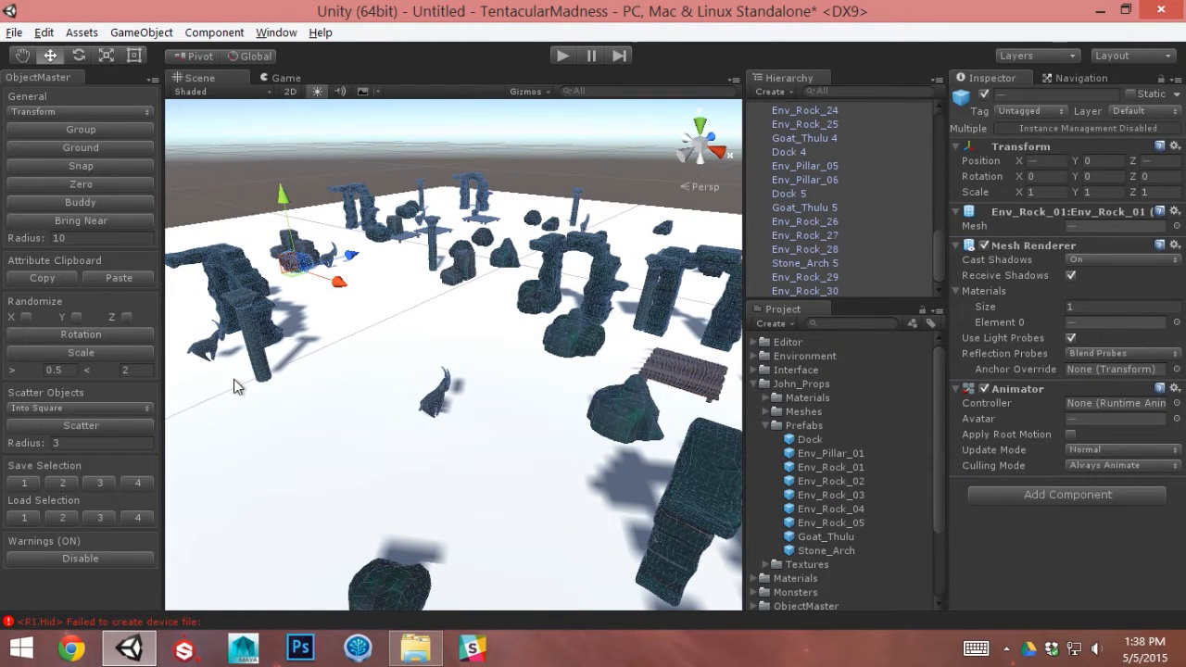
# Randomize the rotation of the selected props on the Y axis only, repeating it several times
pyautogui.click(81, 335)
pyautogui.click(82, 335)
pyautogui.click(82, 335)
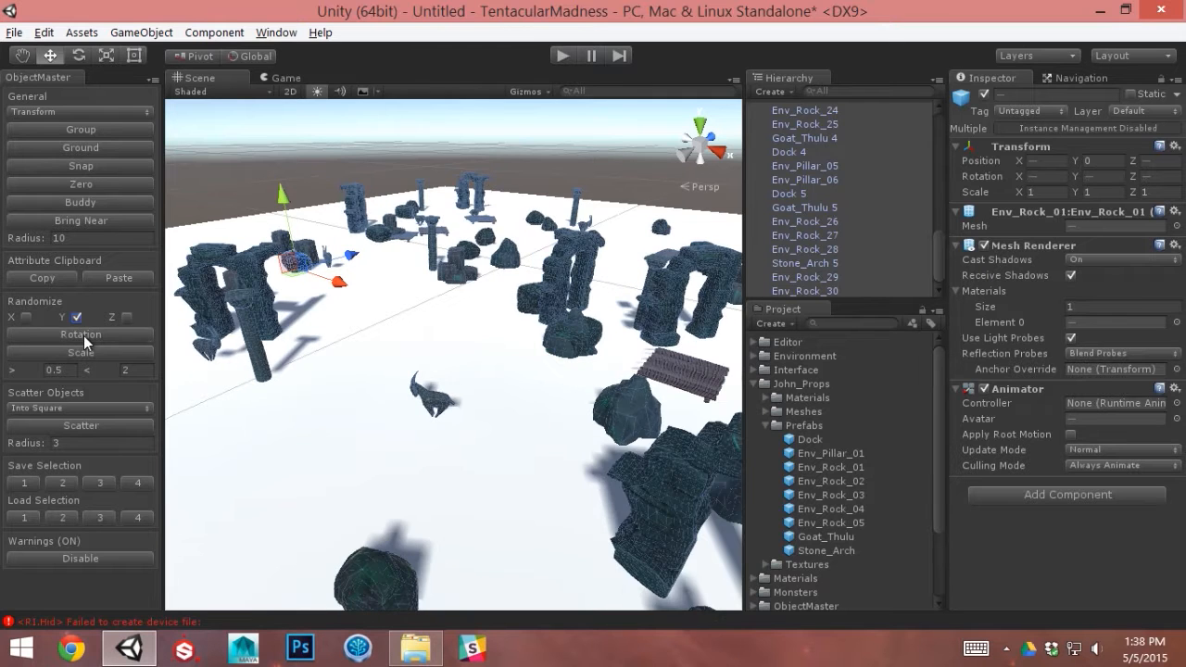
pyautogui.click(82, 336)
pyautogui.click(81, 335)
pyautogui.click(83, 336)
# Try randomizing the rotation of the props on the X, Y and Z axes together
pyautogui.click(126, 317)
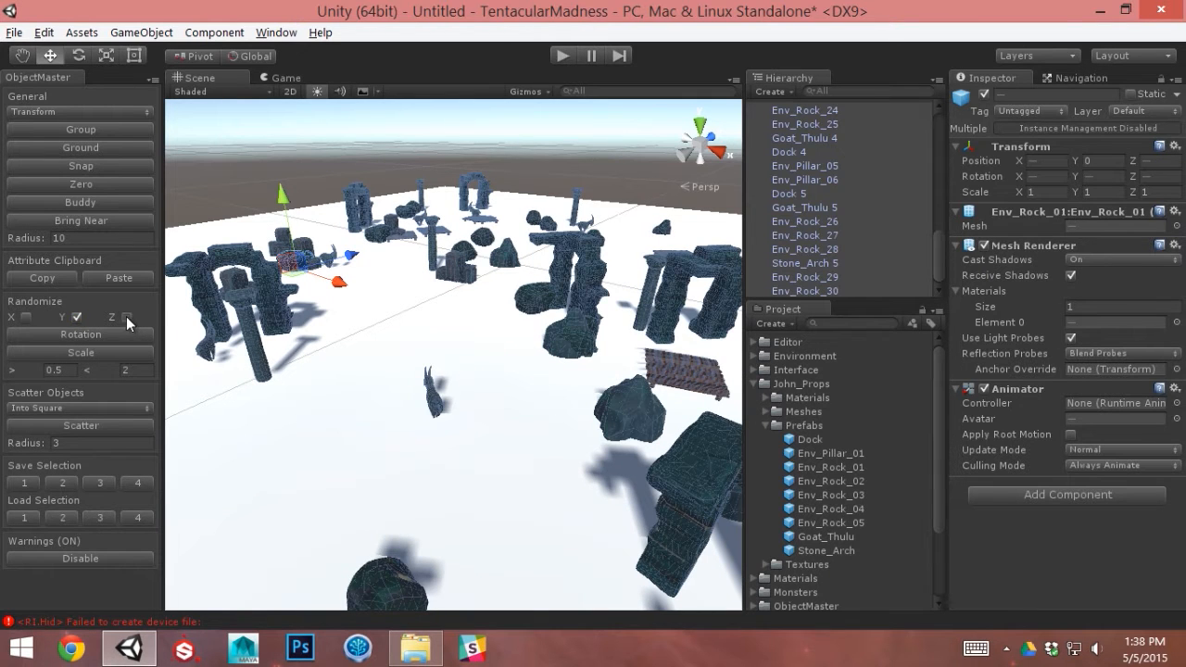
pyautogui.click(98, 335)
pyautogui.keyDown('alt'); pyautogui.moveTo(439, 395); pyautogui.dragTo(363, 368, button='middle'); pyautogui.keyUp('alt')
pyautogui.keyDown('alt'); pyautogui.moveTo(363, 367); pyautogui.dragTo(461, 350); pyautogui.keyUp('alt')
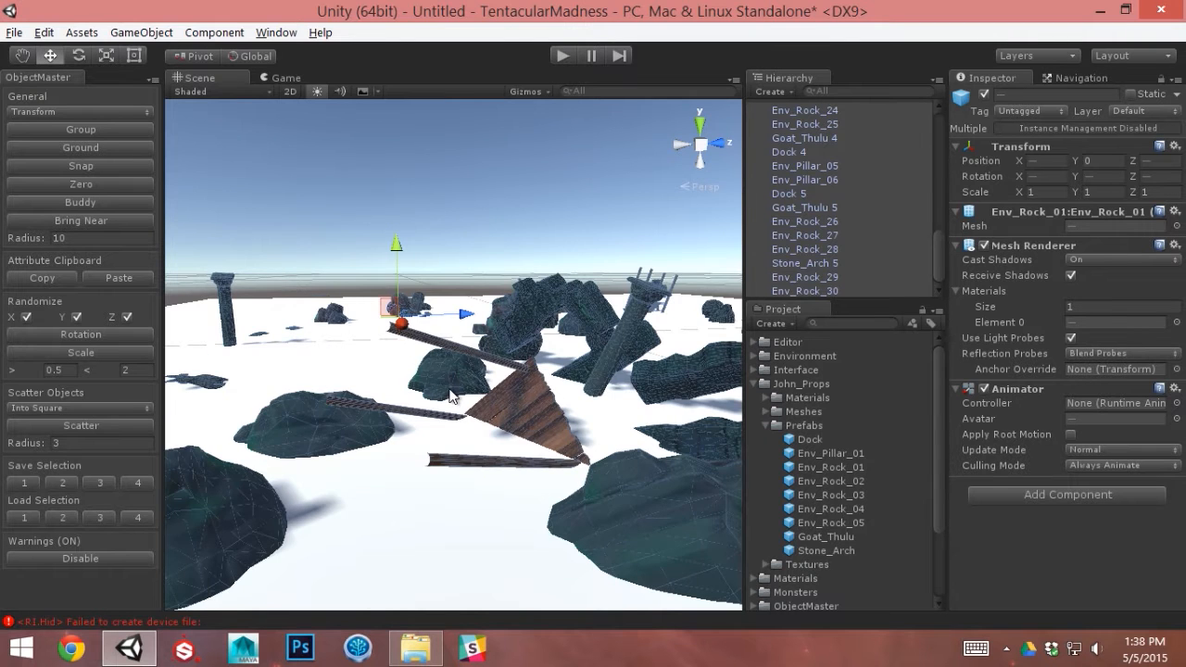
# Undo the three-axis rotation randomization and leave only Y enabled for randomizing
pyautogui.hotkey('ctrl', 'z')
pyautogui.keyDown('alt'); pyautogui.moveTo(436, 402); pyautogui.dragTo(513, 446); pyautogui.keyUp('alt')
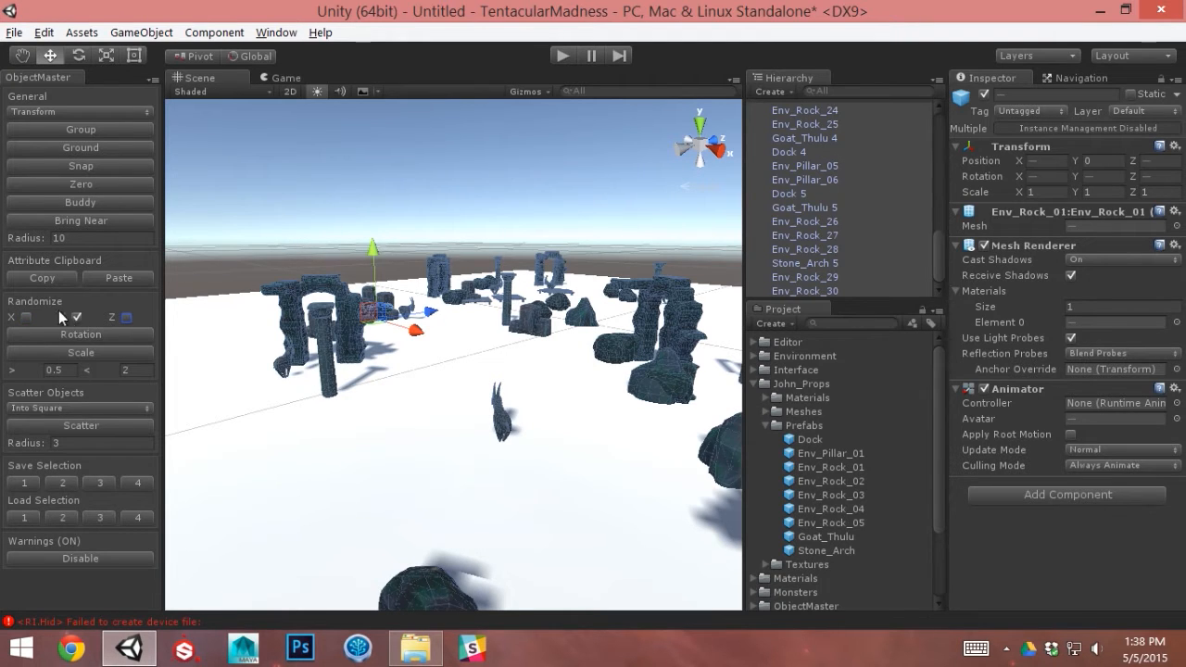
pyautogui.keyDown('alt'); pyautogui.moveTo(335, 353); pyautogui.dragTo(513, 359); pyautogui.keyUp('alt')
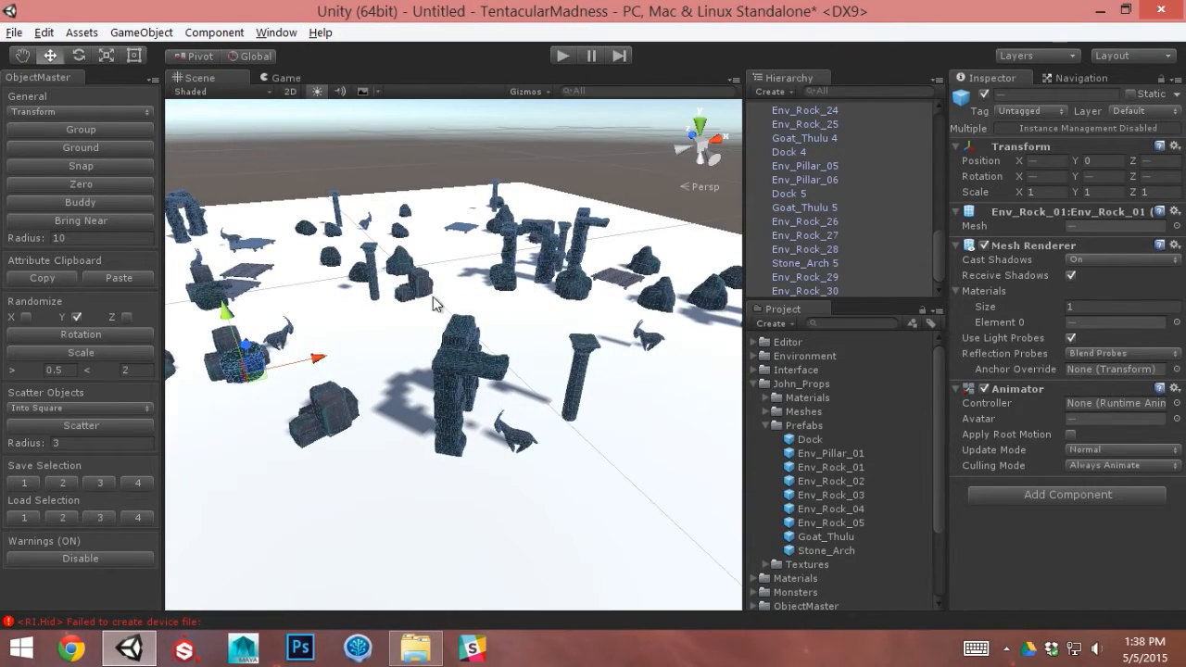
pyautogui.keyDown('alt'); pyautogui.moveTo(443, 447); pyautogui.dragTo(211, 357); pyautogui.keyUp('alt')
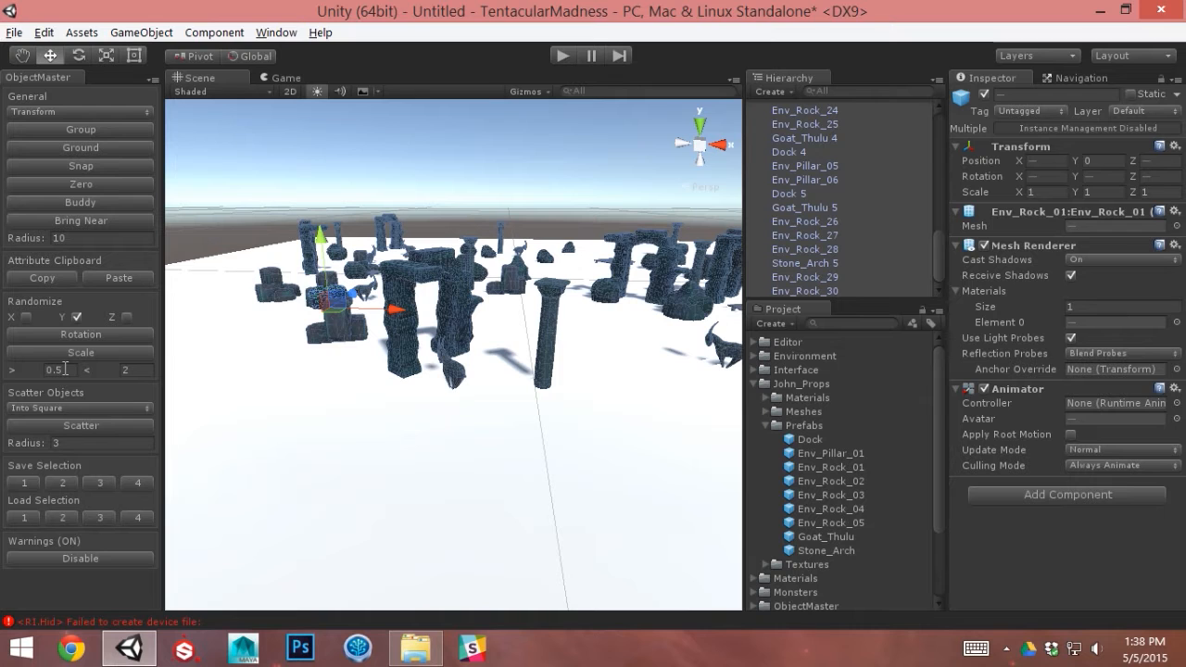
# Randomize the Y scale of the props repeatedly within the range of 0.5 to 2
pyautogui.click(78, 353)
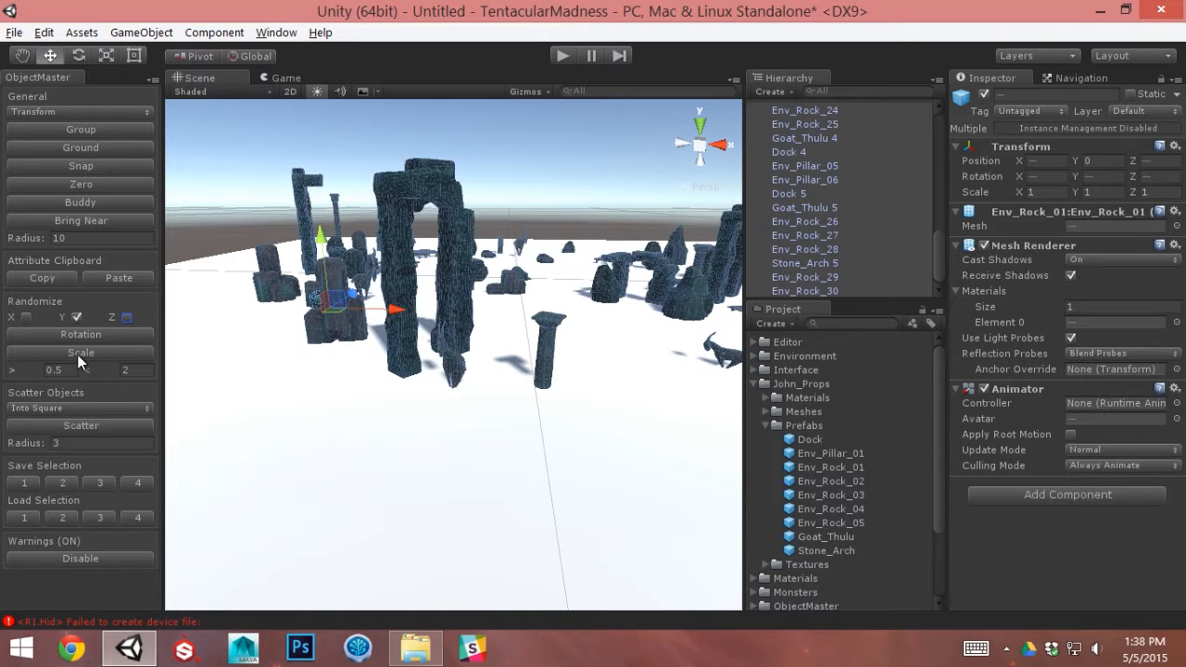
pyautogui.keyDown('alt'); pyautogui.moveTo(648, 444); pyautogui.dragTo(481, 372); pyautogui.keyUp('alt')
pyautogui.scroll(-3, 481, 372)
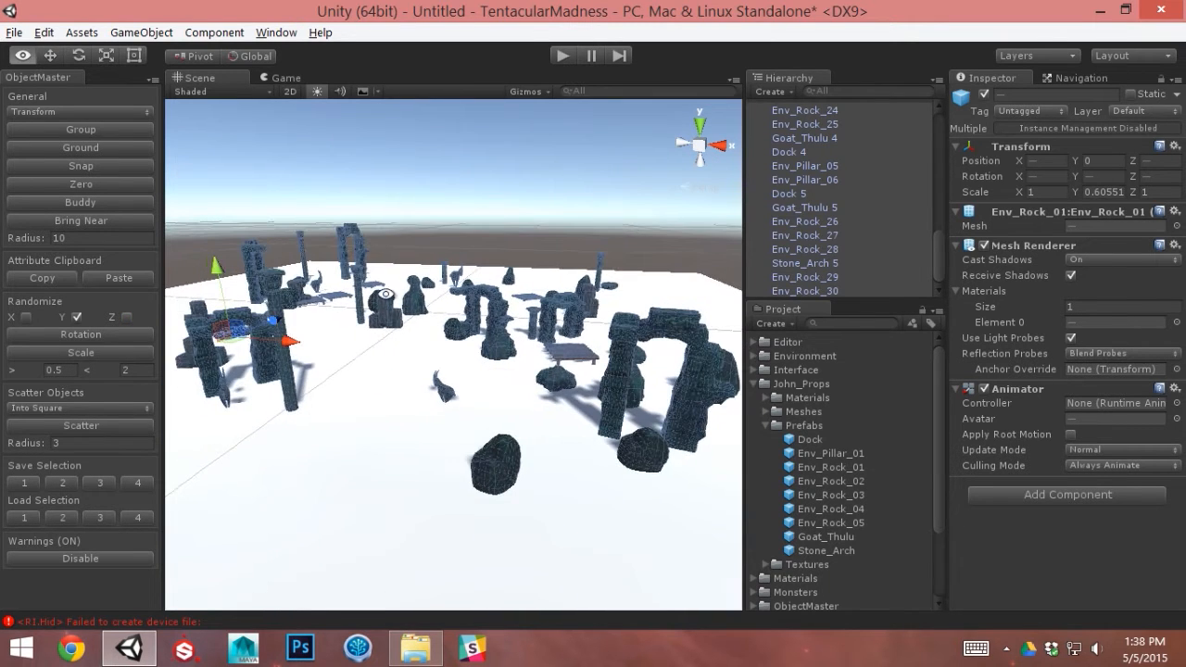
pyautogui.click(106, 353)
pyautogui.click(101, 356)
pyautogui.click(101, 356)
pyautogui.click(101, 355)
pyautogui.click(101, 355)
pyautogui.click(100, 356)
pyautogui.click(101, 356)
pyautogui.click(101, 356)
pyautogui.click(101, 356)
pyautogui.click(101, 355)
pyautogui.click(101, 356)
pyautogui.click(101, 356)
pyautogui.click(102, 356)
pyautogui.click(102, 356)
pyautogui.click(101, 356)
# Set the random scale range to 0.8 minimum and 1.3 maximum and randomize the props' Y scale several times
pyautogui.click(78, 371)
pyautogui.write('0.8')
pyautogui.press('Tab')
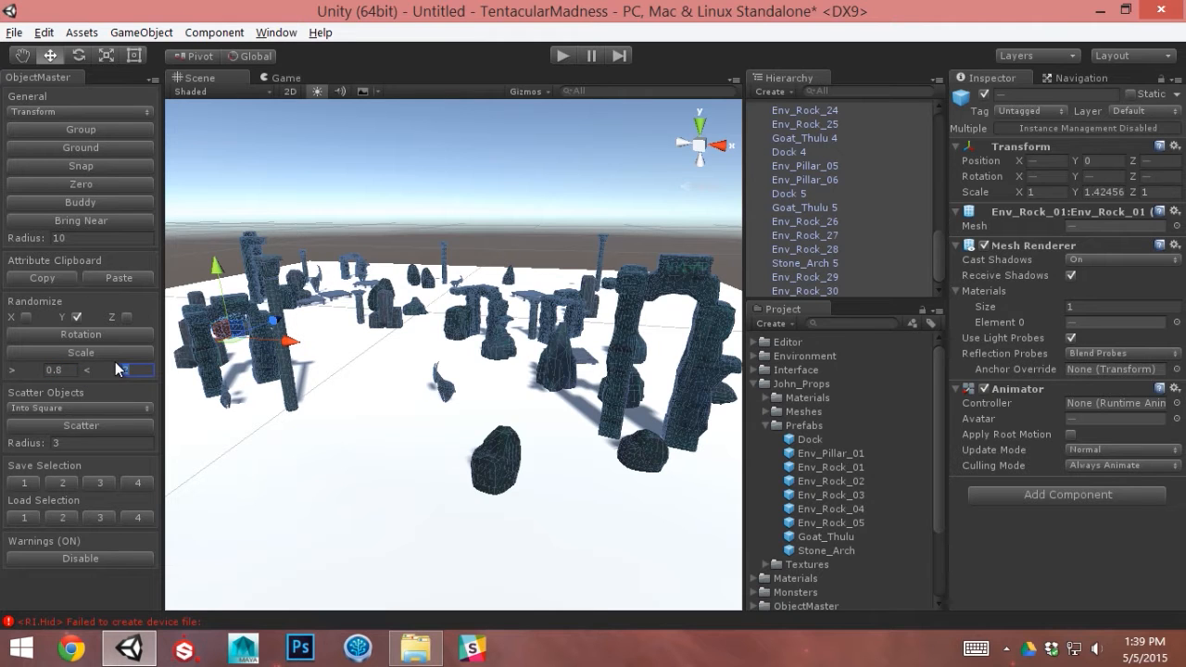
pyautogui.write('1.3')
pyautogui.press('Tab')
pyautogui.click(122, 352)
pyautogui.click(122, 352)
pyautogui.click(122, 352)
pyautogui.click(123, 352)
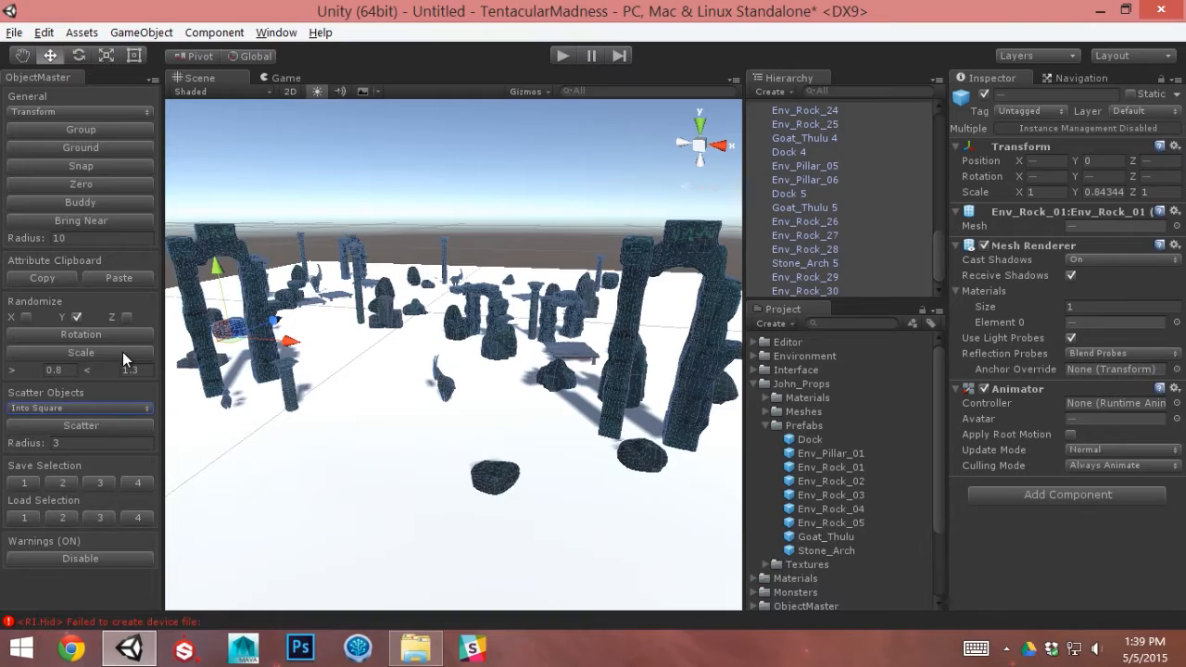
pyautogui.click(122, 352)
pyautogui.keyDown('alt'); pyautogui.moveTo(393, 335); pyautogui.dragTo(517, 318); pyautogui.keyUp('alt')
pyautogui.keyDown('alt'); pyautogui.moveTo(367, 315); pyautogui.dragTo(598, 325); pyautogui.keyUp('alt')
pyautogui.scroll(-10, 598, 325)
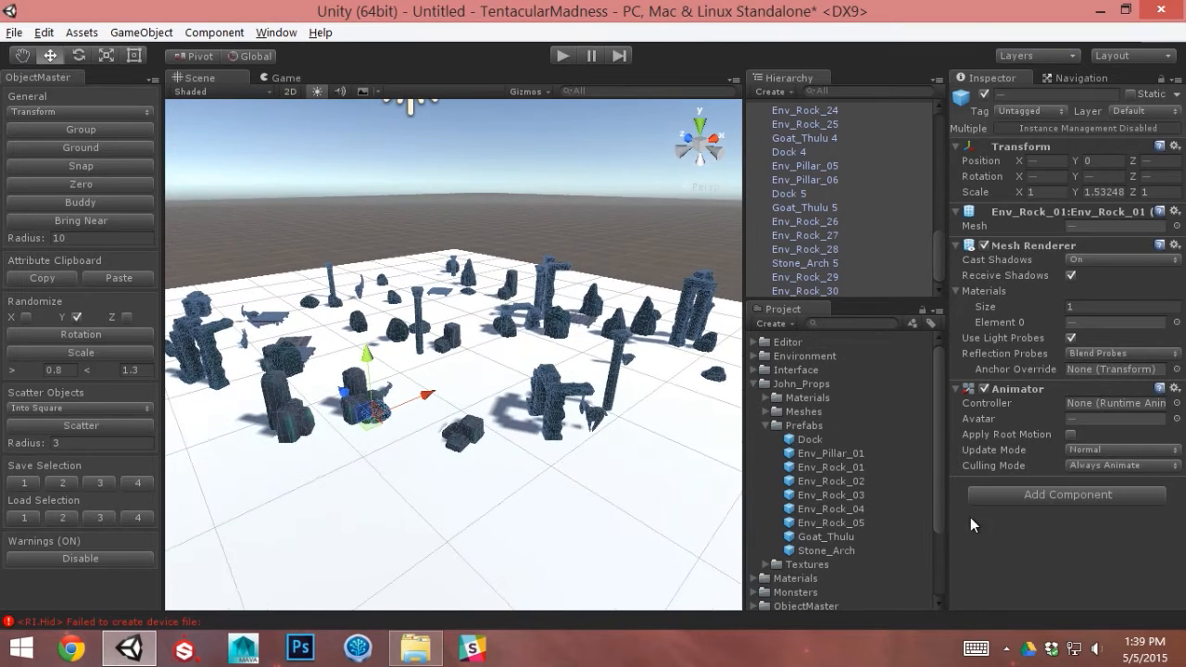
# Add a Box Collider component to all the selected props
pyautogui.moveTo(577, 423); pyautogui.dragTo(574, 407, button='middle')
pyautogui.keyDown('alt'); pyautogui.moveTo(574, 407); pyautogui.dragTo(552, 412); pyautogui.keyUp('alt')
pyautogui.click(1002, 497)
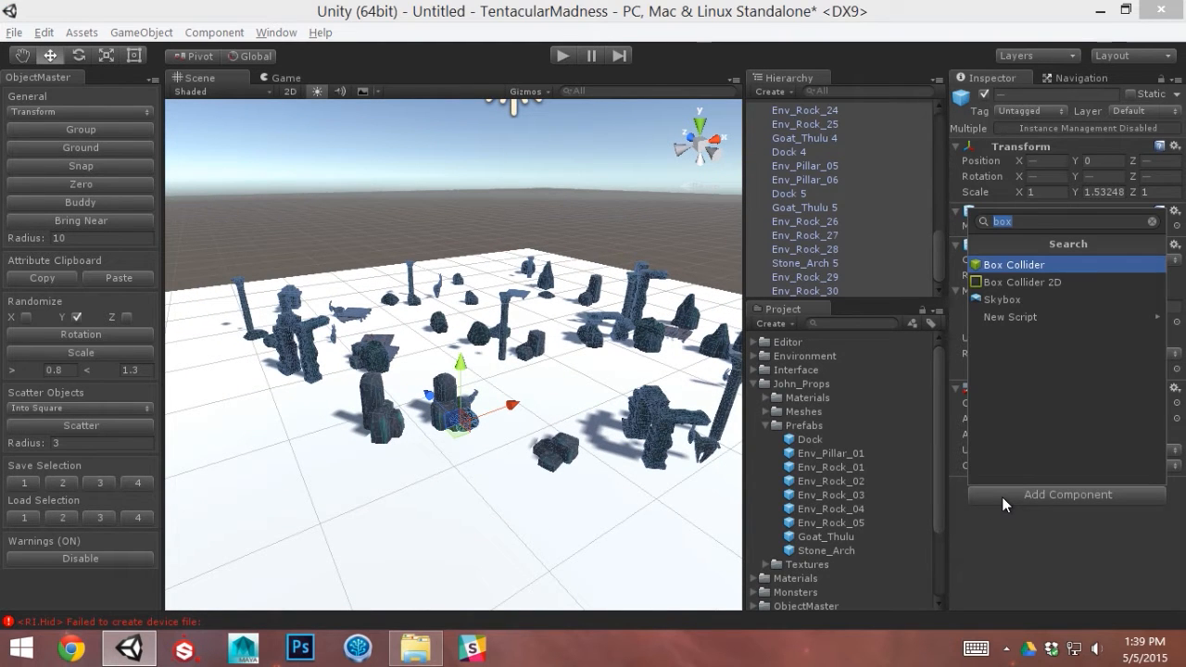
pyautogui.press('Return')
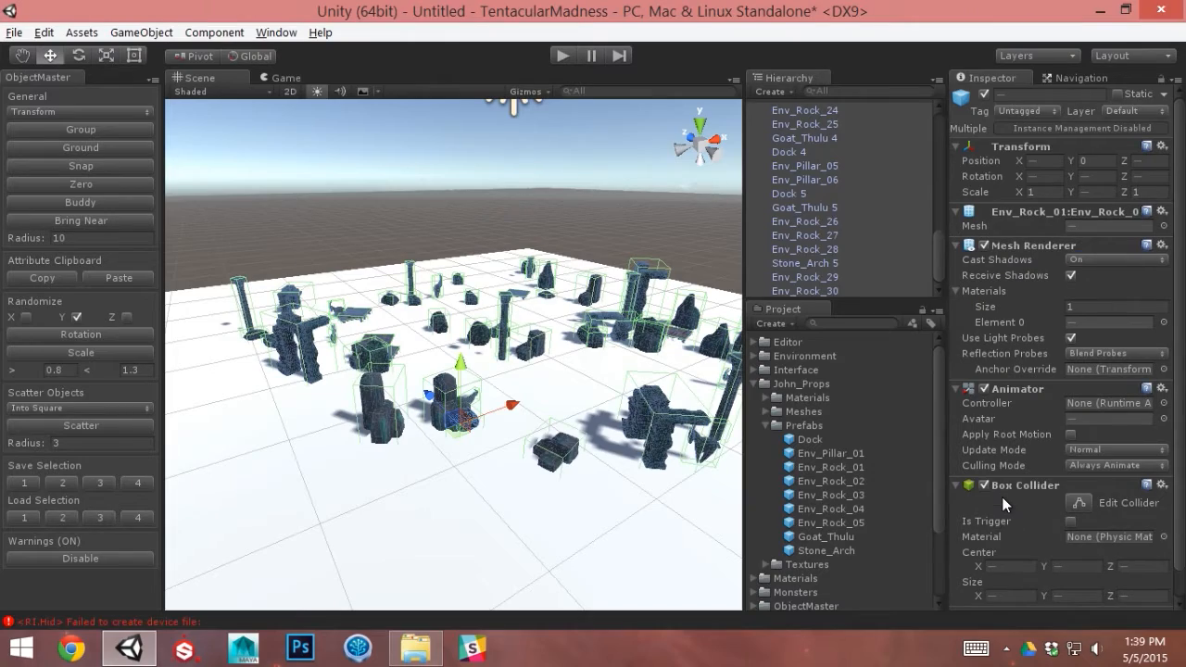
pyautogui.scroll(-2, 1070, 598)
pyautogui.keyDown('alt'); pyautogui.moveTo(453, 296); pyautogui.dragTo(476, 320); pyautogui.keyUp('alt')
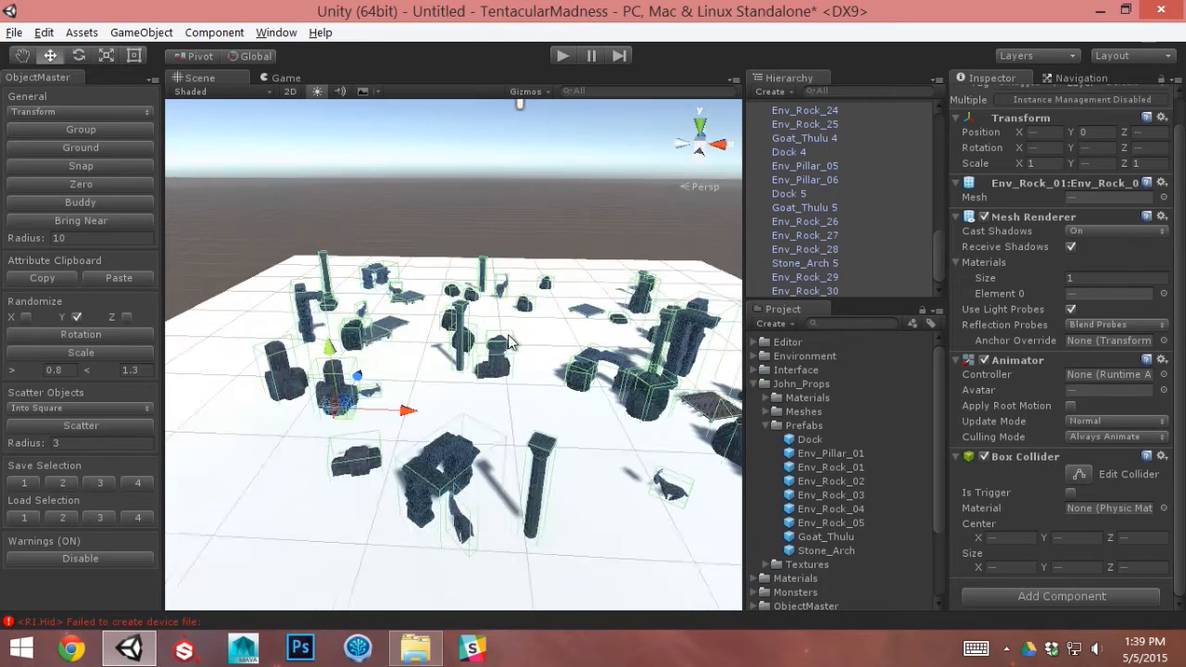
pyautogui.moveTo(420, 363); pyautogui.dragTo(284, 322, button='middle')
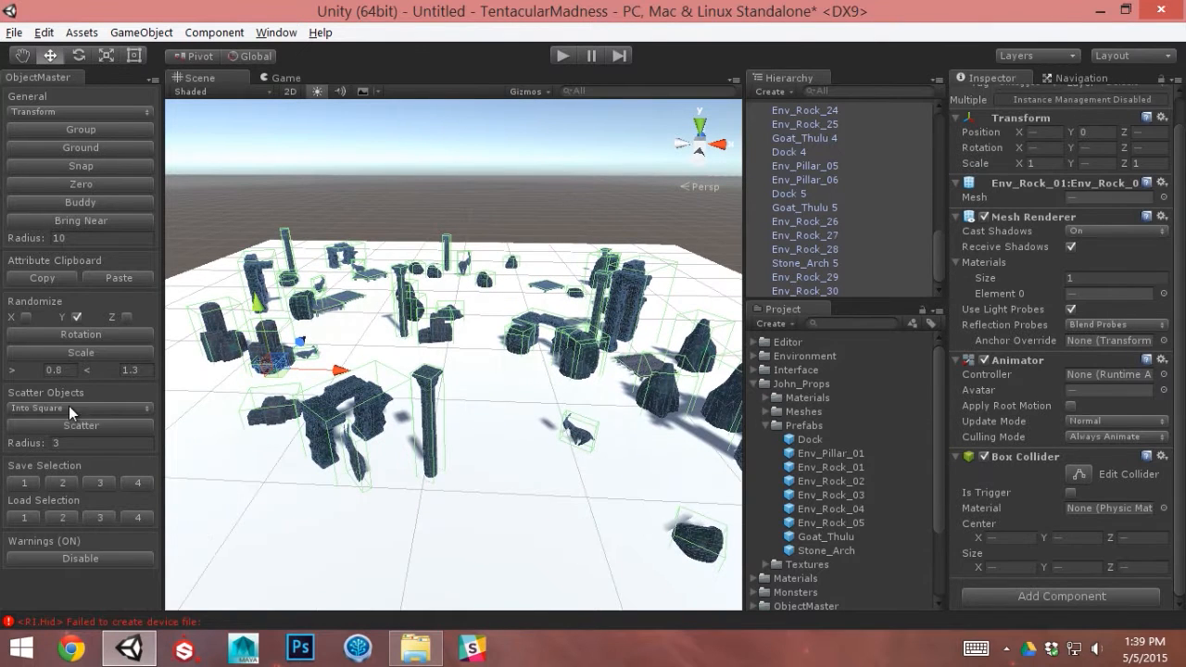
# Cluster the selected props around one another by applying Buddy to them repeatedly
pyautogui.click(62, 242)
pyautogui.click(55, 201)
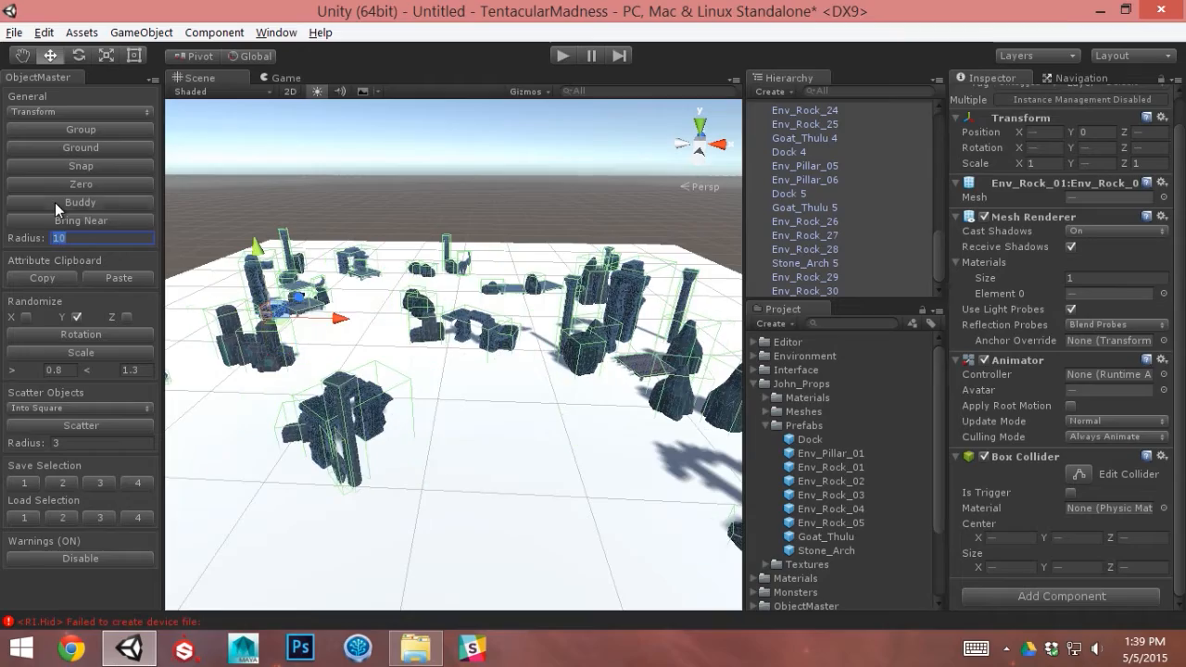
pyautogui.keyDown('alt'); pyautogui.moveTo(391, 280); pyautogui.dragTo(585, 262); pyautogui.keyUp('alt')
pyautogui.keyDown('alt'); pyautogui.moveTo(585, 262); pyautogui.dragTo(558, 304, button='right'); pyautogui.keyUp('alt')
pyautogui.keyDown('alt'); pyautogui.moveTo(559, 304); pyautogui.dragTo(372, 428); pyautogui.keyUp('alt')
pyautogui.keyDown('alt'); pyautogui.moveTo(372, 428); pyautogui.dragTo(394, 365, button='right'); pyautogui.keyUp('alt')
pyautogui.keyDown('alt'); pyautogui.moveTo(394, 366); pyautogui.dragTo(399, 322); pyautogui.keyUp('alt')
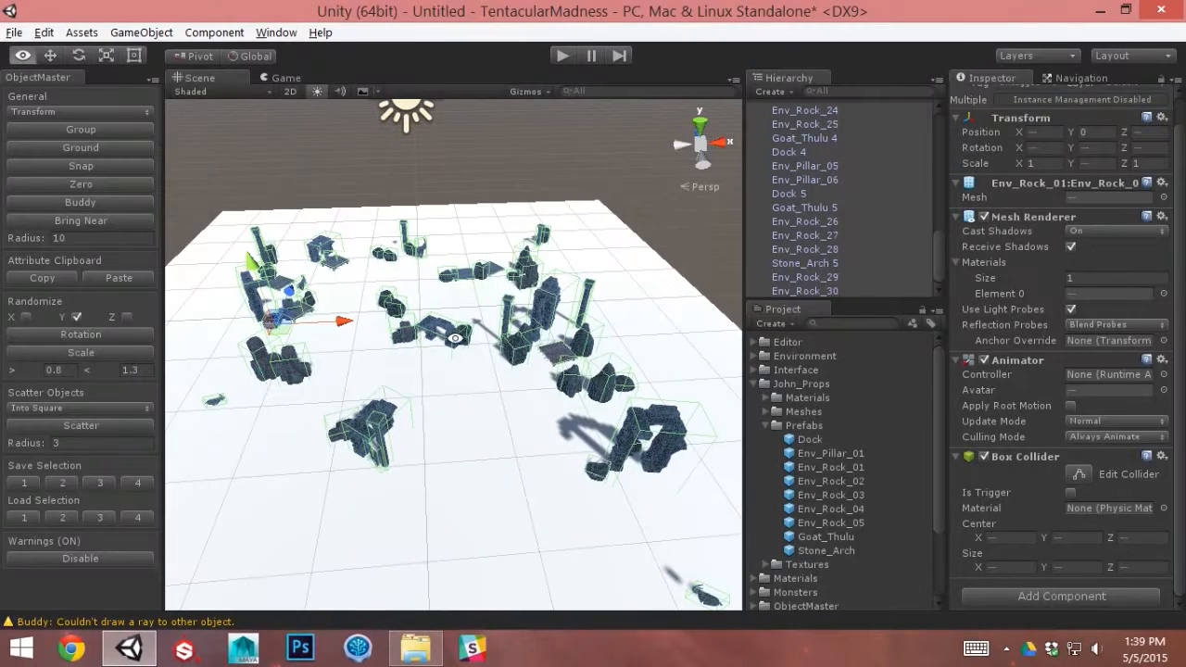
pyautogui.click(111, 203)
pyautogui.click(112, 204)
pyautogui.click(112, 203)
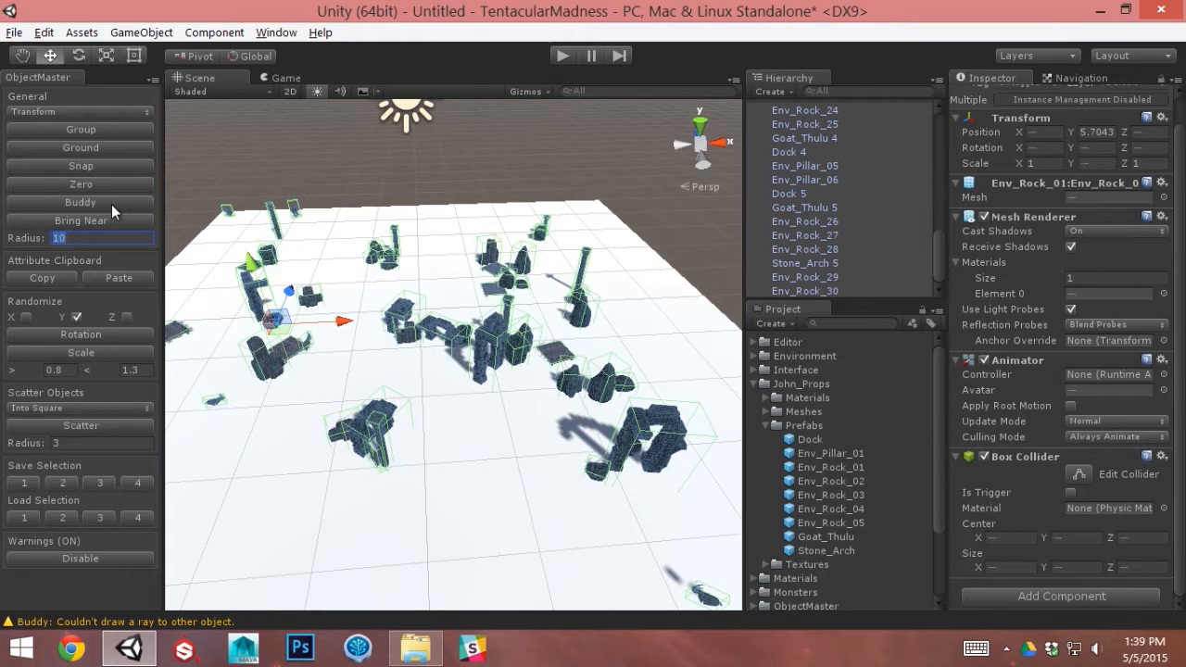
pyautogui.click(111, 204)
pyautogui.click(111, 204)
pyautogui.click(111, 204)
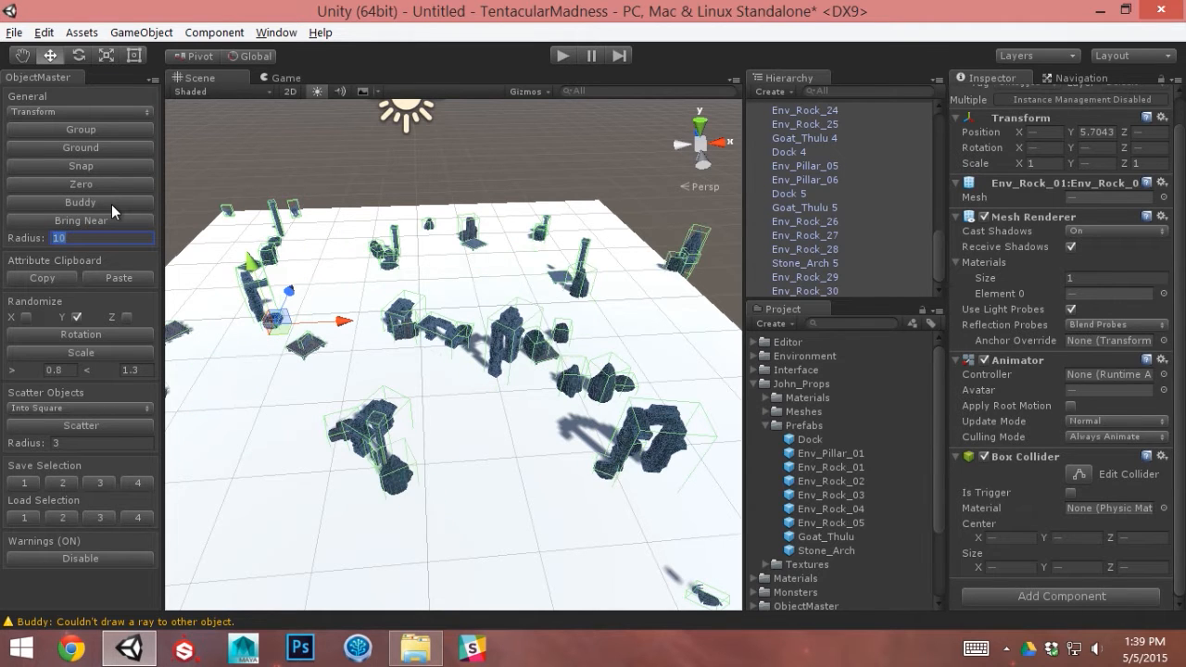
pyautogui.click(111, 203)
pyautogui.click(111, 204)
# Delete the flat plane underneath the props
pyautogui.keyDown('alt'); pyautogui.moveTo(318, 359); pyautogui.dragTo(578, 267); pyautogui.keyUp('alt')
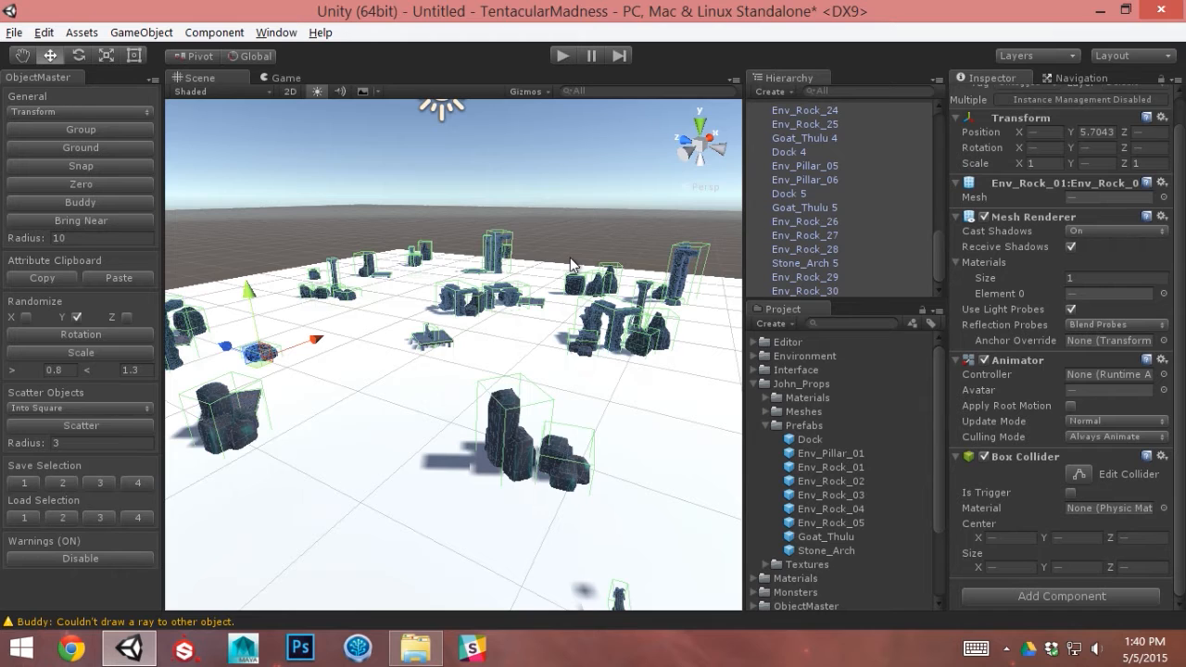
pyautogui.keyDown('alt'); pyautogui.moveTo(571, 265); pyautogui.dragTo(673, 417, button='right'); pyautogui.keyUp('alt')
pyautogui.click(435, 172)
pyautogui.keyDown('alt'); pyautogui.moveTo(435, 176); pyautogui.dragTo(611, 316); pyautogui.keyUp('alt')
pyautogui.keyDown('alt'); pyautogui.moveTo(612, 316); pyautogui.dragTo(510, 288, button='right'); pyautogui.keyUp('alt')
pyautogui.keyDown('alt'); pyautogui.moveTo(509, 287); pyautogui.dragTo(592, 235); pyautogui.keyUp('alt')
pyautogui.click(505, 431)
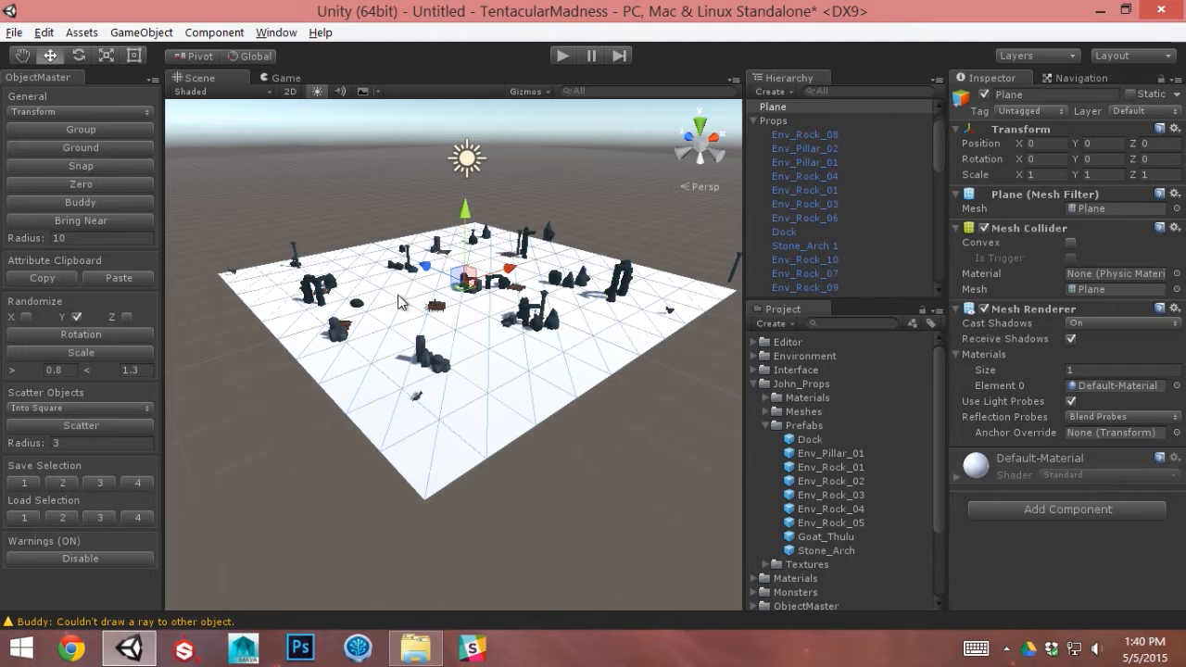
pyautogui.press('Delete')
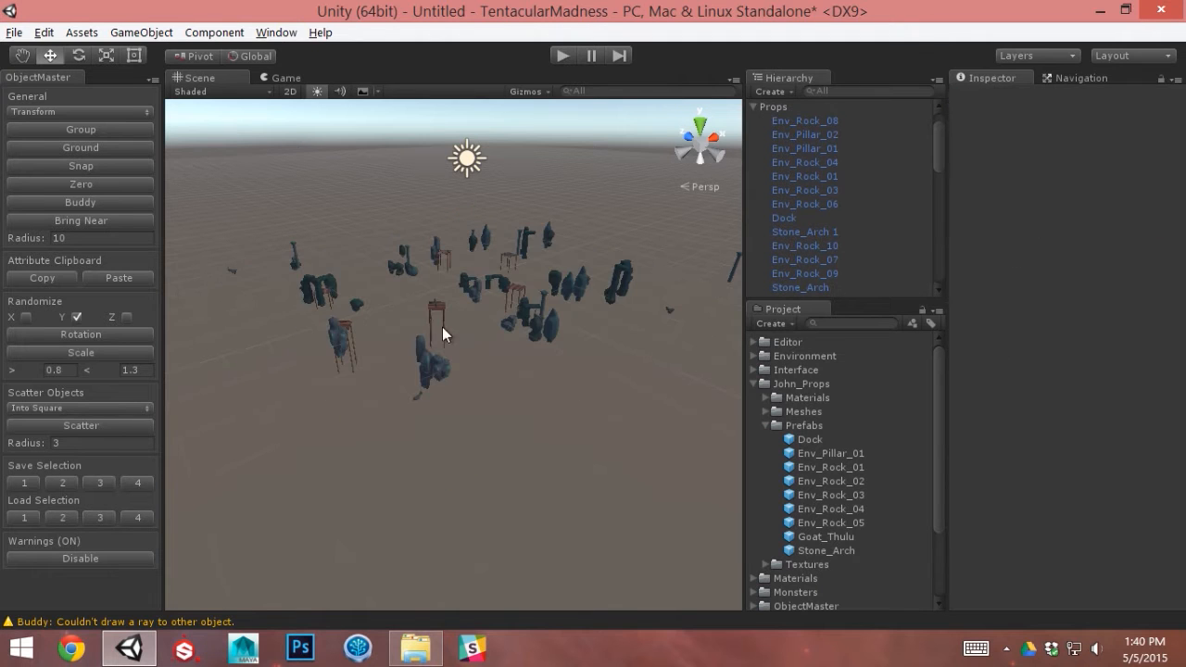
# Add a Terrain object to the scene and open its resolution settings
pyautogui.click(137, 31)
pyautogui.moveTo(181, 92)
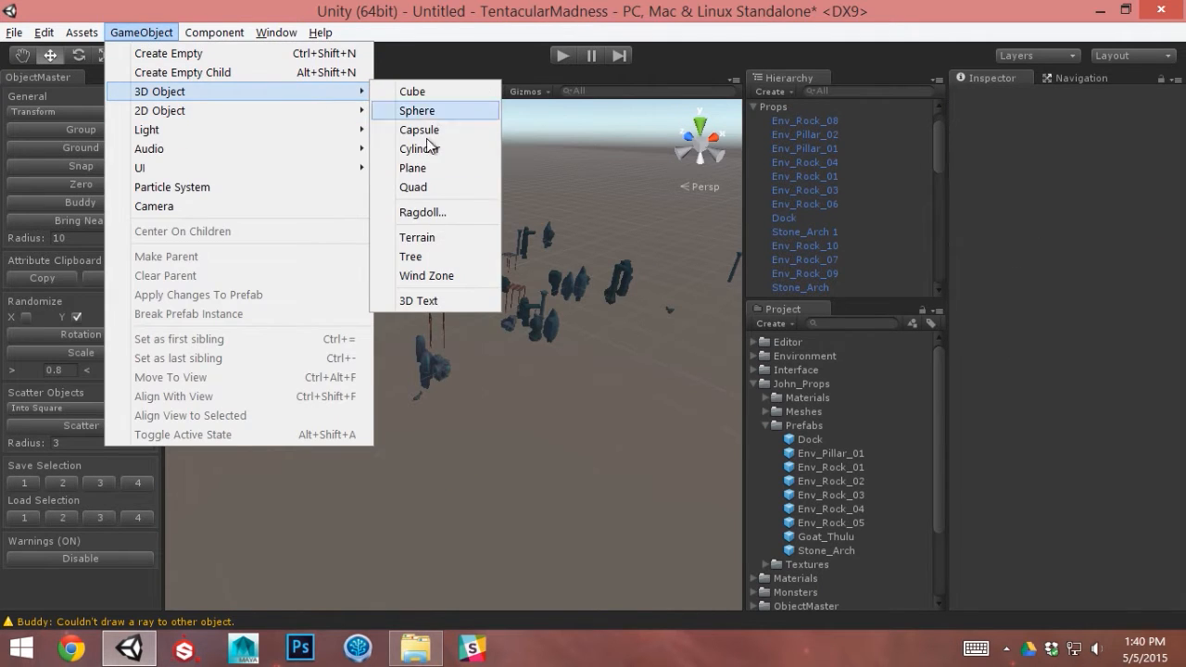
pyautogui.click(402, 240)
pyautogui.keyDown('alt'); pyautogui.moveTo(461, 416); pyautogui.dragTo(299, 239, button='right'); pyautogui.keyUp('alt')
pyautogui.keyDown('alt'); pyautogui.moveTo(299, 238); pyautogui.dragTo(440, 246); pyautogui.keyUp('alt')
pyautogui.click(1154, 218)
pyautogui.scroll(-6, 1102, 492)
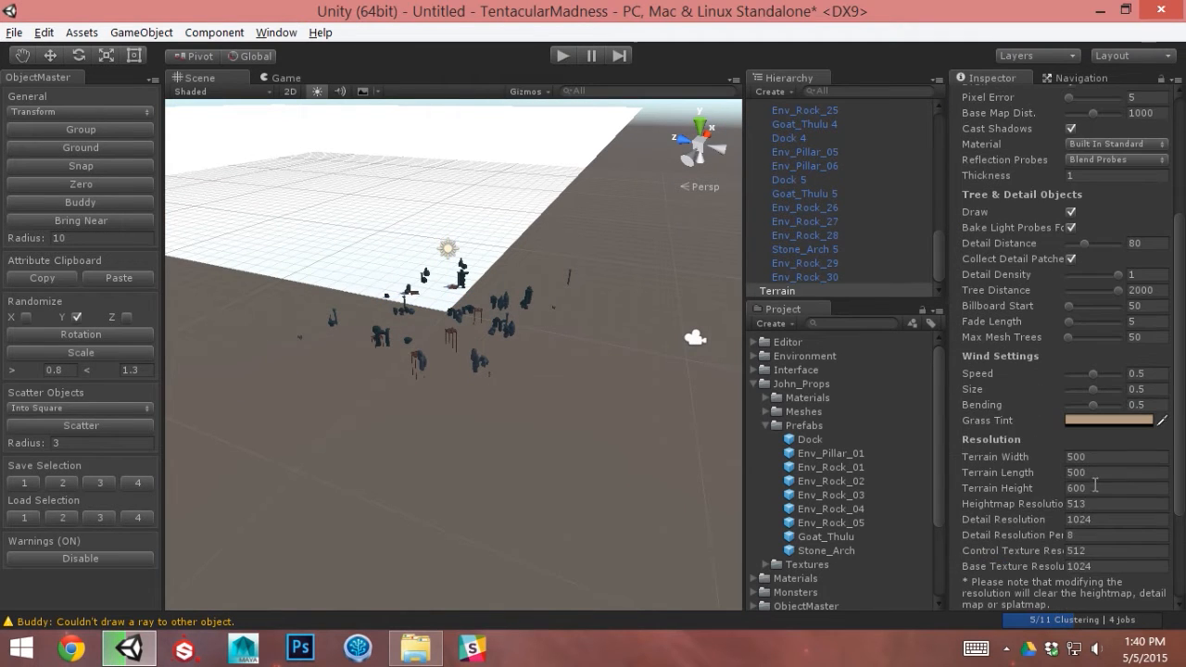
# Set the terrain's width and length to 100
pyautogui.click(1100, 456)
pyautogui.press('Tab')
pyautogui.write('200')
pyautogui.press('Tab')
pyautogui.hotkey('shift', 'Tab')
pyautogui.hotkey('shift', 'Tab')
pyautogui.write('100')
pyautogui.press('Tab')
pyautogui.write('100')
pyautogui.press('Tab')
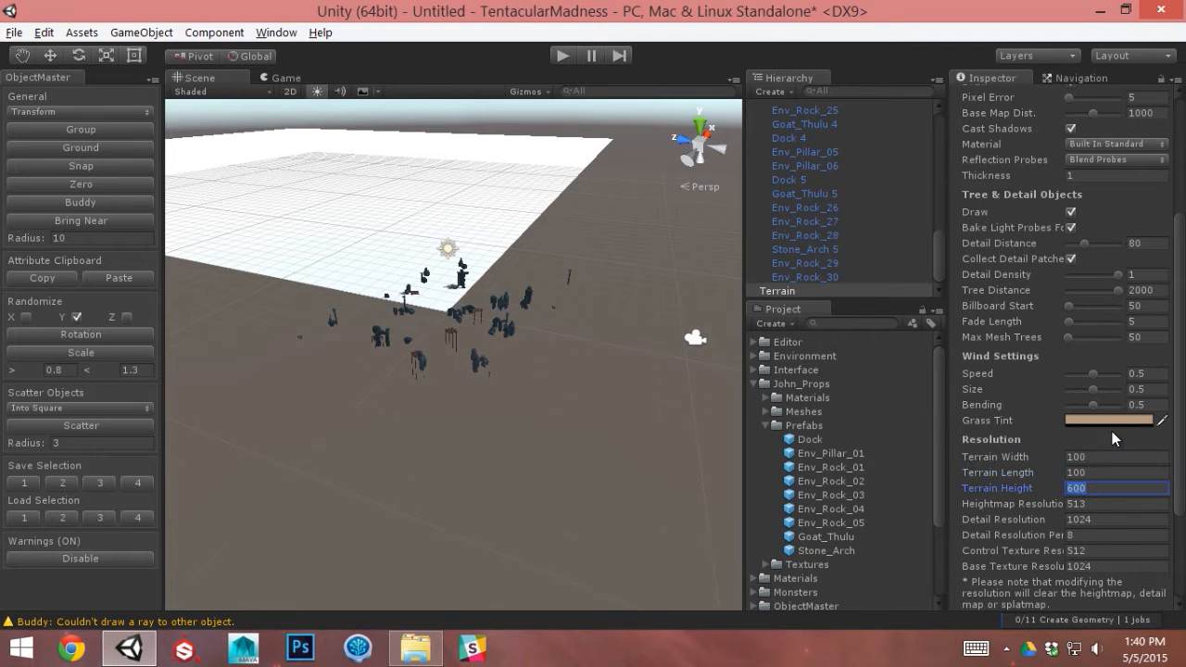
# Set the terrain's width and length to 50
pyautogui.hotkey('shift', 'Tab')
pyautogui.hotkey('shift', 'Tab')
pyautogui.write('50')
pyautogui.press('Tab')
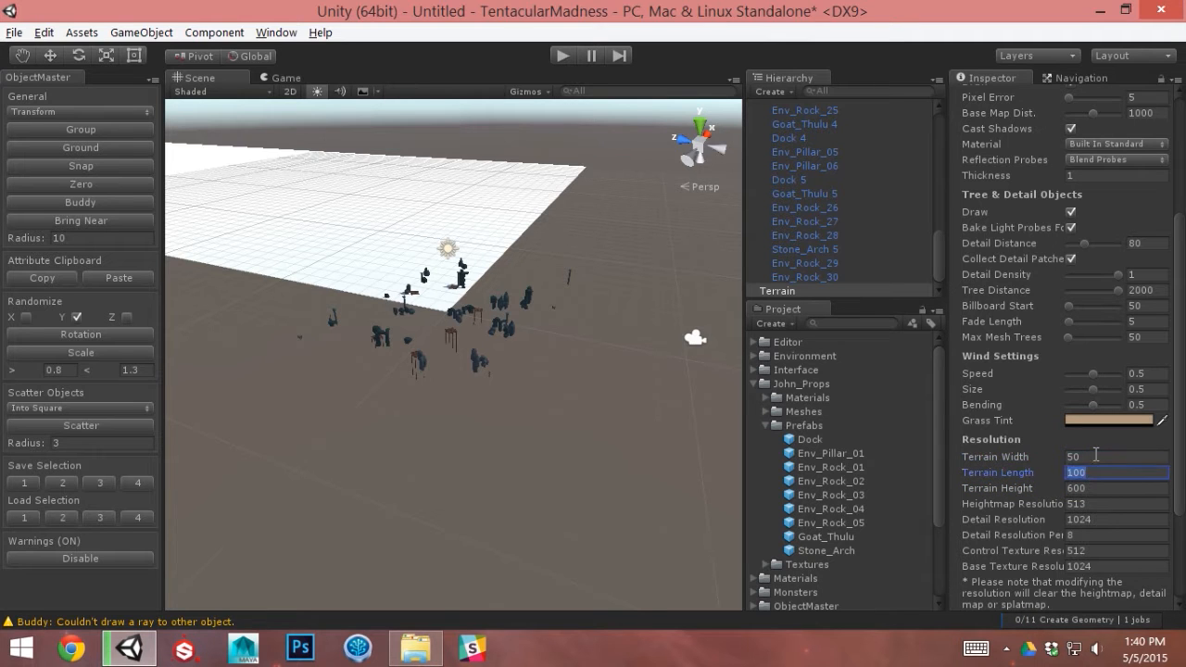
pyautogui.write('50')
pyautogui.press('Tab')
# Move the terrain underneath the props, to about X -22 and Z -26.8
pyautogui.scroll(-1, 471, 451)
pyautogui.keyDown('alt'); pyautogui.moveTo(471, 451); pyautogui.dragTo(593, 509); pyautogui.keyUp('alt')
pyautogui.keyDown('alt'); pyautogui.moveTo(593, 510); pyautogui.dragTo(241, 278, button='right'); pyautogui.keyUp('alt')
pyautogui.keyDown('alt'); pyautogui.moveTo(398, 282); pyautogui.dragTo(513, 283, button='middle'); pyautogui.keyUp('alt')
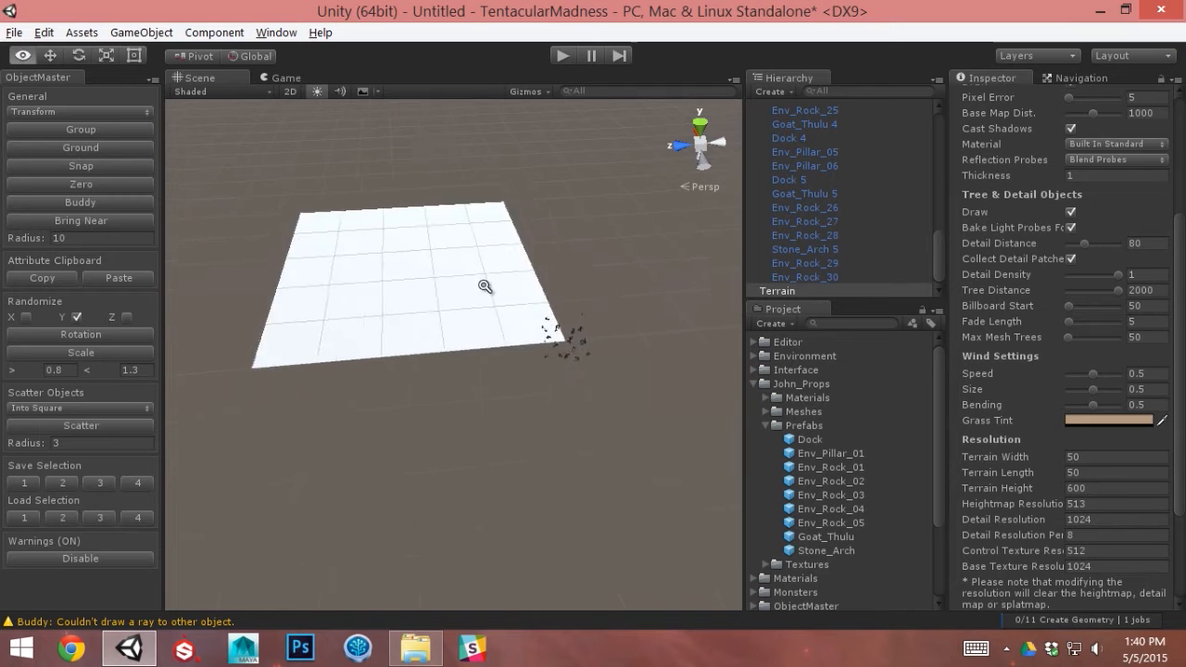
pyautogui.keyDown('alt'); pyautogui.moveTo(513, 284); pyautogui.dragTo(431, 302, button='right'); pyautogui.keyUp('alt')
pyautogui.press('w')
pyautogui.moveTo(489, 347); pyautogui.dragTo(617, 419)
pyautogui.moveTo(617, 419); pyautogui.dragTo(507, 384, button='middle')
pyautogui.moveTo(507, 378); pyautogui.dragTo(537, 377)
pyautogui.keyDown('alt'); pyautogui.moveTo(379, 344); pyautogui.dragTo(555, 320, button='right'); pyautogui.keyUp('alt')
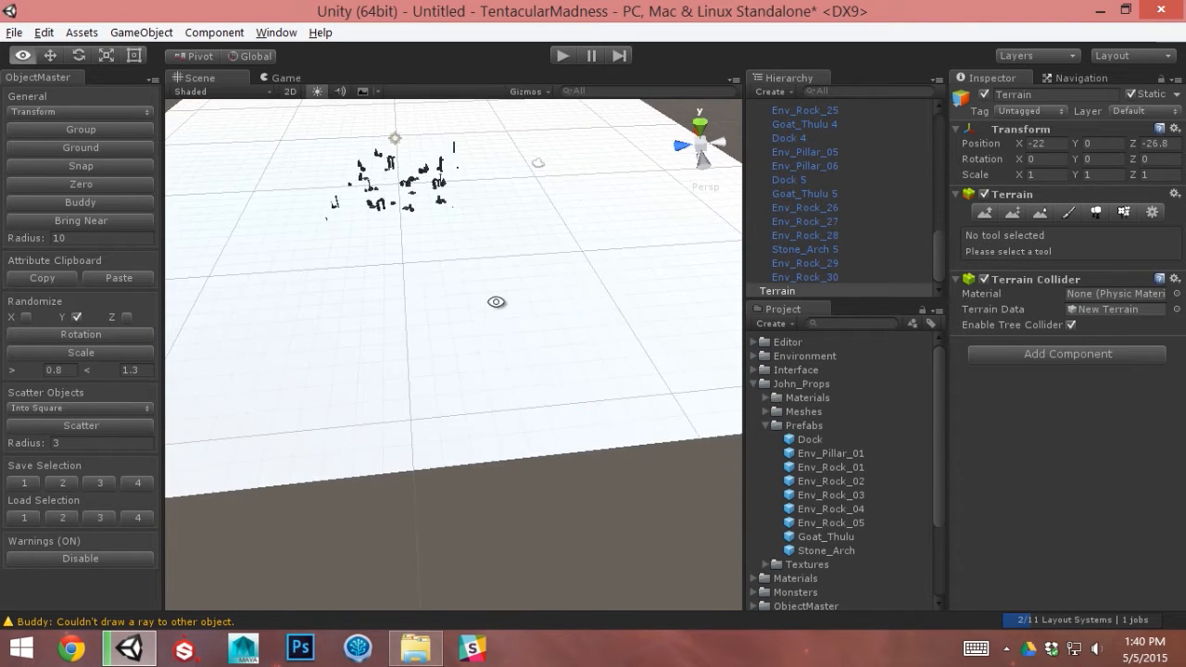
pyautogui.keyDown('alt'); pyautogui.moveTo(556, 320); pyautogui.dragTo(543, 458, button='middle'); pyautogui.keyUp('alt')
pyautogui.keyDown('alt'); pyautogui.moveTo(543, 457); pyautogui.dragTo(639, 407); pyautogui.keyUp('alt')
# Raise hills around the props with the Raise/Lower Terrain tool, using a soft round brush at opacity 4
pyautogui.click(984, 212)
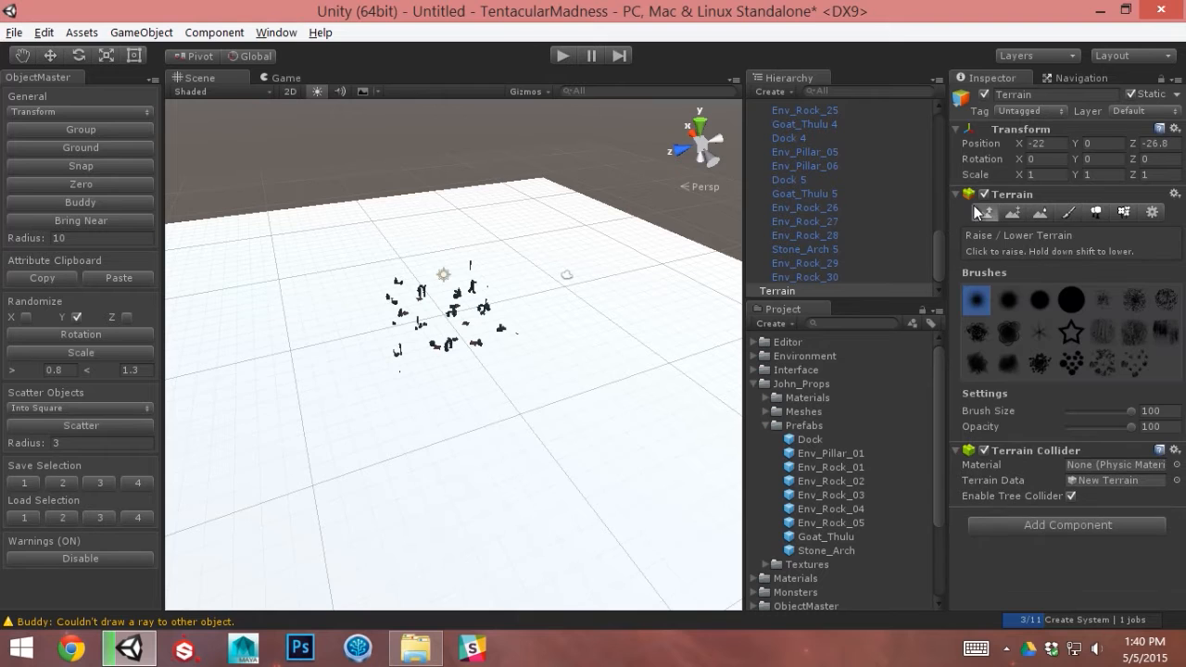
pyautogui.moveTo(593, 357)
pyautogui.mouseDown()
pyautogui.moveTo(537, 336)
pyautogui.moveTo(490, 337)
pyautogui.mouseUp()
pyautogui.hotkey('ctrl', 'z')
pyautogui.moveTo(1084, 428); pyautogui.dragTo(1071, 428)
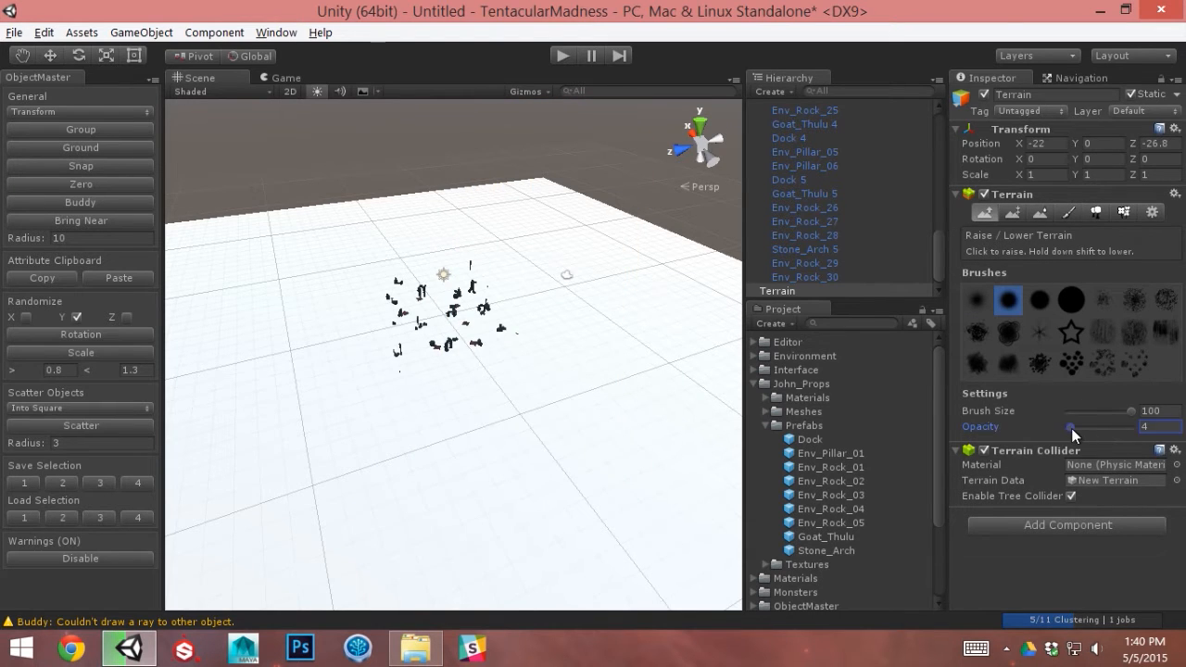
pyautogui.moveTo(573, 366)
pyautogui.mouseDown()
pyautogui.moveTo(520, 300)
pyautogui.moveTo(454, 259)
pyautogui.moveTo(377, 288)
pyautogui.moveTo(354, 329)
pyautogui.moveTo(416, 379)
pyautogui.moveTo(442, 326)
pyautogui.moveTo(420, 313)
pyautogui.moveTo(440, 345)
pyautogui.mouseUp()
# Paint uneven bumps into the ground among the props with a rough, speckled terrain brush
pyautogui.click(1138, 297)
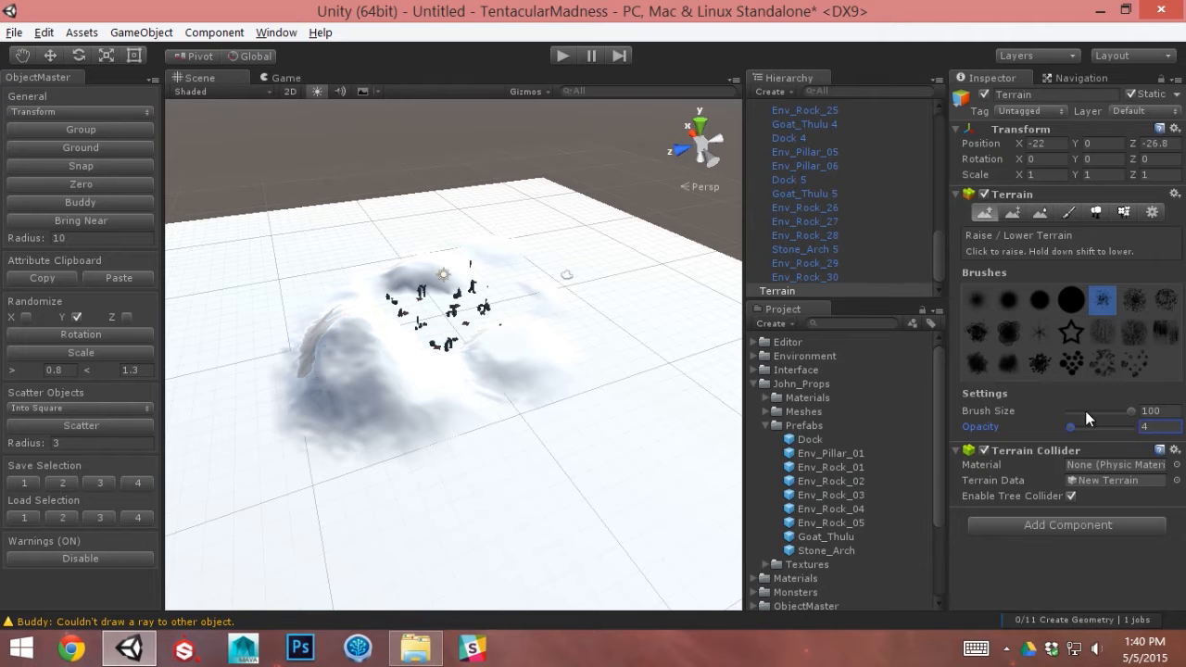
pyautogui.moveTo(456, 320)
pyautogui.mouseDown()
pyautogui.moveTo(406, 281)
pyautogui.moveTo(359, 328)
pyautogui.moveTo(461, 406)
pyautogui.moveTo(384, 416)
pyautogui.mouseUp()
pyautogui.moveTo(384, 416)
pyautogui.keyDown('alt'); pyautogui.mouseDown(button='right')
pyautogui.moveTo(892, 471)
pyautogui.moveTo(520, 360)
pyautogui.mouseUp(button='right'); pyautogui.keyUp('alt')
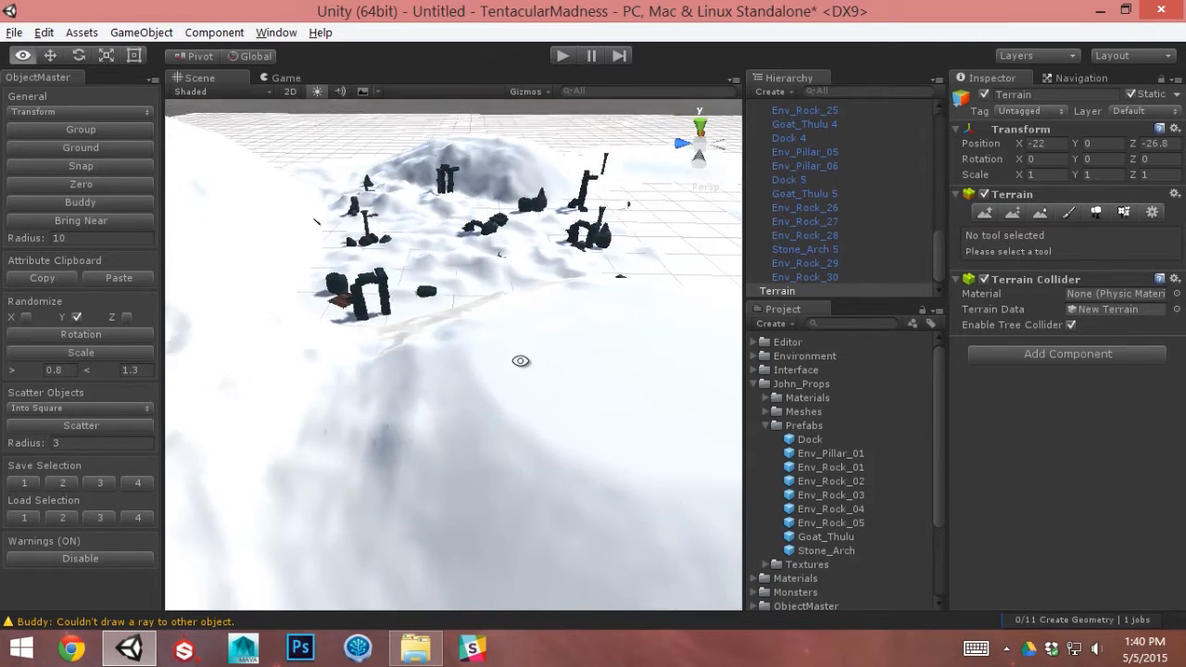
pyautogui.keyDown('alt'); pyautogui.moveTo(521, 360); pyautogui.dragTo(439, 428); pyautogui.keyUp('alt')
pyautogui.keyDown('alt'); pyautogui.moveTo(439, 429); pyautogui.dragTo(556, 418, button='right'); pyautogui.keyUp('alt')
pyautogui.keyDown('alt'); pyautogui.moveTo(556, 418); pyautogui.dragTo(493, 439); pyautogui.keyUp('alt')
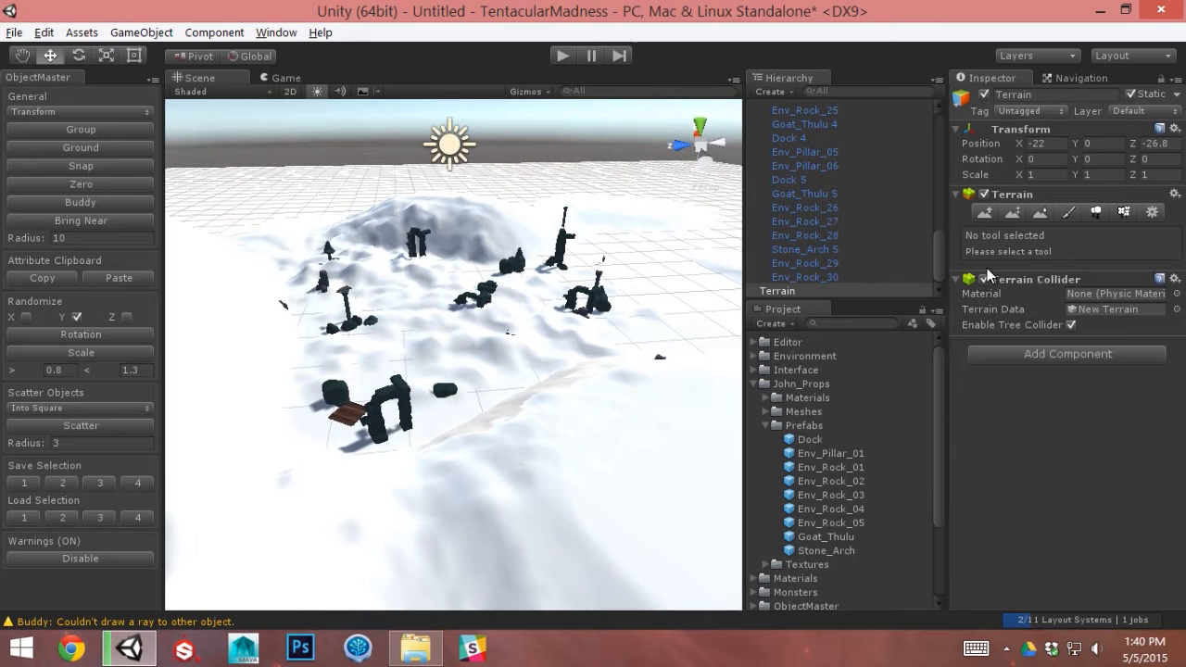
# Add the sf_conc_floor concrete texture to the terrain as its albedo paint texture
pyautogui.click(1073, 213)
pyautogui.click(1125, 434)
pyautogui.click(1115, 439)
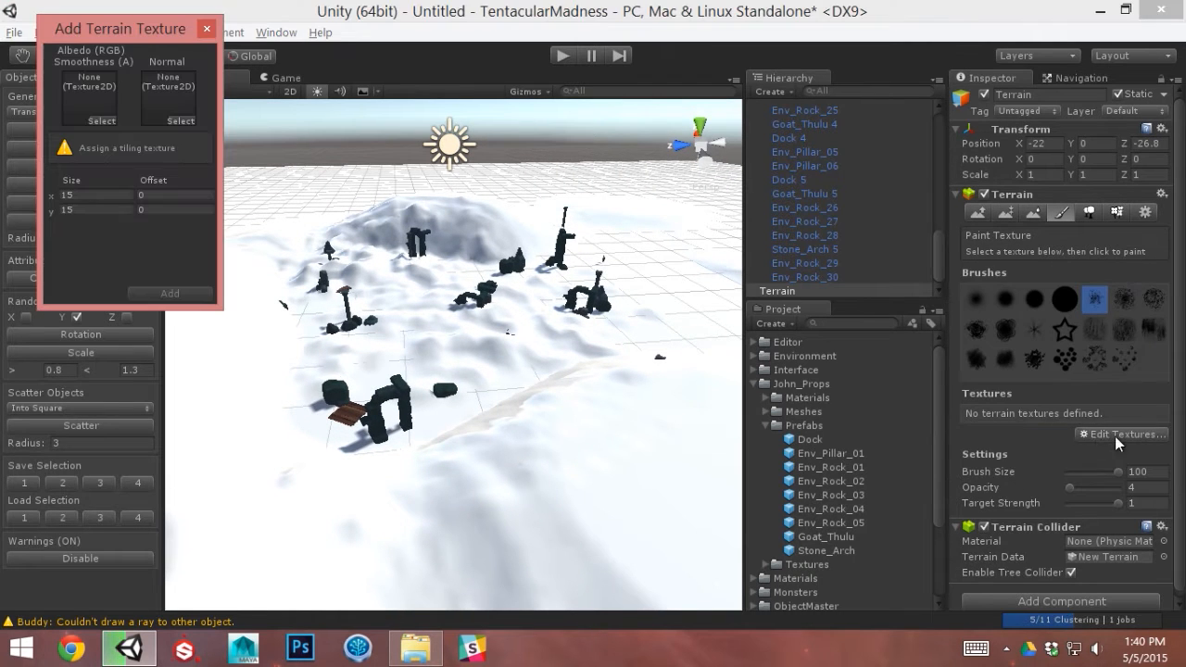
pyautogui.click(110, 122)
pyautogui.scroll(-3, 121, 201)
pyautogui.scroll(-4, 116, 190)
pyautogui.scroll(-10, 116, 190)
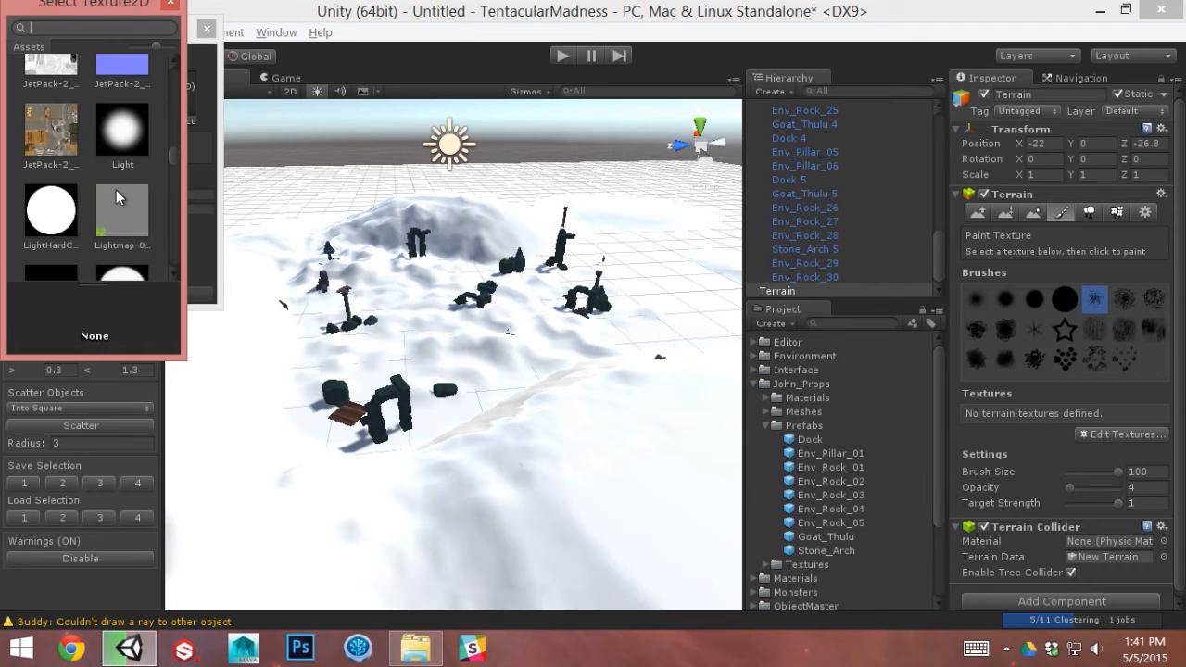
pyautogui.scroll(-8, 116, 210)
pyautogui.scroll(-5, 116, 209)
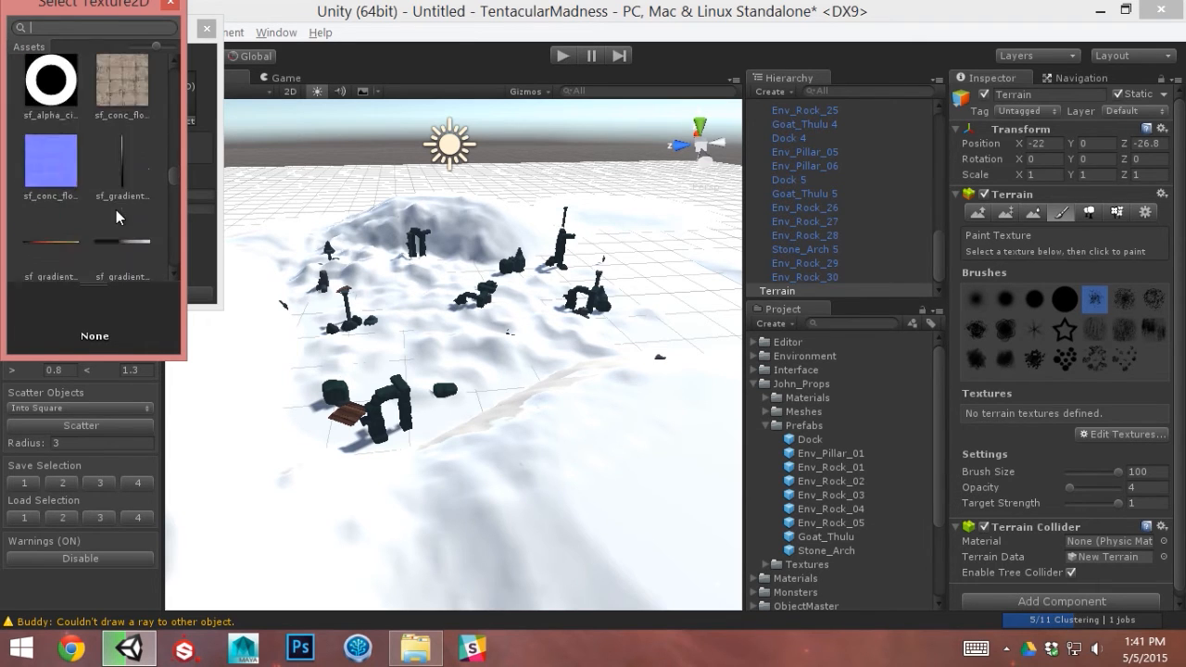
pyautogui.doubleClick(121, 139)
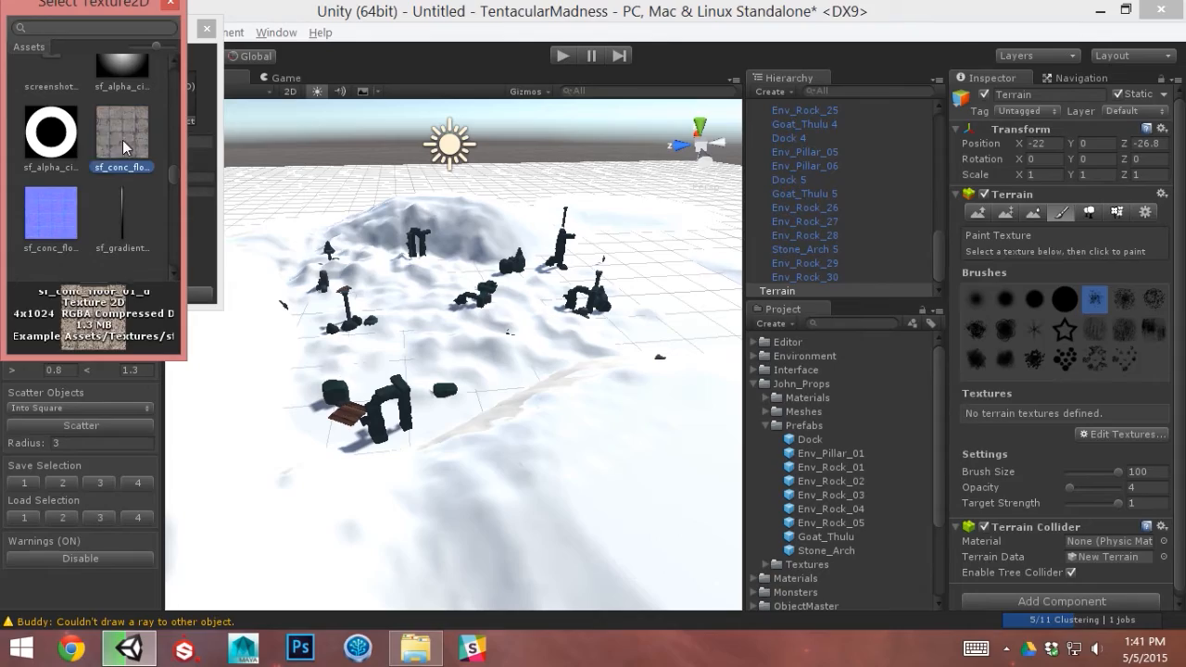
pyautogui.click(170, 293)
# Select all the objects in the Props group and lift them high above the terrain
pyautogui.keyDown('alt'); pyautogui.moveTo(318, 350); pyautogui.dragTo(348, 378); pyautogui.keyUp('alt')
pyautogui.keyDown('alt'); pyautogui.moveTo(635, 291); pyautogui.dragTo(531, 280); pyautogui.keyUp('alt')
pyautogui.press('w')
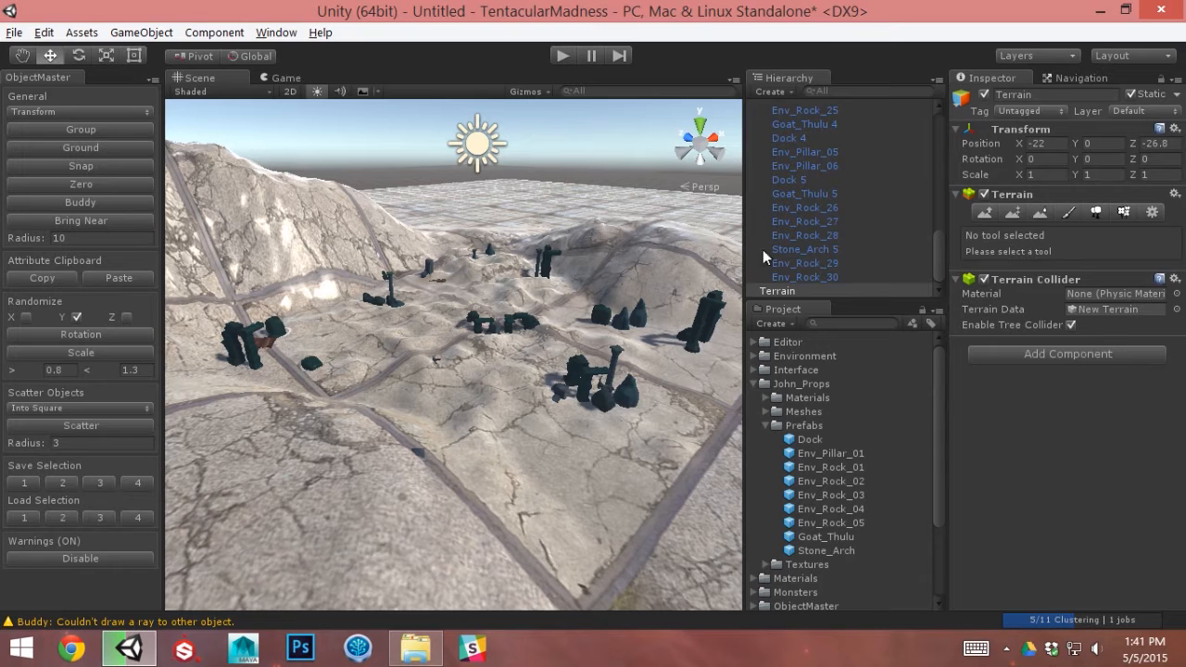
pyautogui.click(834, 250)
pyautogui.scroll(10, 808, 251)
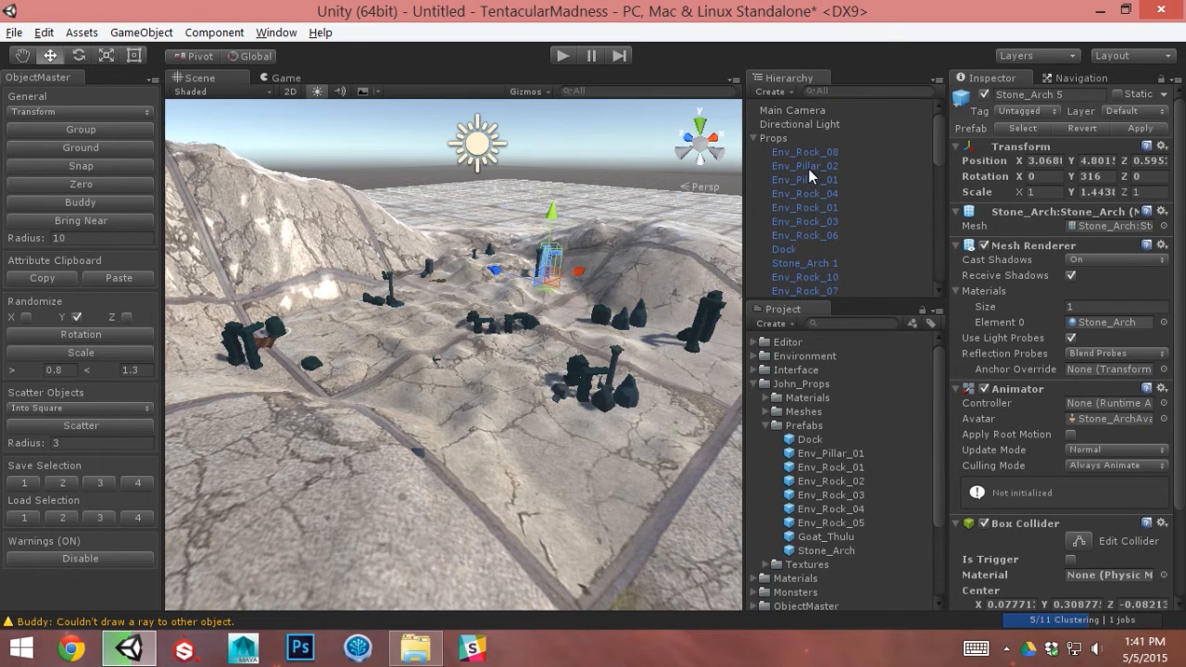
pyautogui.click(822, 153)
pyautogui.scroll(-10, 847, 231)
pyautogui.keyDown('shift'); pyautogui.click(818, 263); pyautogui.keyUp('shift')
pyautogui.keyDown('shift'); pyautogui.click(812, 277); pyautogui.keyUp('shift')
pyautogui.keyDown('alt'); pyautogui.moveTo(581, 363); pyautogui.dragTo(368, 230); pyautogui.keyUp('alt')
pyautogui.moveTo(357, 273); pyautogui.dragTo(350, 104)
pyautogui.moveTo(381, 246); pyautogui.dragTo(376, 306, button='middle')
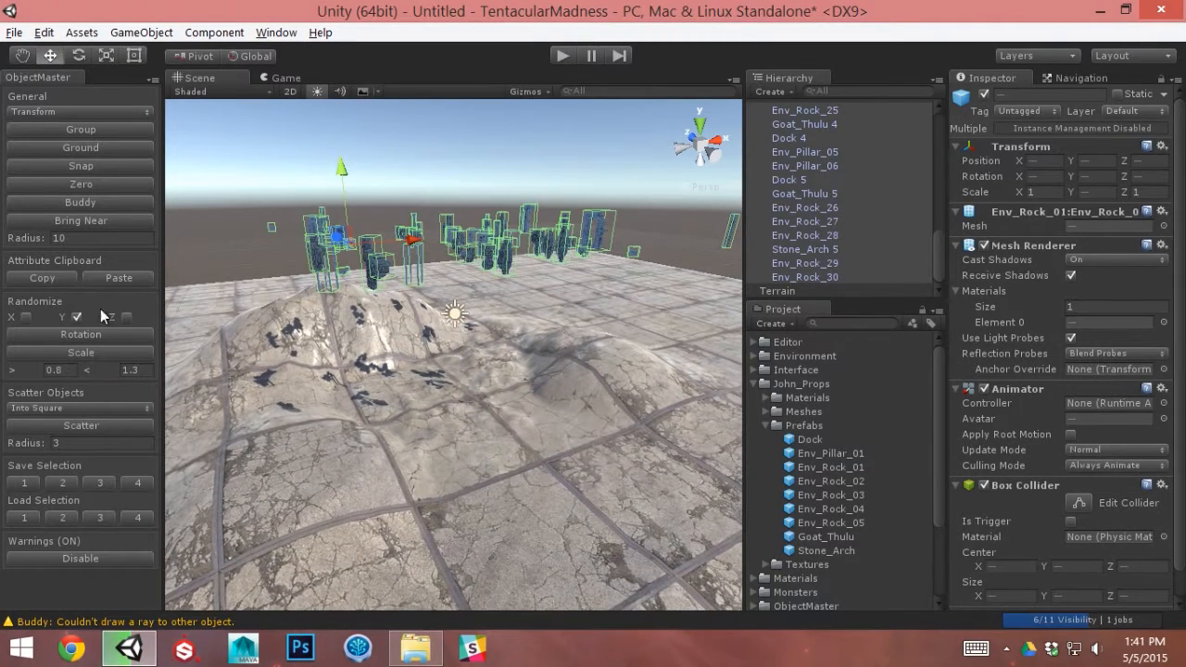
# Drop the selected props onto the terrain surface with Ground
pyautogui.click(101, 149)
pyautogui.keyDown('alt'); pyautogui.moveTo(399, 463); pyautogui.dragTo(551, 422); pyautogui.keyUp('alt')
pyautogui.keyDown('alt'); pyautogui.moveTo(359, 368); pyautogui.dragTo(498, 347); pyautogui.keyUp('alt')
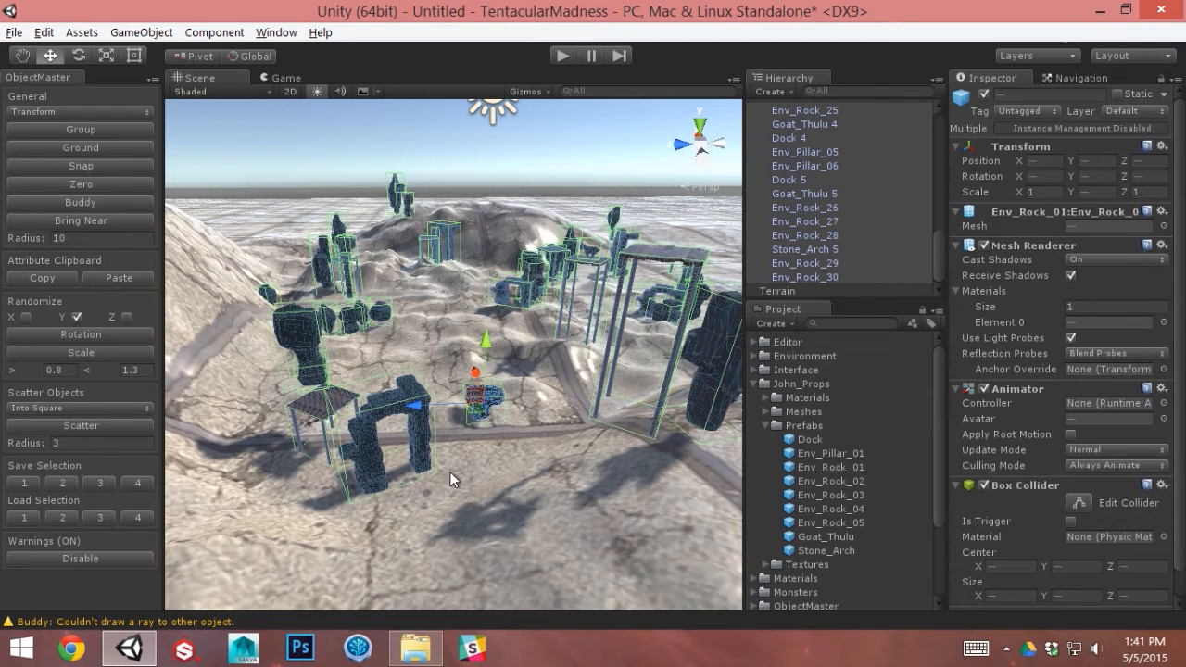
pyautogui.keyDown('alt'); pyautogui.moveTo(437, 459); pyautogui.dragTo(489, 323); pyautogui.keyUp('alt')
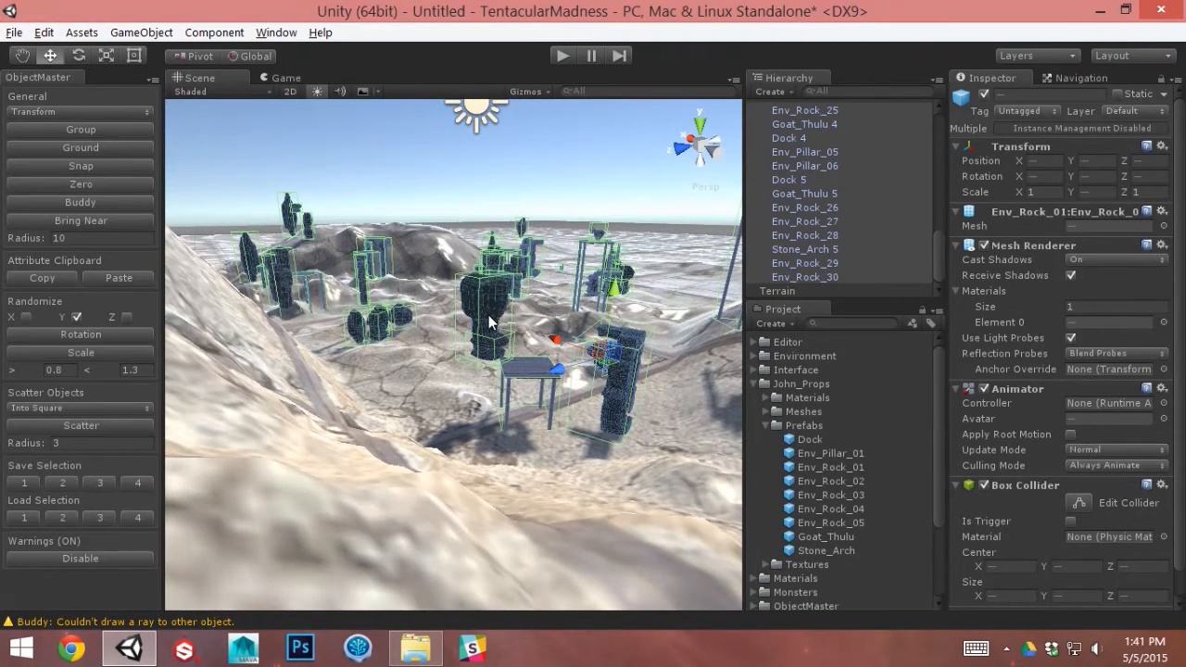
# Move the stacked rocks Env_Rock_28 and Env_Rock_16 away from the nearby dock and ground both of them
pyautogui.click(448, 346)
pyautogui.click(501, 321)
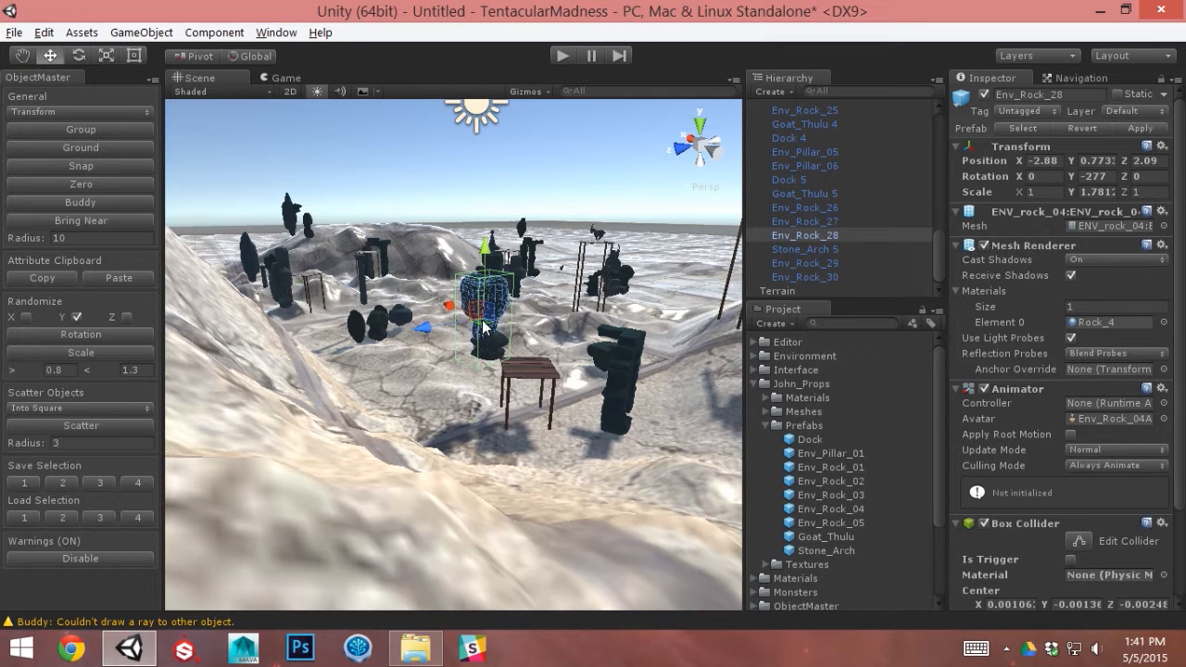
pyautogui.moveTo(450, 306); pyautogui.dragTo(413, 292)
pyautogui.click(488, 343)
pyautogui.moveTo(430, 361); pyautogui.dragTo(382, 372)
pyautogui.keyDown('shift'); pyautogui.click(460, 284); pyautogui.keyUp('shift')
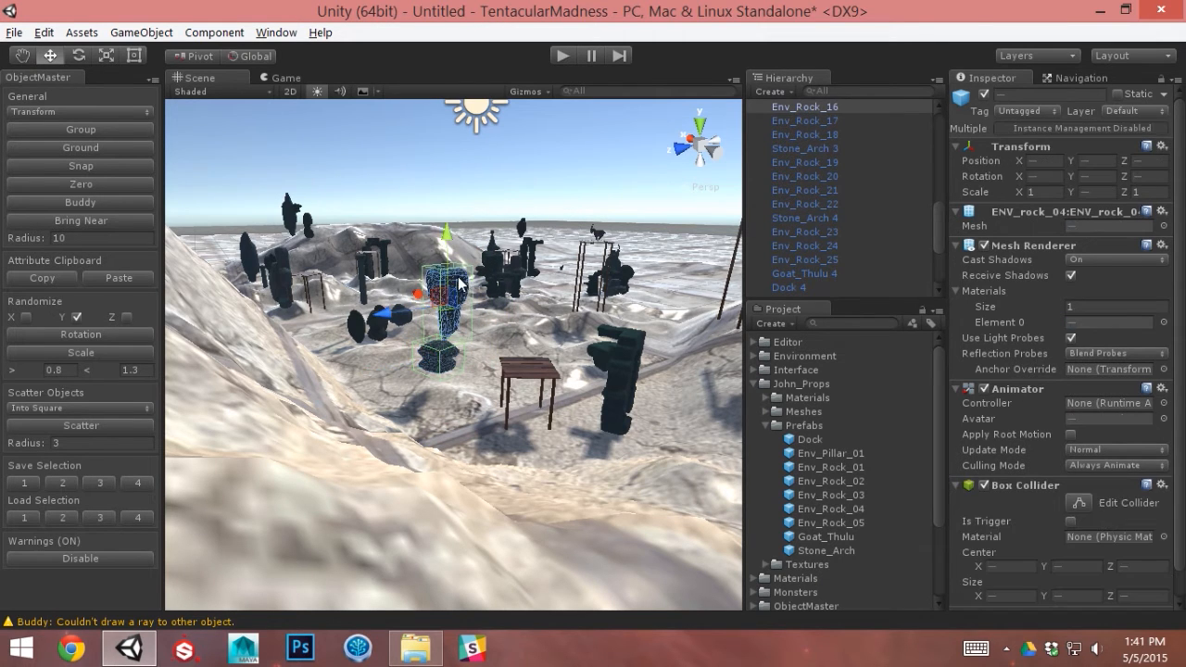
pyautogui.click(97, 146)
# Examine how the grounded props sit on the uneven terrain from several angles and distances
pyautogui.click(343, 305)
pyautogui.keyDown('alt'); pyautogui.moveTo(342, 305); pyautogui.dragTo(657, 326); pyautogui.keyUp('alt')
pyautogui.keyDown('alt'); pyautogui.moveTo(657, 326); pyautogui.dragTo(378, 309, button='right'); pyautogui.keyUp('alt')
pyautogui.keyDown('alt'); pyautogui.moveTo(378, 310); pyautogui.dragTo(420, 300, button='middle'); pyautogui.keyUp('alt')
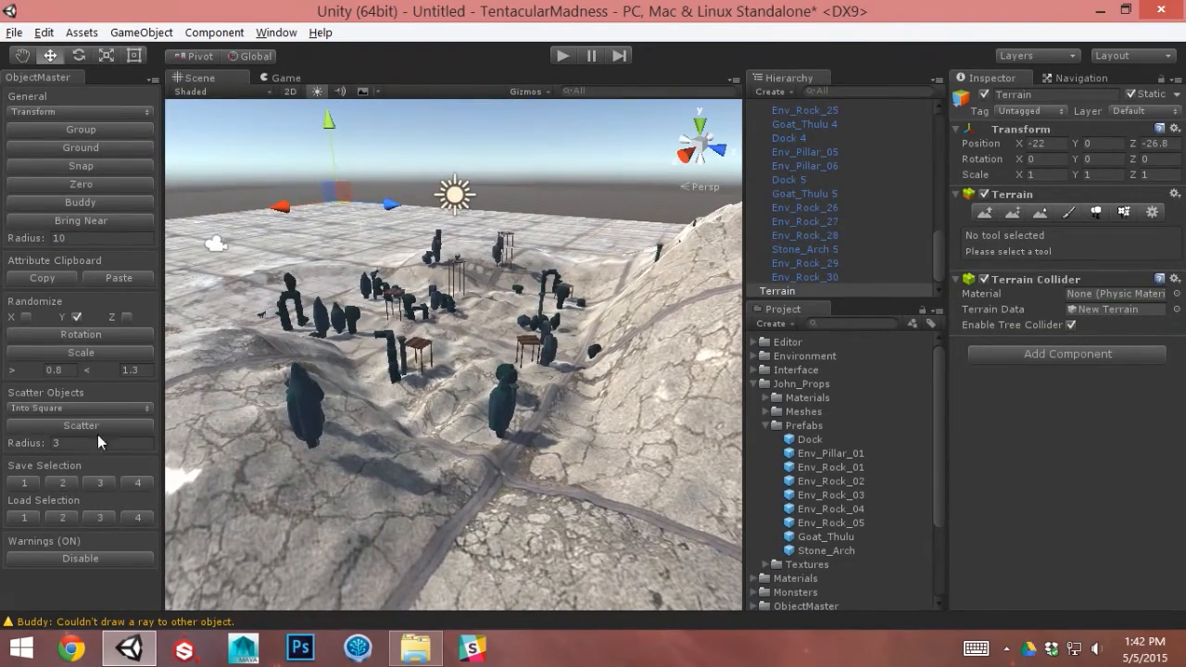
pyautogui.keyDown('alt'); pyautogui.moveTo(432, 349); pyautogui.dragTo(315, 319, button='right'); pyautogui.keyUp('alt')
pyautogui.click(497, 392)
pyautogui.keyDown('alt'); pyautogui.moveTo(530, 441); pyautogui.dragTo(182, 313, button='right'); pyautogui.keyUp('alt')
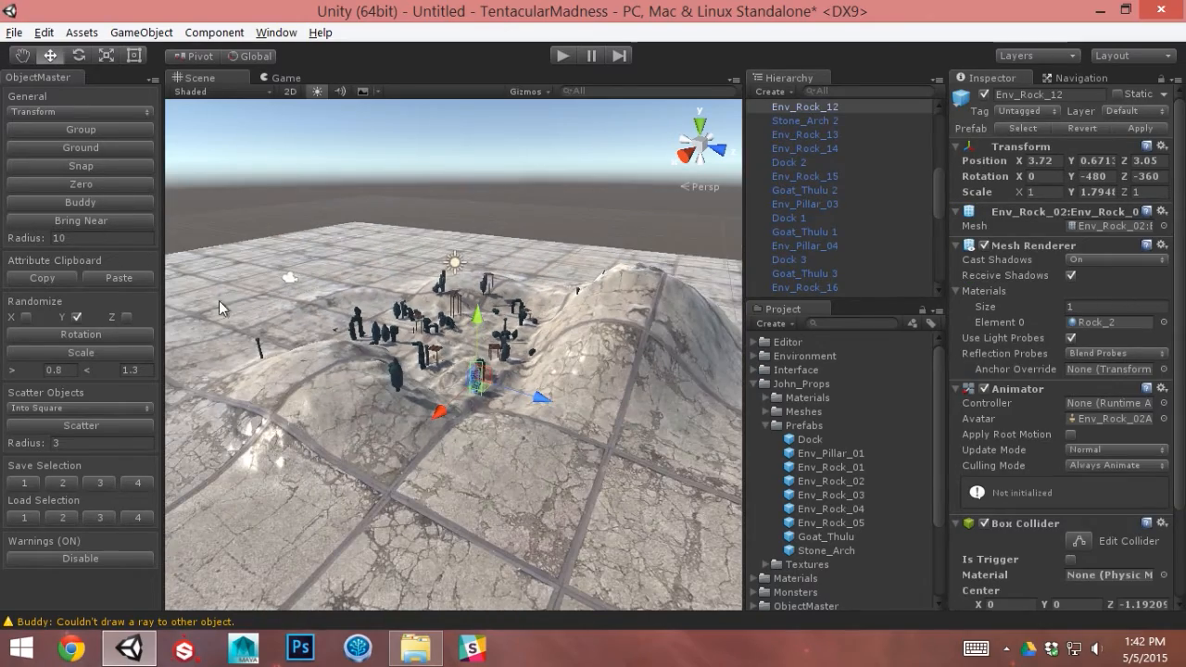
pyautogui.press('f')
pyautogui.keyDown('alt'); pyautogui.moveTo(494, 497); pyautogui.dragTo(593, 435); pyautogui.keyUp('alt')
pyautogui.keyDown('alt'); pyautogui.moveTo(592, 435); pyautogui.dragTo(352, 319, button='right'); pyautogui.keyUp('alt')
pyautogui.keyDown('alt'); pyautogui.moveTo(352, 320); pyautogui.dragTo(262, 237); pyautogui.keyUp('alt')
# Select Env_Rock_01 among the grounded props and bring it near the view over the empty flat part of the terrain
pyautogui.click(292, 234)
pyautogui.click(286, 231)
pyautogui.press('f')
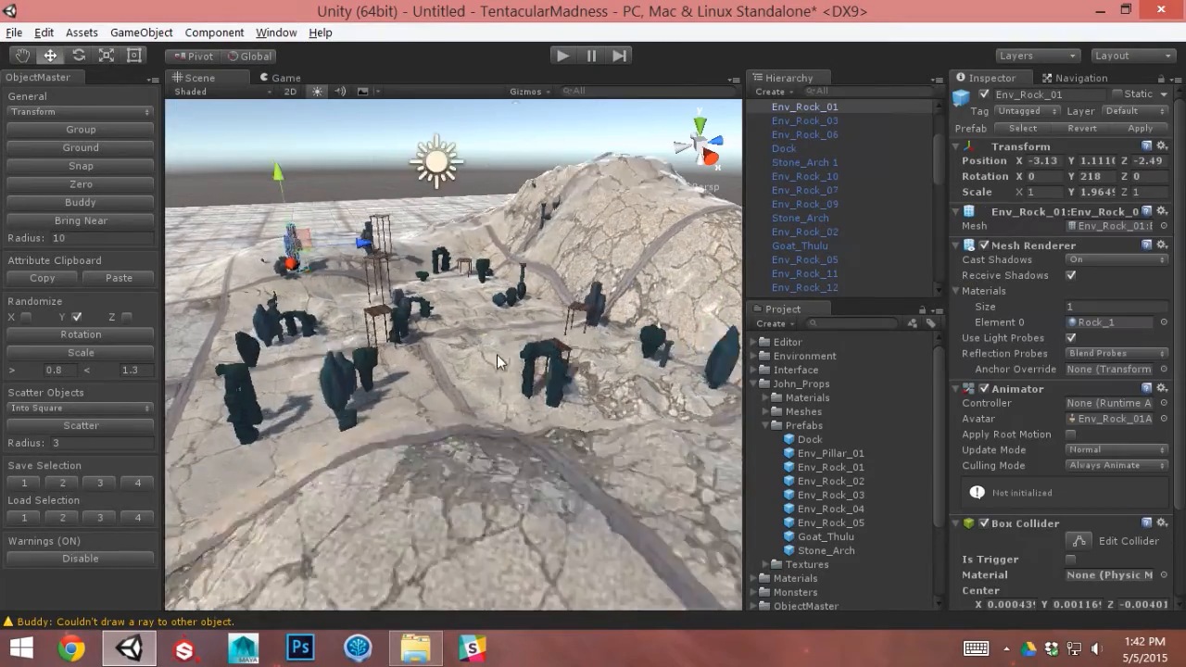
pyautogui.keyDown('alt'); pyautogui.moveTo(602, 430); pyautogui.dragTo(409, 324, button='right'); pyautogui.keyUp('alt')
pyautogui.keyDown('alt'); pyautogui.moveTo(409, 325); pyautogui.dragTo(217, 371, button='middle'); pyautogui.keyUp('alt')
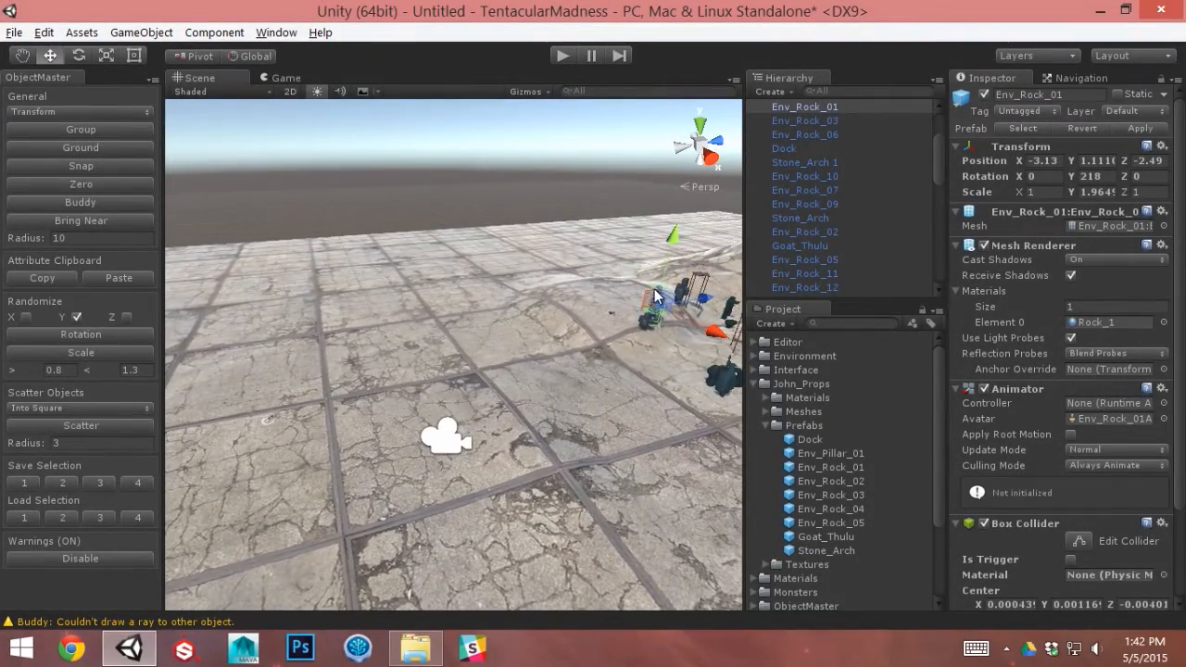
pyautogui.moveTo(661, 308); pyautogui.dragTo(492, 342, button='middle')
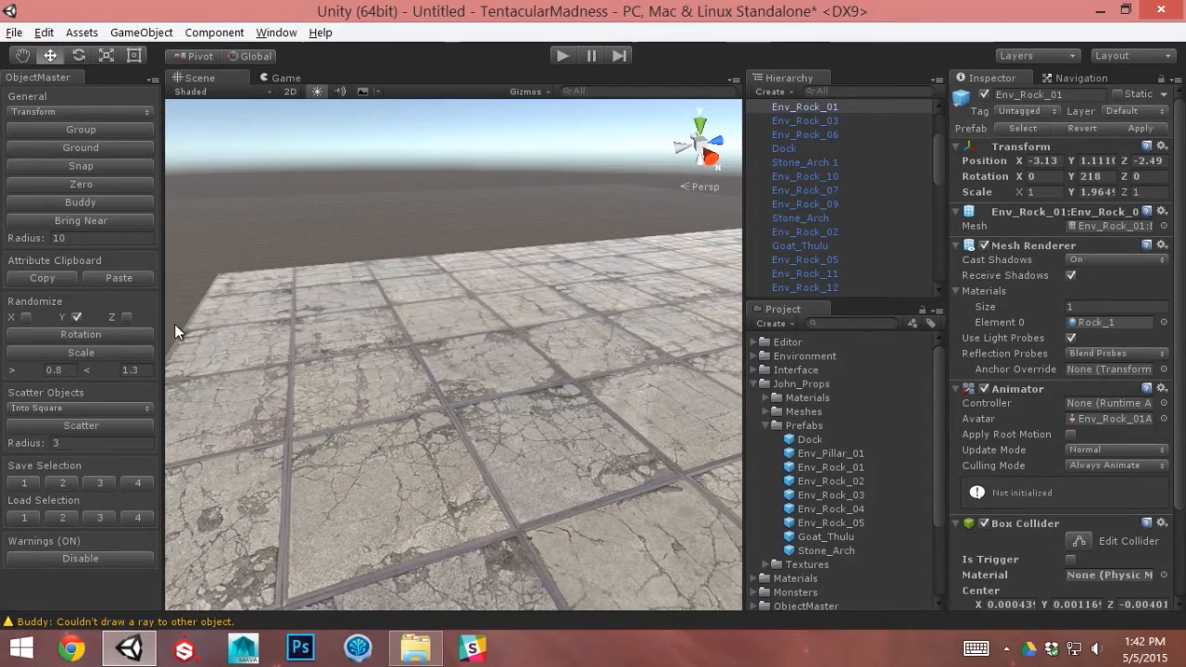
pyautogui.click(80, 220)
# Select the whole cluster of props, try bringing them all near the view, and undo it
pyautogui.keyDown('alt'); pyautogui.moveTo(344, 397); pyautogui.dragTo(236, 282); pyautogui.keyUp('alt')
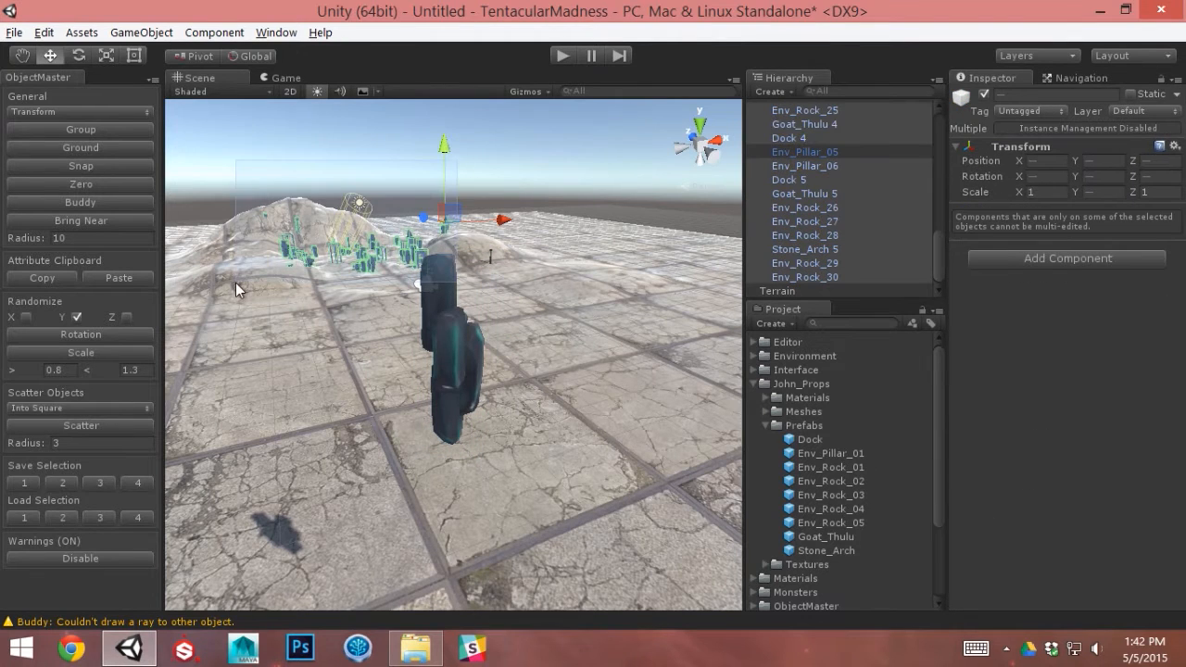
pyautogui.click(81, 215)
pyautogui.keyDown('alt'); pyautogui.moveTo(417, 370); pyautogui.dragTo(240, 406); pyautogui.keyUp('alt')
pyautogui.hotkey('ctrl', 'z')
pyautogui.hotkey('ctrl', 'z')
# Bring Env_Rock_01 near the current view again with a Bring Near radius of 10
pyautogui.moveTo(395, 372); pyautogui.dragTo(555, 382, button='middle')
pyautogui.click(132, 237)
pyautogui.click(123, 224)
pyautogui.keyDown('alt'); pyautogui.moveTo(366, 359); pyautogui.dragTo(305, 375); pyautogui.keyUp('alt')
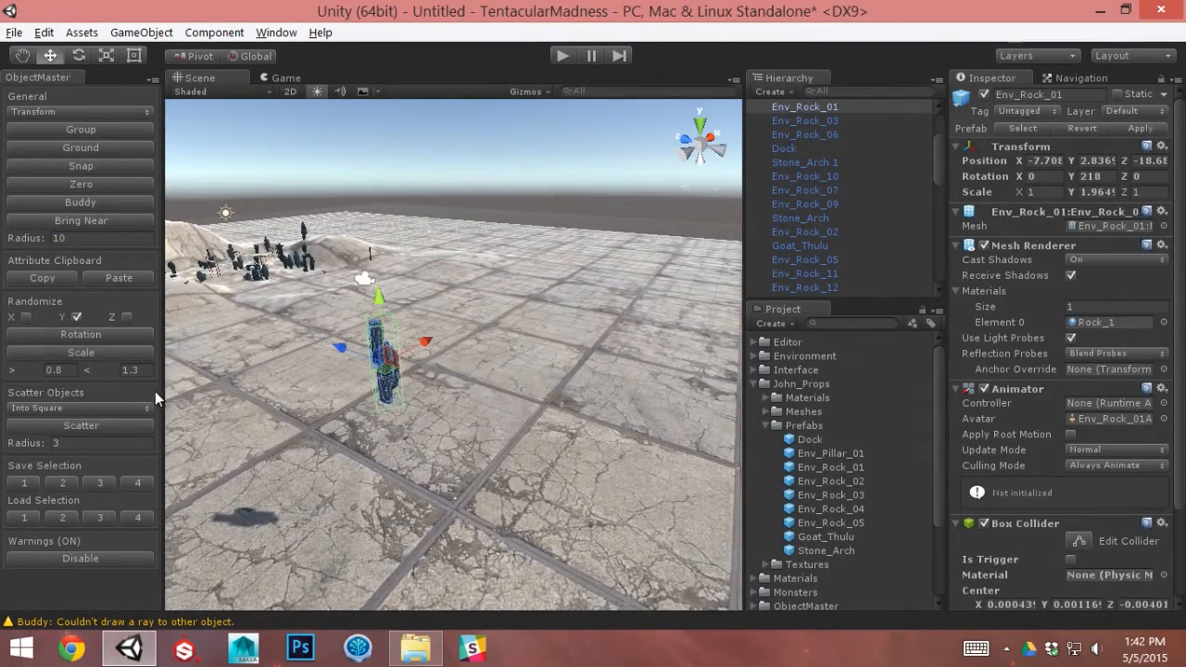
pyautogui.keyDown('alt'); pyautogui.moveTo(211, 401); pyautogui.dragTo(505, 393); pyautogui.keyUp('alt')
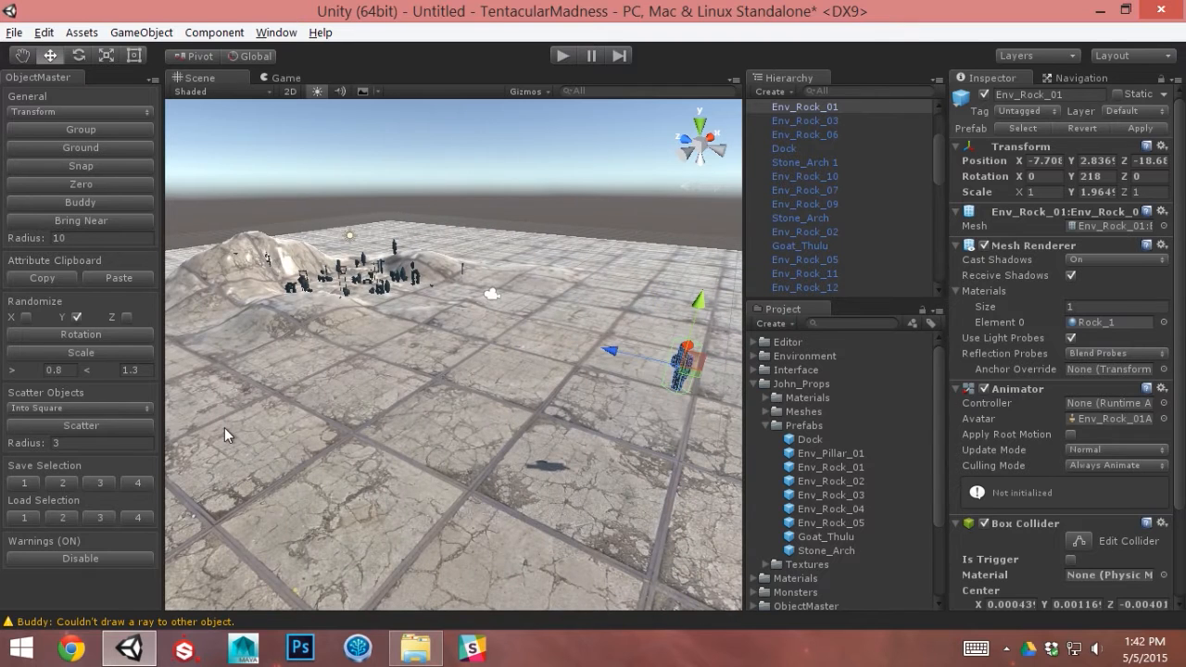
# Open the Console and examine the logged device file errors and the warnings about missing ground below objects
pyautogui.click(95, 558)
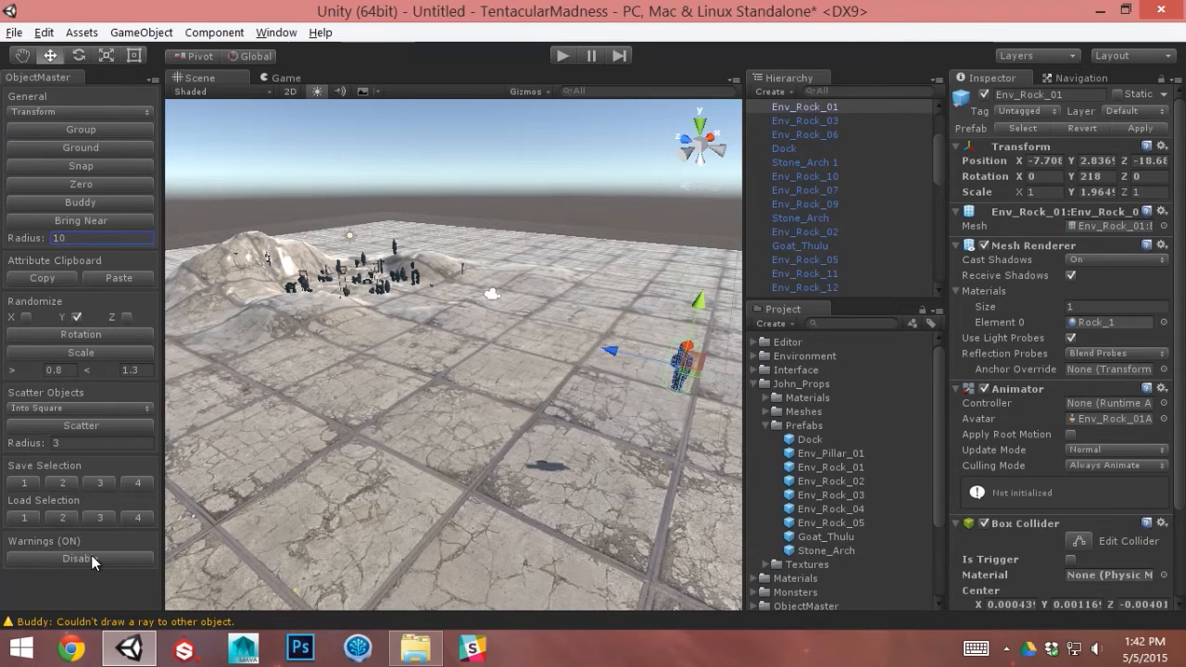
pyautogui.click(139, 621)
pyautogui.click(299, 341)
pyautogui.click(298, 295)
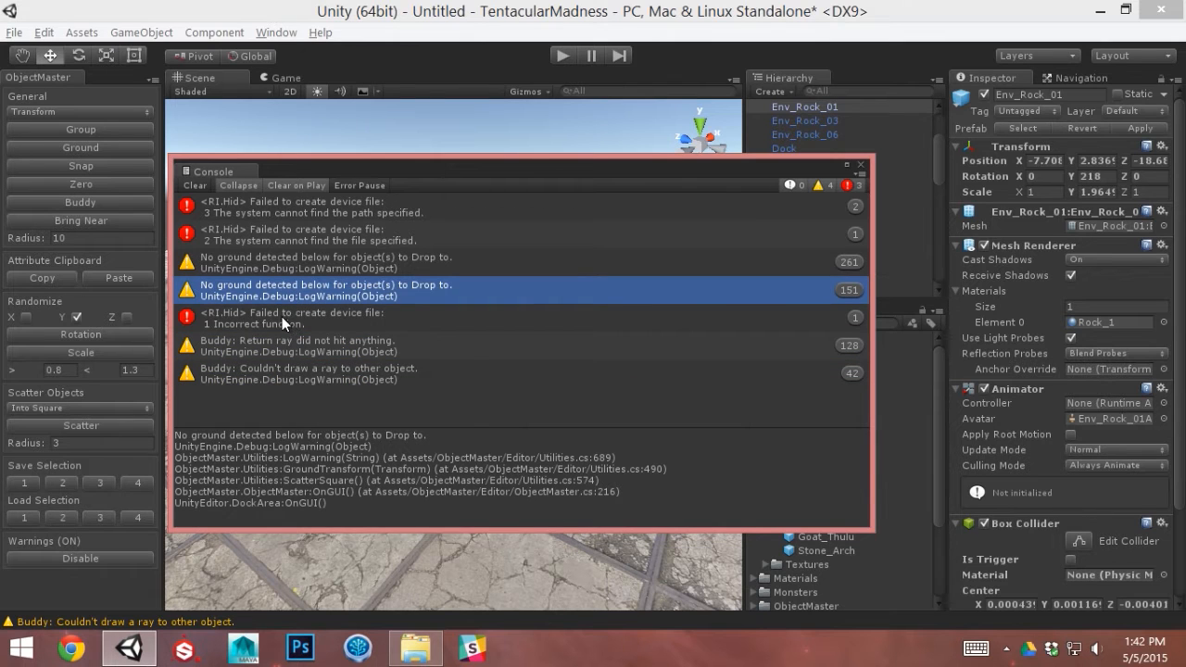
pyautogui.click(282, 318)
pyautogui.click(262, 235)
pyautogui.click(268, 209)
pyautogui.click(273, 225)
pyautogui.click(274, 219)
pyautogui.click(277, 236)
pyautogui.click(283, 268)
pyautogui.click(305, 293)
pyautogui.click(306, 261)
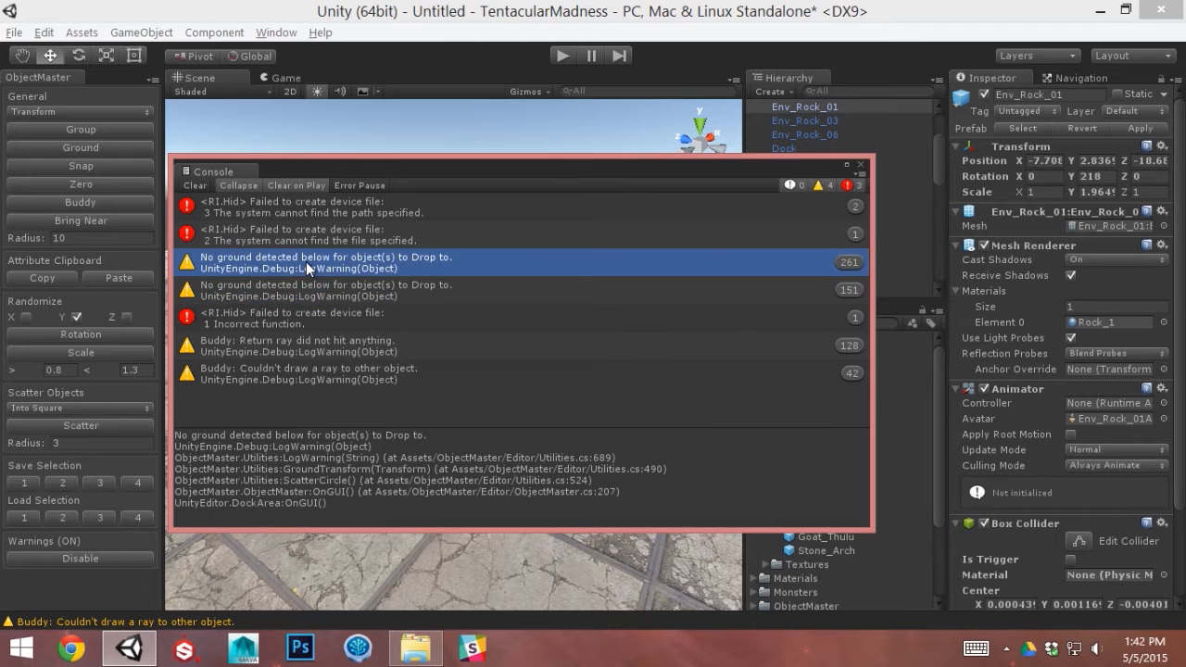
# Check the Buddy return ray warning, close the Console and turn off the ObjectMaster warnings
pyautogui.click(321, 312)
pyautogui.click(321, 293)
pyautogui.click(326, 268)
pyautogui.click(316, 342)
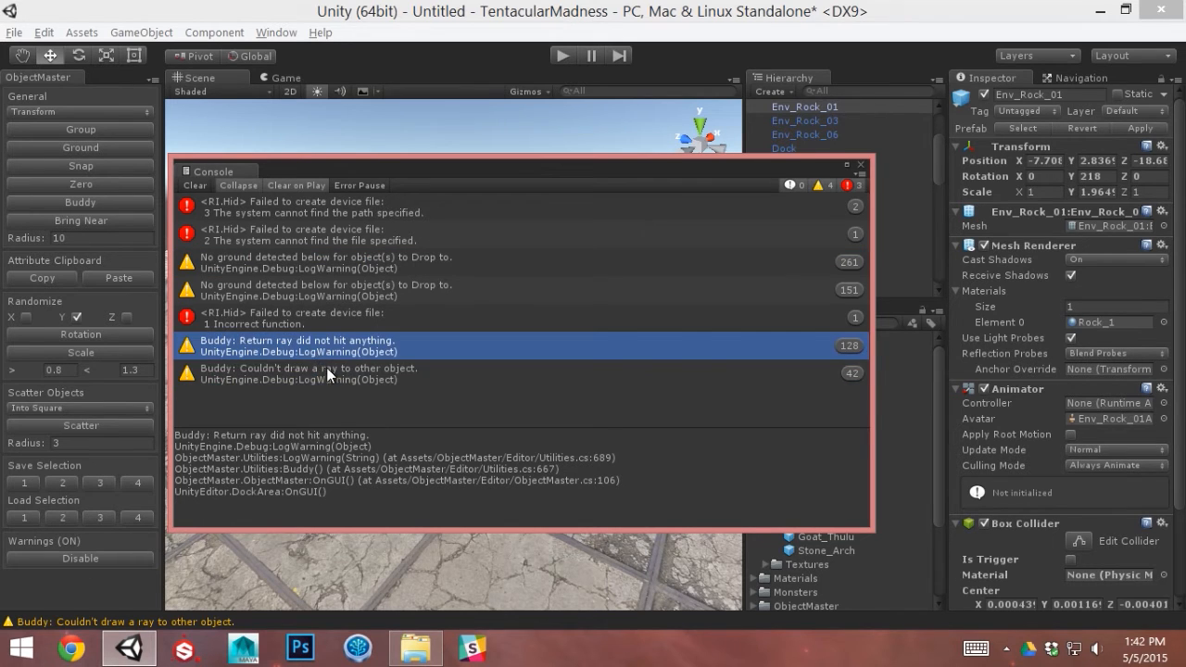
pyautogui.click(856, 166)
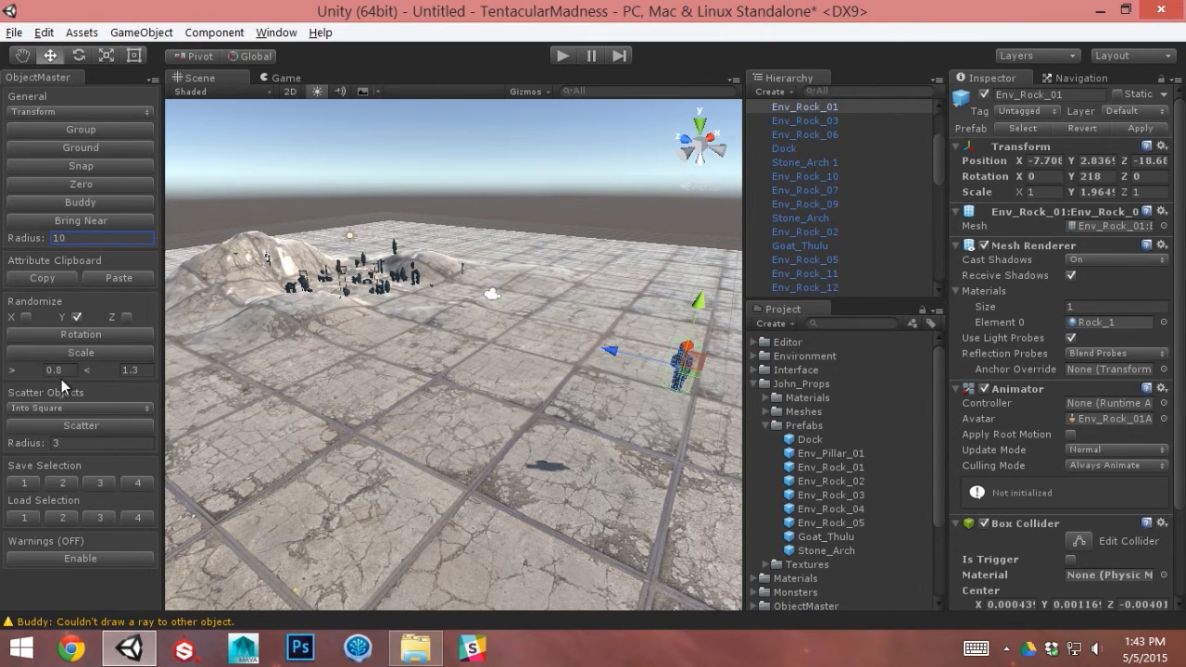
# Select all the objects in the Props group, from Env_Rock_08 through Env_Rock_30
pyautogui.moveTo(253, 327); pyautogui.dragTo(478, 188)
pyautogui.press('f')
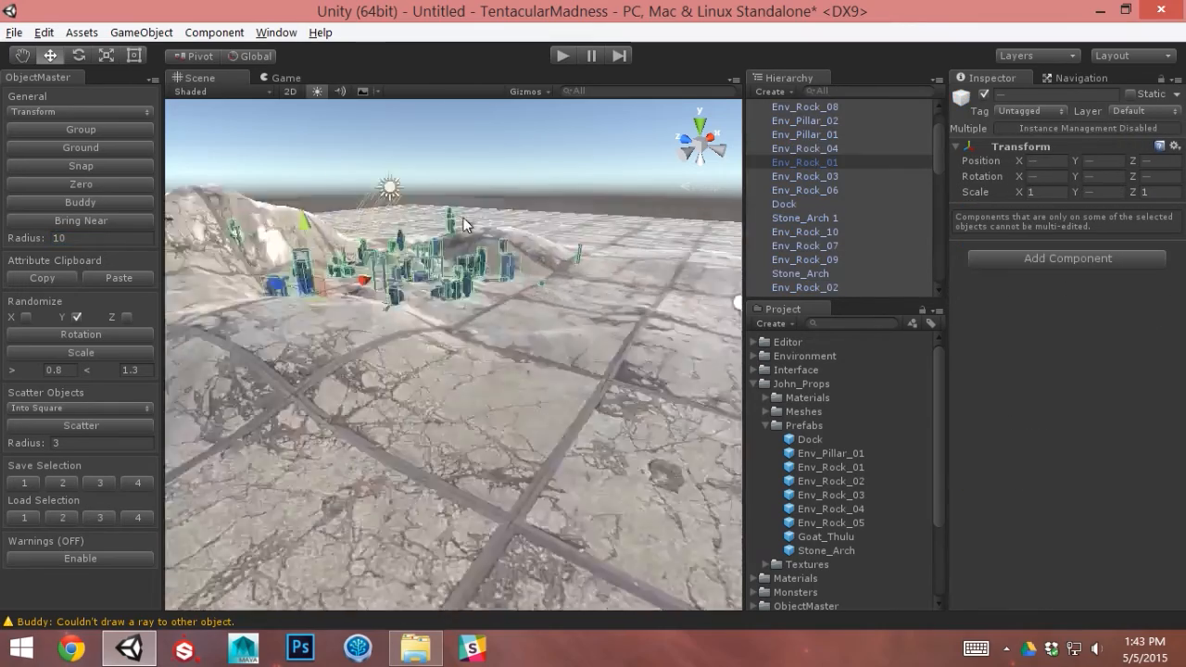
pyautogui.keyDown('alt'); pyautogui.moveTo(465, 310); pyautogui.dragTo(557, 359); pyautogui.keyUp('alt')
pyautogui.keyDown('alt'); pyautogui.moveTo(556, 359); pyautogui.dragTo(491, 350, button='right'); pyautogui.keyUp('alt')
pyautogui.click(838, 193)
pyautogui.scroll(2, 839, 201)
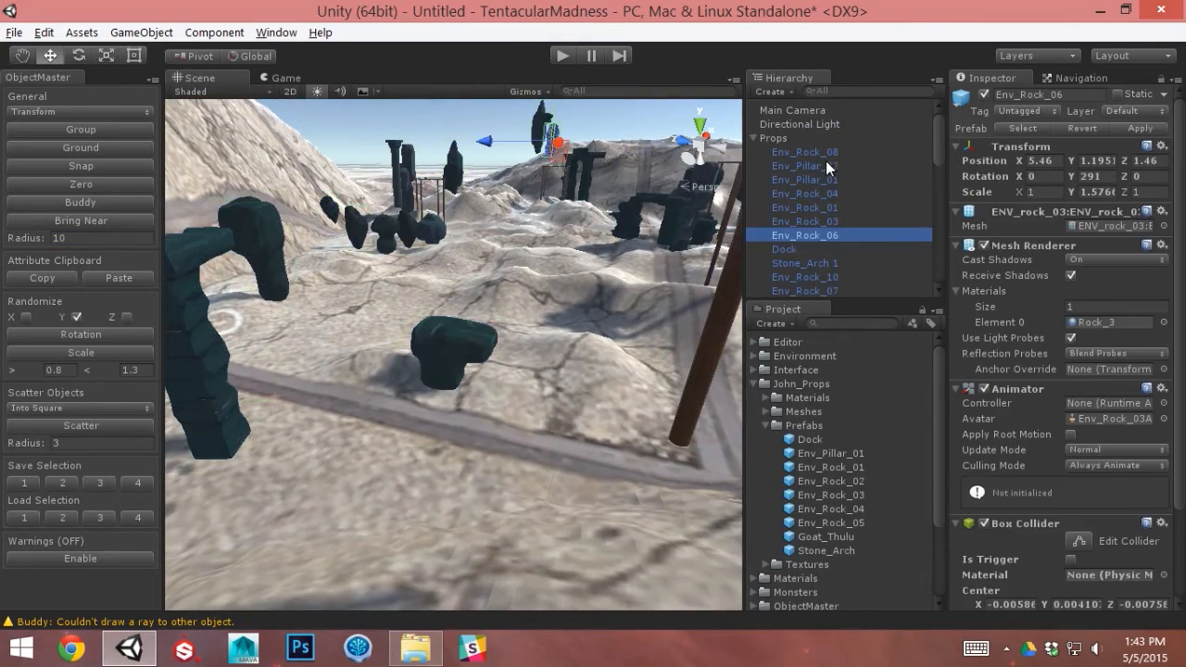
pyautogui.click(825, 155)
pyautogui.scroll(-5, 827, 219)
pyautogui.scroll(-5, 820, 241)
pyautogui.keyDown('shift'); pyautogui.click(819, 276); pyautogui.keyUp('shift')
pyautogui.press('f')
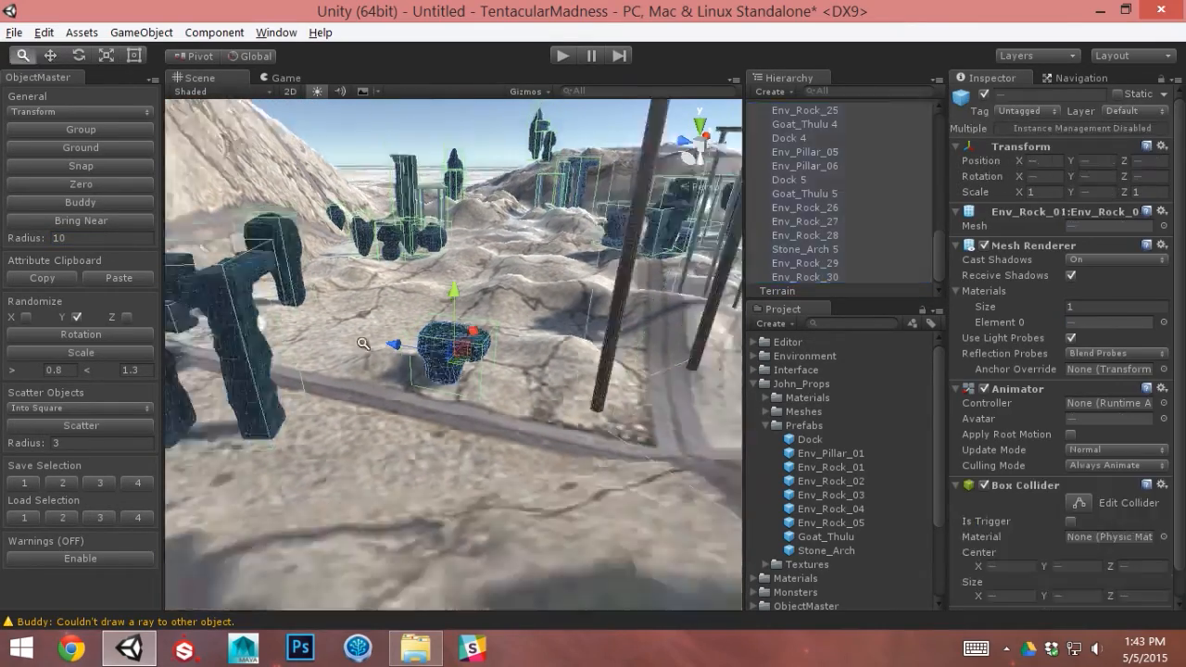
# Choose another scatter shape and scatter the selected props several times with a radius of 3
pyautogui.click(91, 408)
pyautogui.click(82, 466)
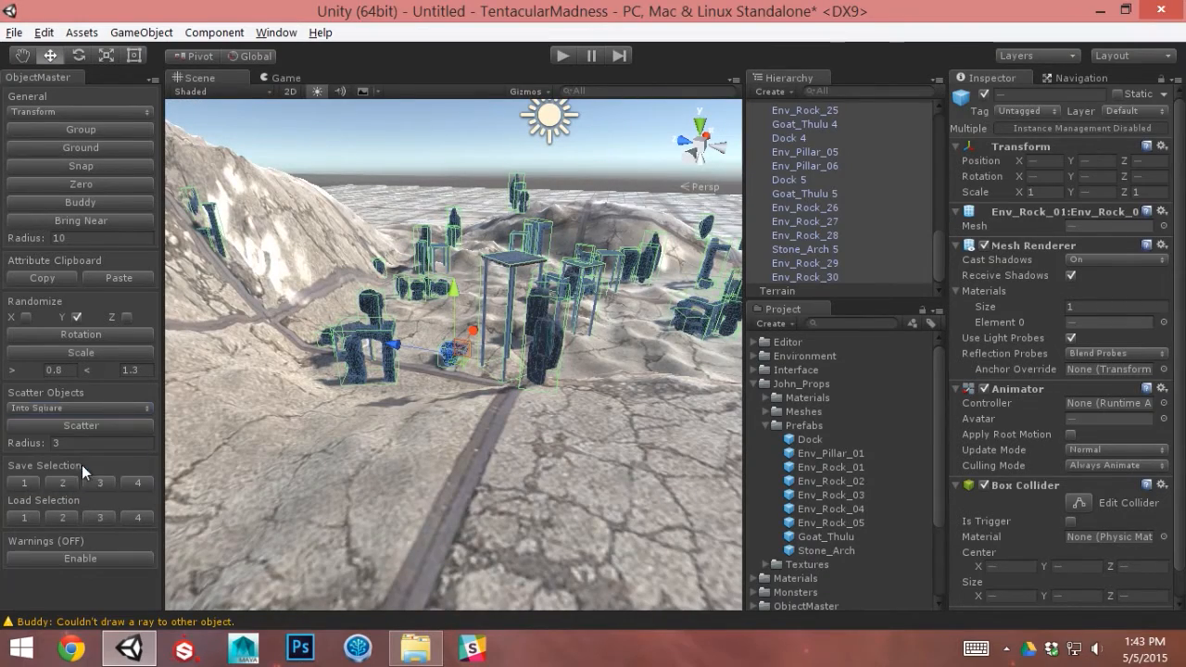
pyautogui.click(100, 425)
pyautogui.keyDown('alt'); pyautogui.moveTo(546, 325); pyautogui.dragTo(450, 313, button='right'); pyautogui.keyUp('alt')
pyautogui.keyDown('alt'); pyautogui.moveTo(450, 314); pyautogui.dragTo(519, 250); pyautogui.keyUp('alt')
pyautogui.click(80, 423)
pyautogui.click(80, 422)
pyautogui.click(79, 422)
pyautogui.click(80, 422)
# Lift the selected props high above the terrain and scatter them several more times
pyautogui.moveTo(494, 296); pyautogui.dragTo(505, 14)
pyautogui.press('f')
pyautogui.keyDown('alt'); pyautogui.moveTo(516, 278); pyautogui.dragTo(126, 356, button='right'); pyautogui.keyUp('alt')
pyautogui.click(70, 425)
pyautogui.click(71, 426)
pyautogui.click(72, 422)
pyautogui.click(74, 420)
# Change the scatter shape to Into Cube and scatter the selected props repeatedly with a radius of 3
pyautogui.click(75, 409)
pyautogui.click(78, 485)
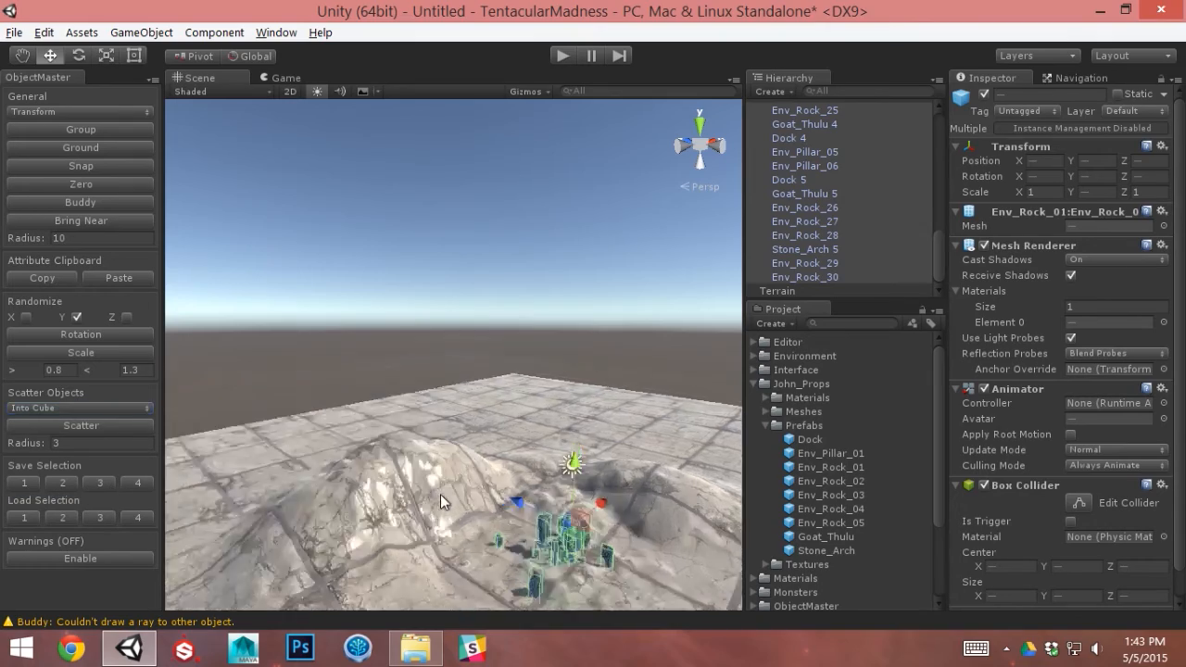
pyautogui.press('f')
pyautogui.keyDown('alt'); pyautogui.moveTo(444, 501); pyautogui.dragTo(484, 527); pyautogui.keyUp('alt')
pyautogui.keyDown('alt'); pyautogui.moveTo(485, 527); pyautogui.dragTo(213, 296, button='right'); pyautogui.keyUp('alt')
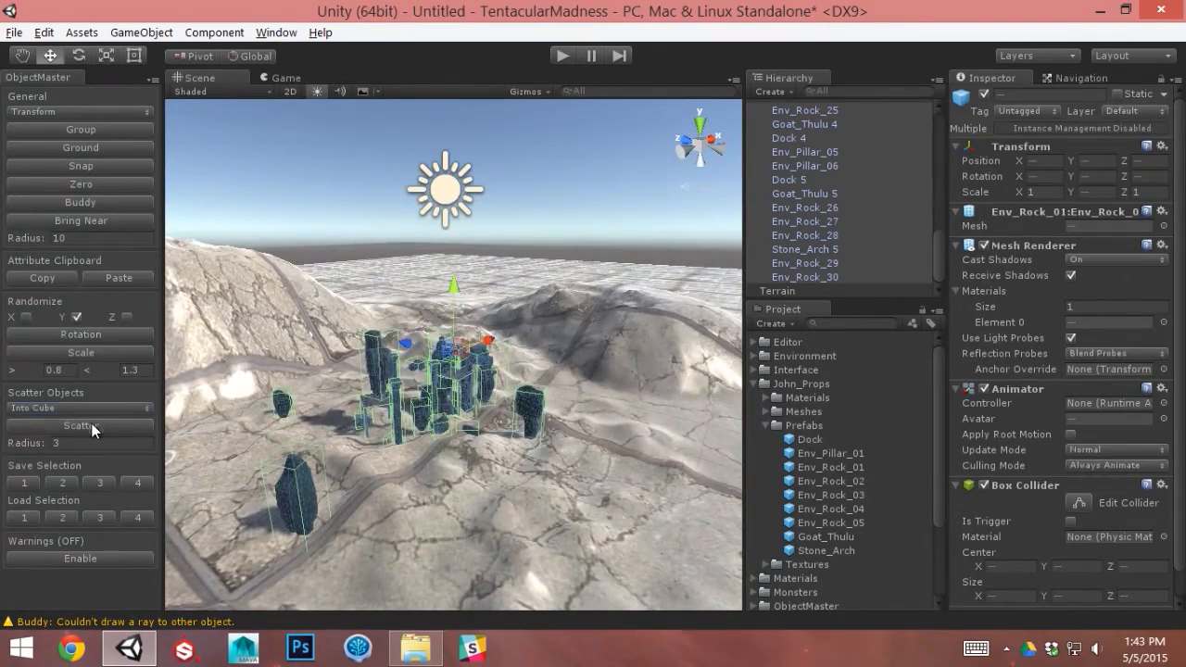
pyautogui.click(89, 427)
pyautogui.click(91, 422)
pyautogui.click(91, 423)
pyautogui.click(91, 423)
pyautogui.click(91, 422)
# Set the scatter radius to 10 and scatter the selected props again across the wider cube volume
pyautogui.click(102, 443)
pyautogui.write('1')
pyautogui.click(112, 432)
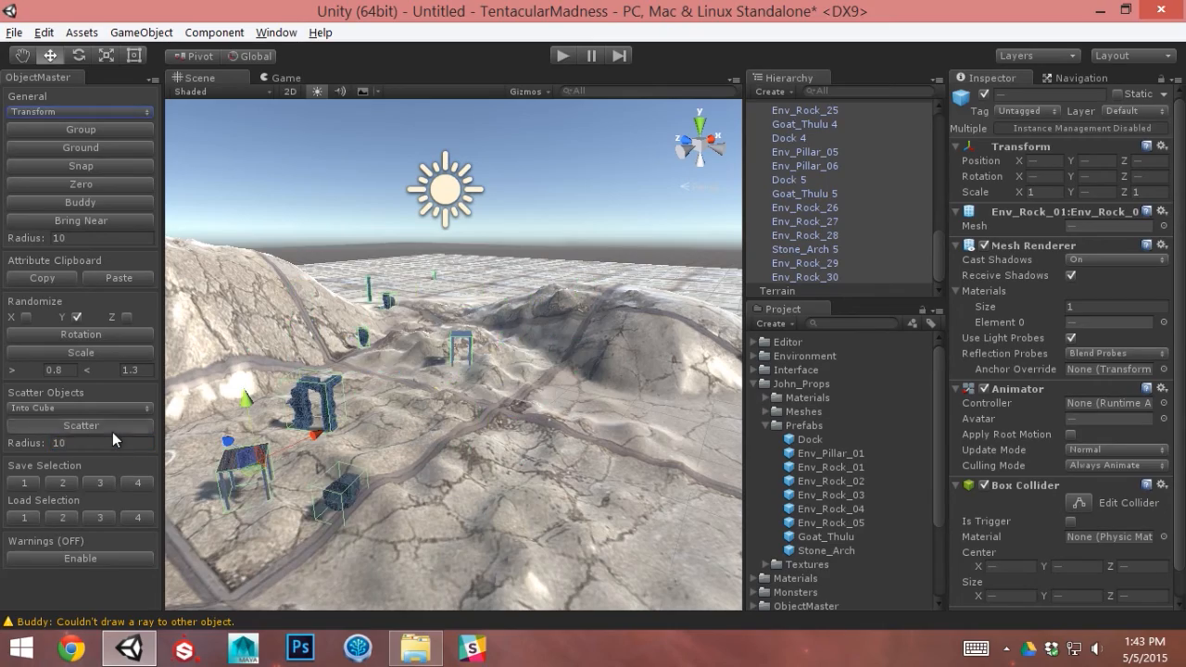
pyautogui.click(112, 431)
pyautogui.press('f')
pyautogui.keyDown('alt'); pyautogui.moveTo(437, 374); pyautogui.dragTo(448, 238, button='right'); pyautogui.keyUp('alt')
pyautogui.keyDown('alt'); pyautogui.moveTo(448, 238); pyautogui.dragTo(599, 262); pyautogui.keyUp('alt')
pyautogui.keyDown('alt'); pyautogui.moveTo(598, 262); pyautogui.dragTo(247, 265, button='right'); pyautogui.keyUp('alt')
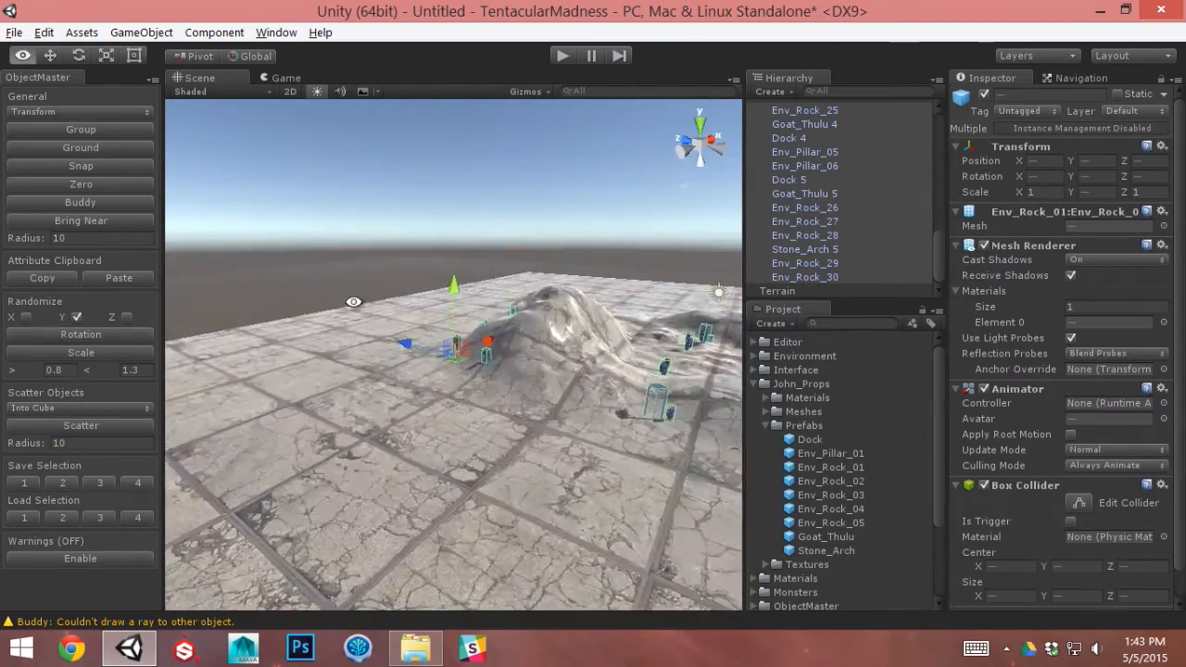
pyautogui.keyDown('alt'); pyautogui.moveTo(246, 265); pyautogui.dragTo(349, 352); pyautogui.keyUp('alt')
# Delete the terrain so that only the scattered props remain in the scene
pyautogui.click(454, 453)
pyautogui.press('Delete')
pyautogui.keyDown('alt'); pyautogui.moveTo(366, 538); pyautogui.dragTo(331, 528); pyautogui.keyUp('alt')
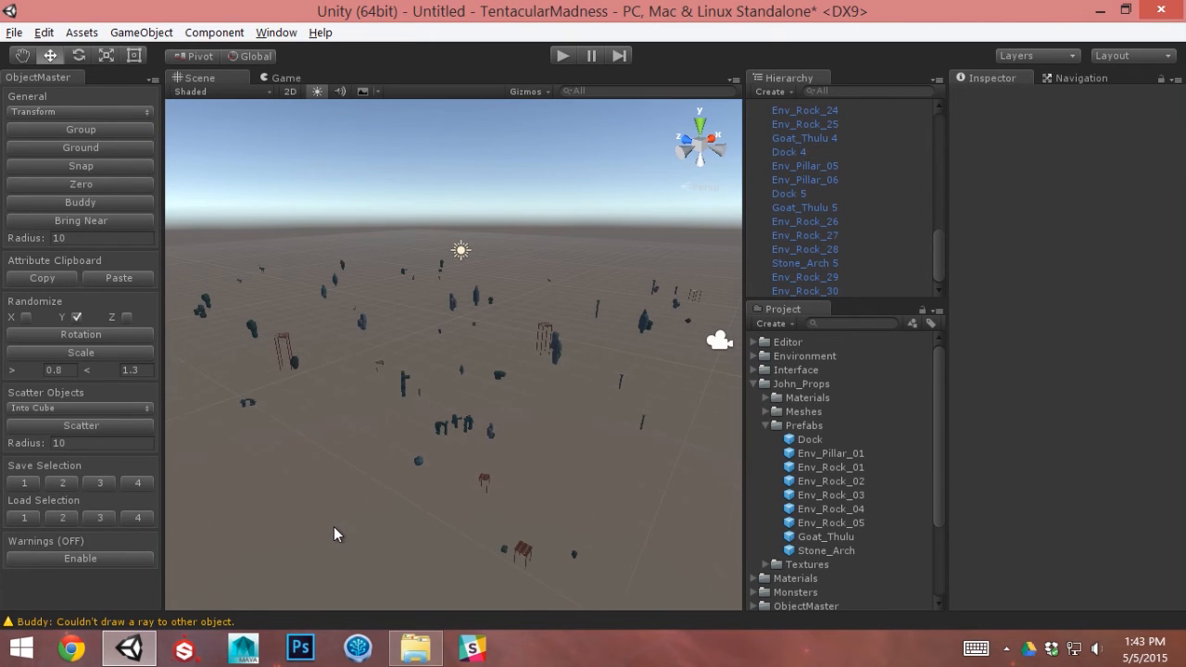